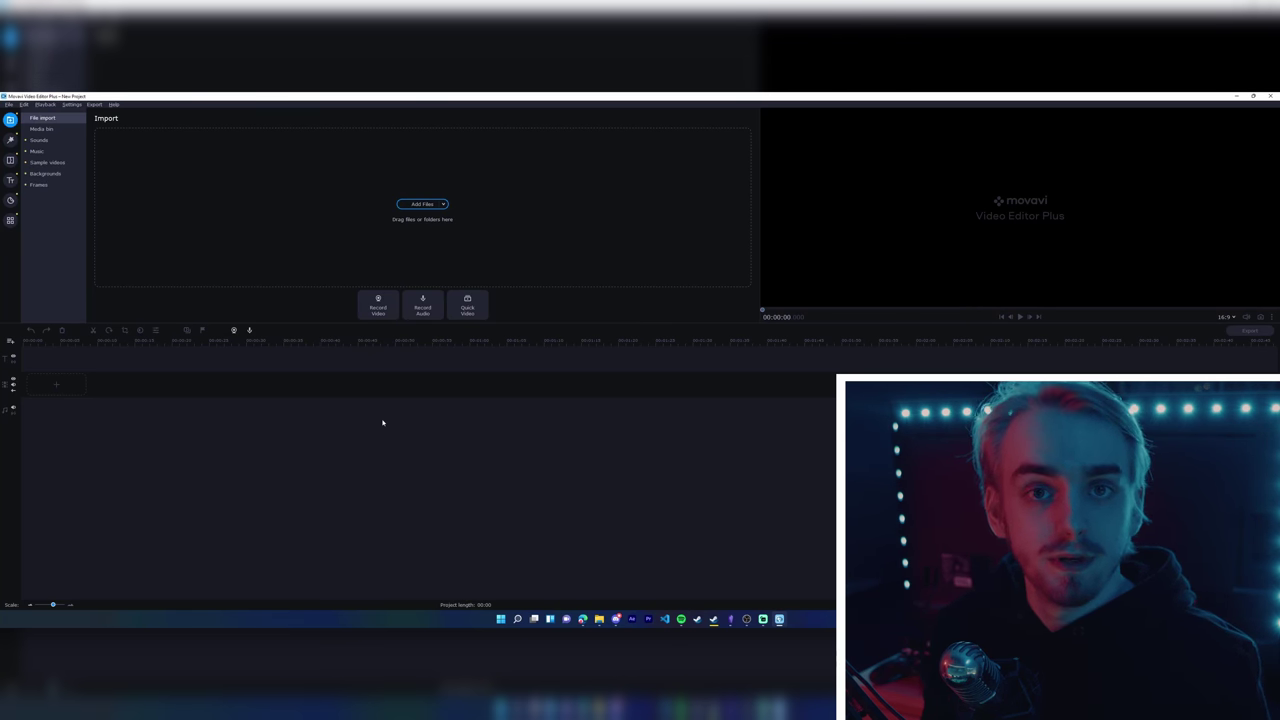
pyautogui.hotkey('alt', 'Tab')
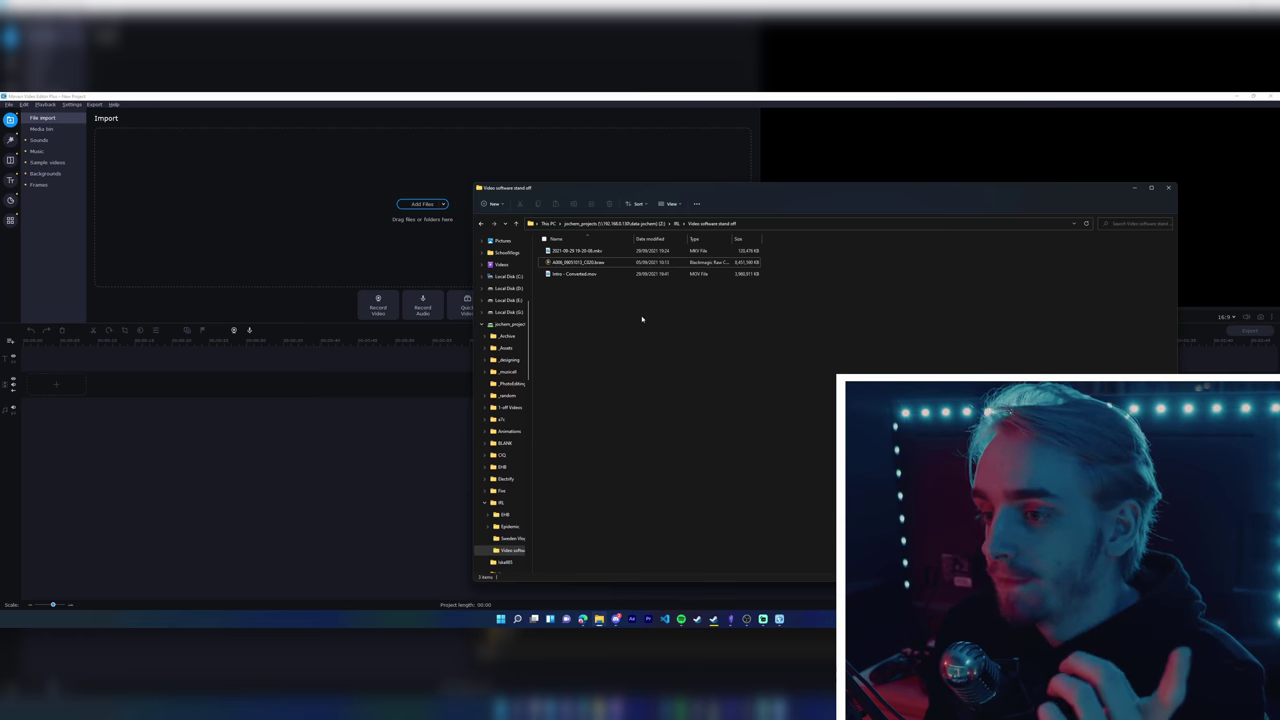
pyautogui.click(622, 264)
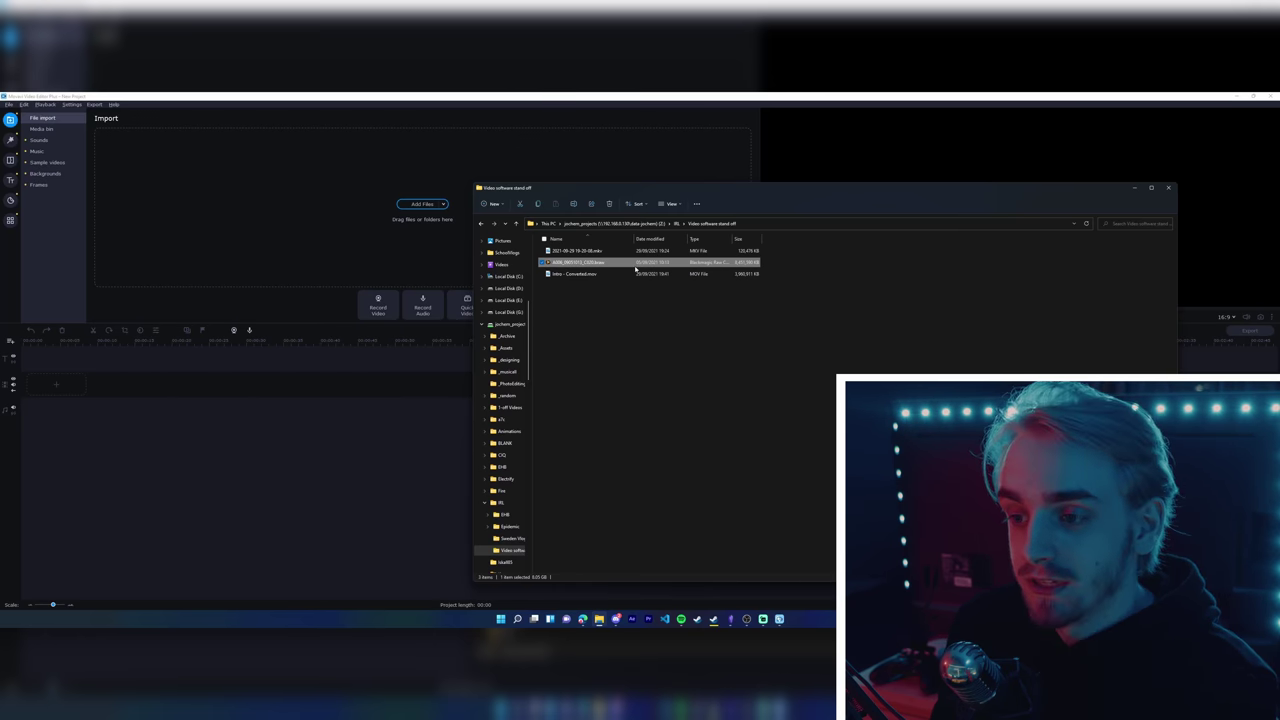
pyautogui.moveTo(635, 268); pyautogui.dragTo(368, 235)
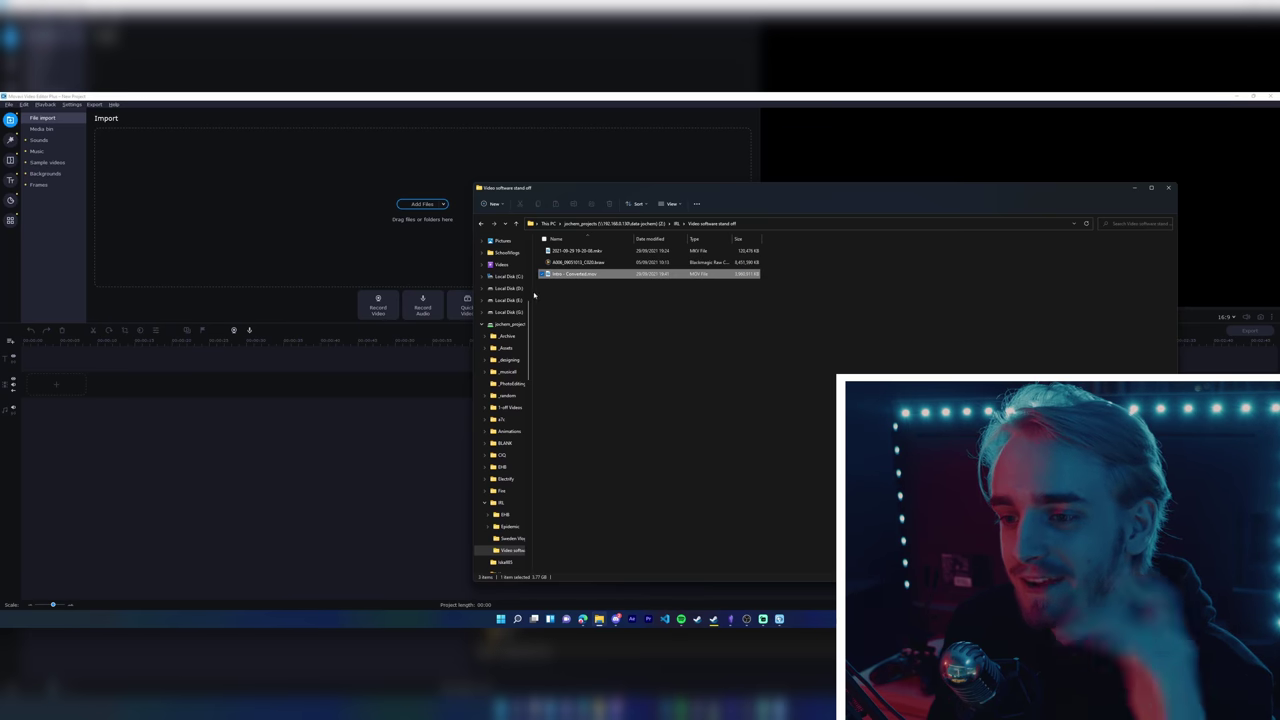
pyautogui.moveTo(612, 250); pyautogui.dragTo(421, 155)
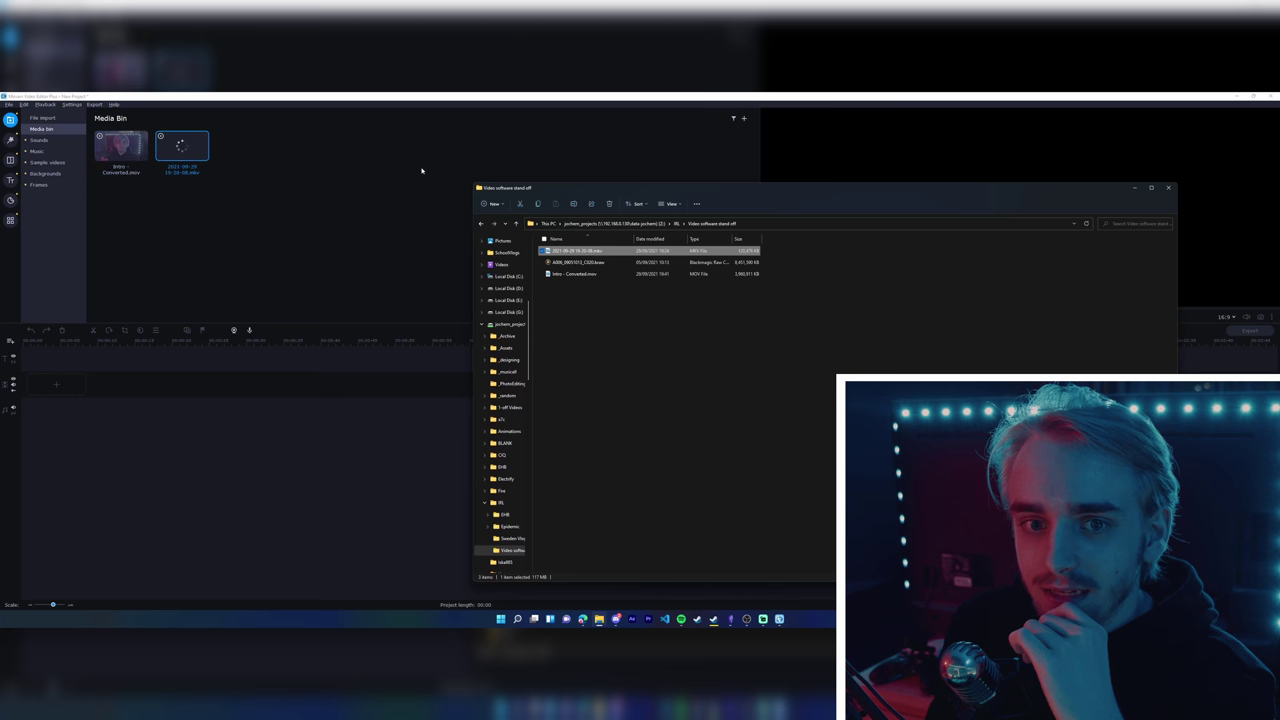
pyautogui.click(371, 184)
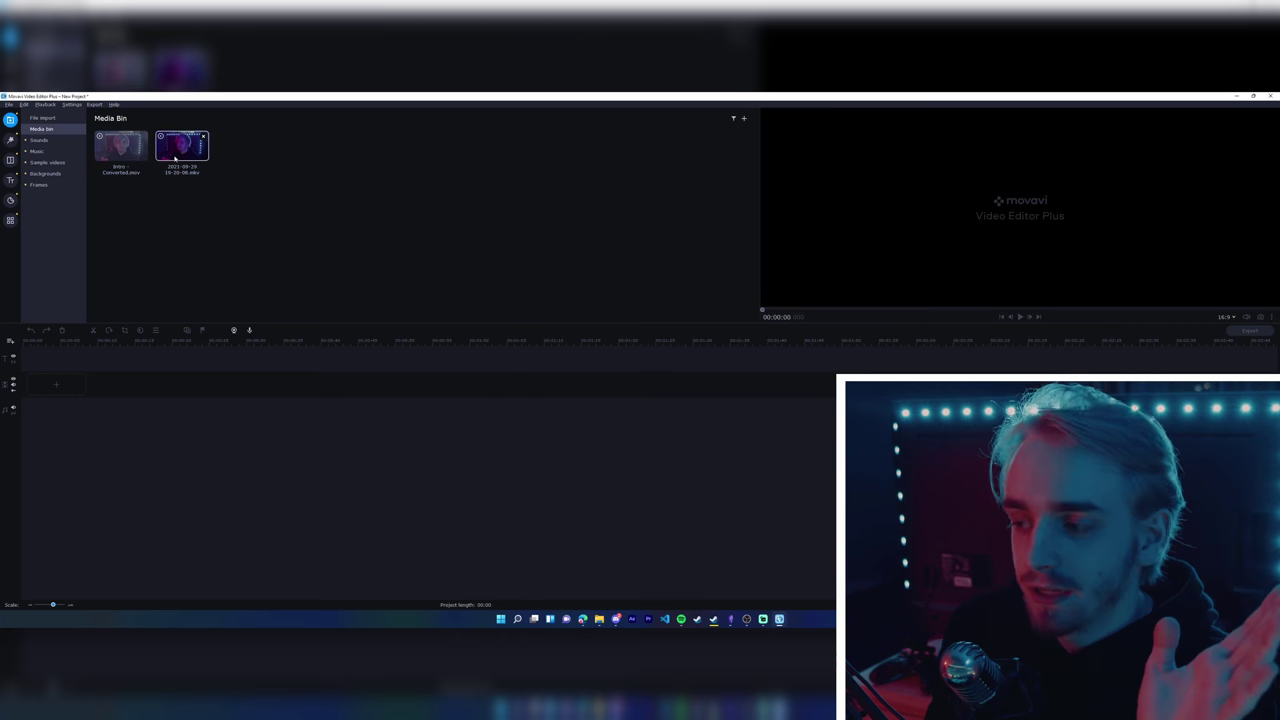
# Place Intro - Converted.mov at the start of the video track and undo the insertion of the MKV clip on that track.
pyautogui.moveTo(120, 145); pyautogui.dragTo(48, 389)
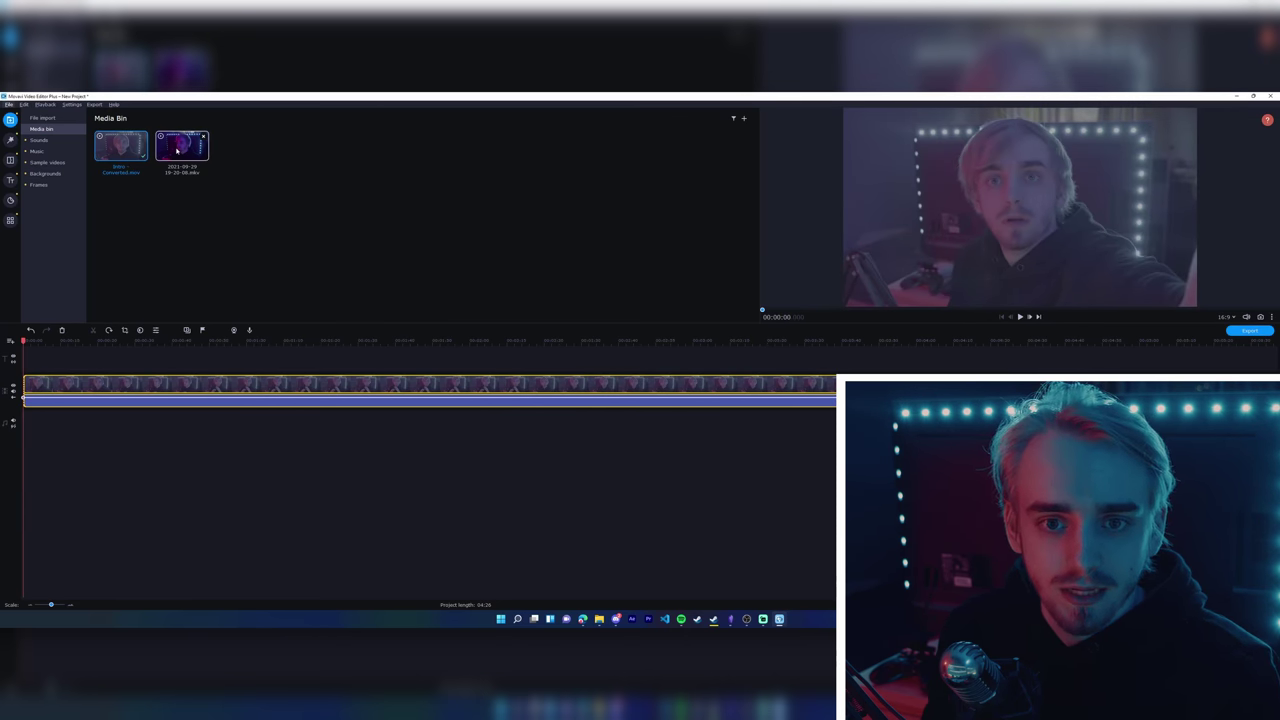
pyautogui.moveTo(177, 150); pyautogui.dragTo(49, 363)
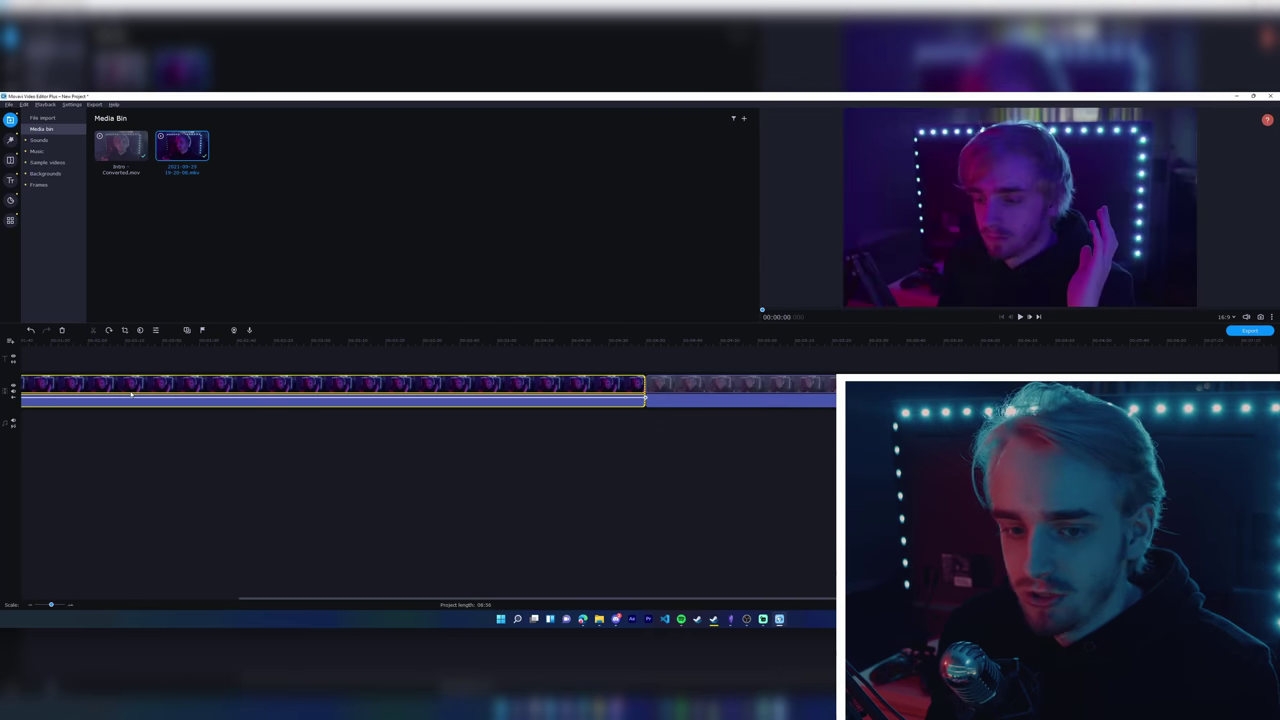
pyautogui.hotkey('ctrl', 'z')
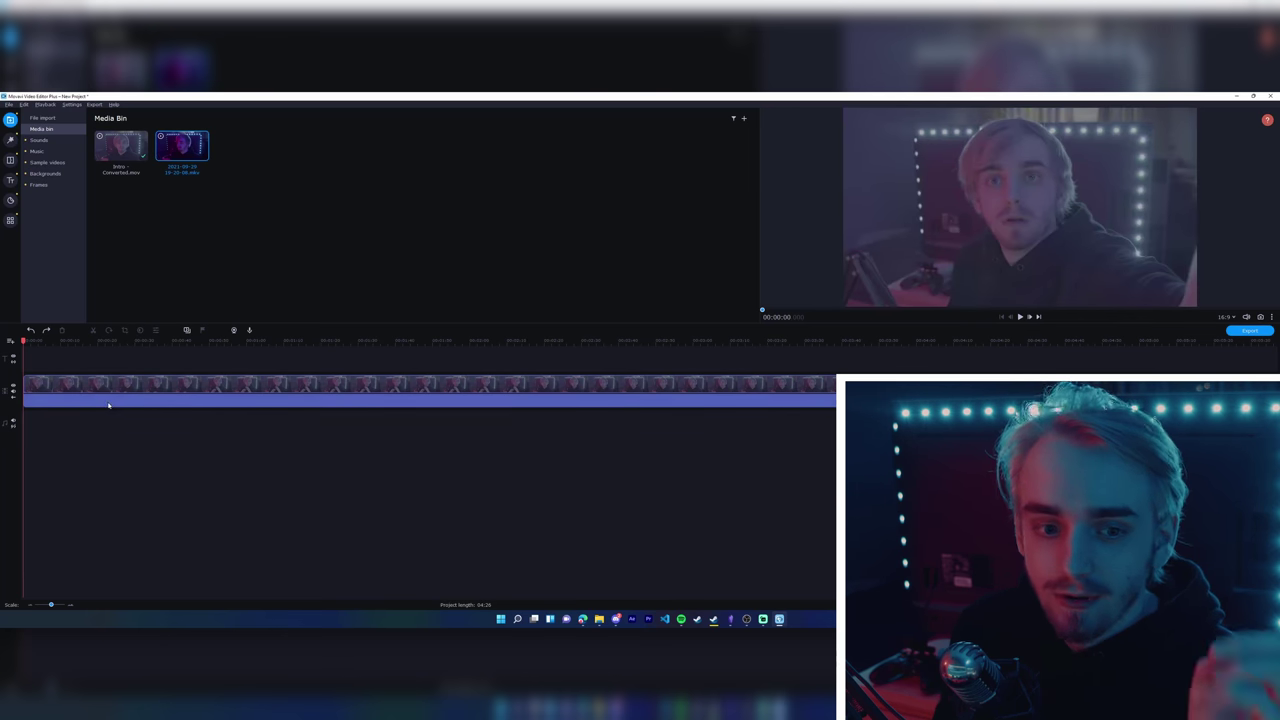
pyautogui.rightClick(8, 389)
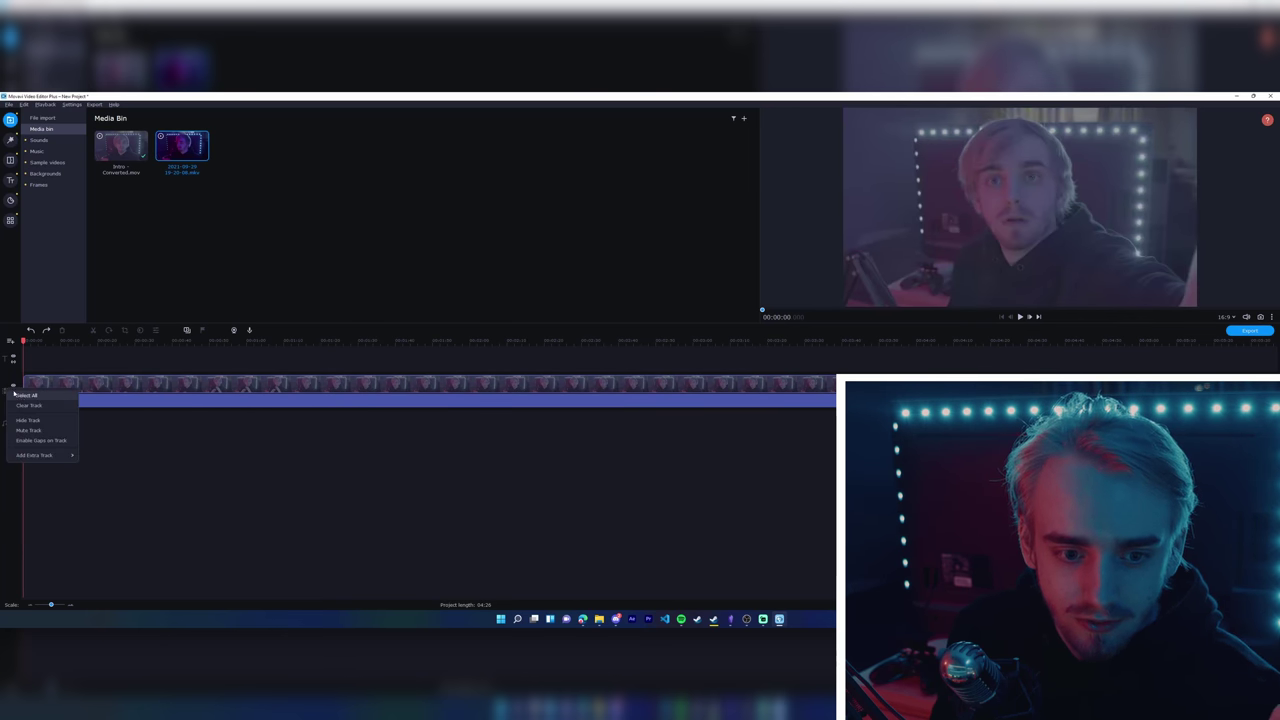
pyautogui.moveTo(48, 458)
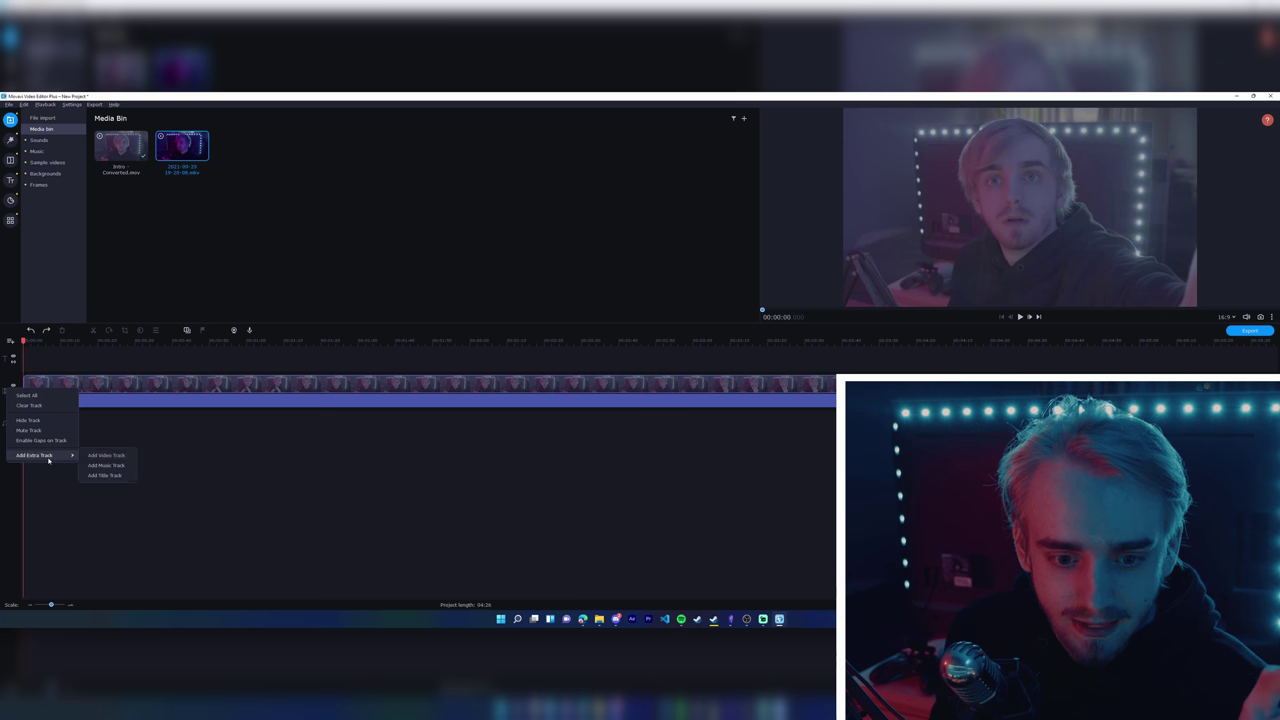
pyautogui.click(96, 456)
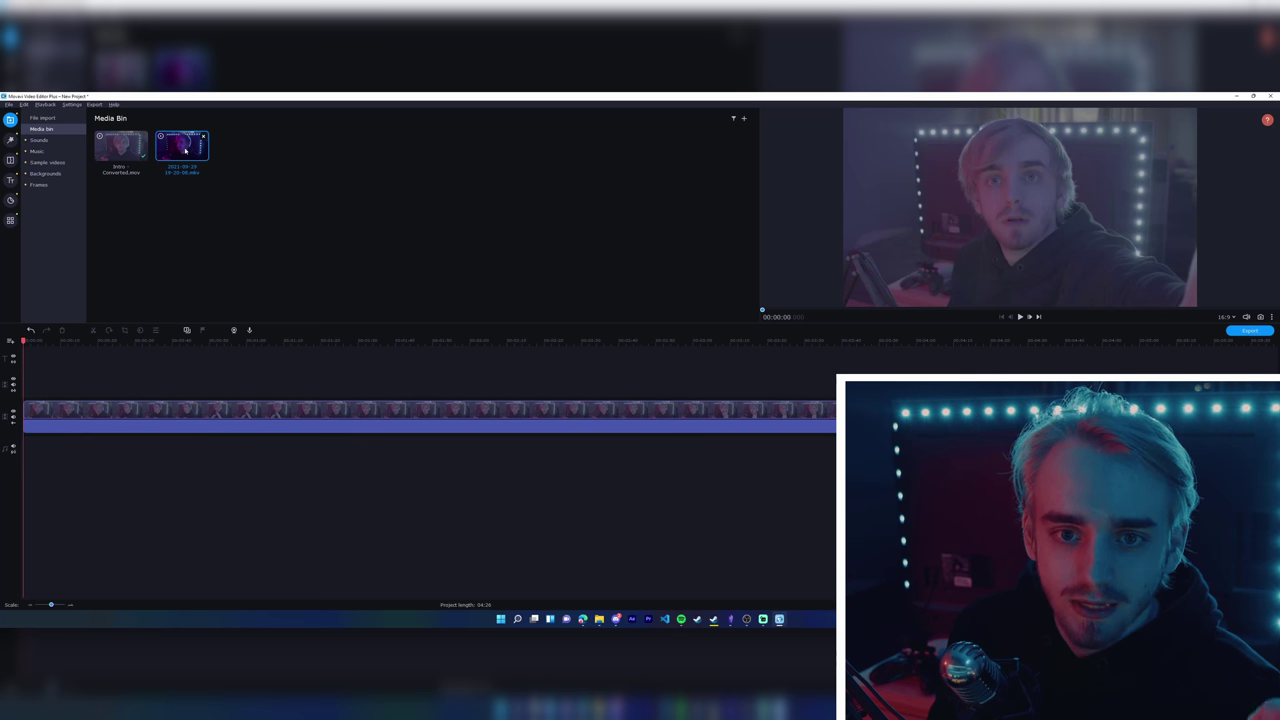
pyautogui.moveTo(185, 150); pyautogui.dragTo(46, 388)
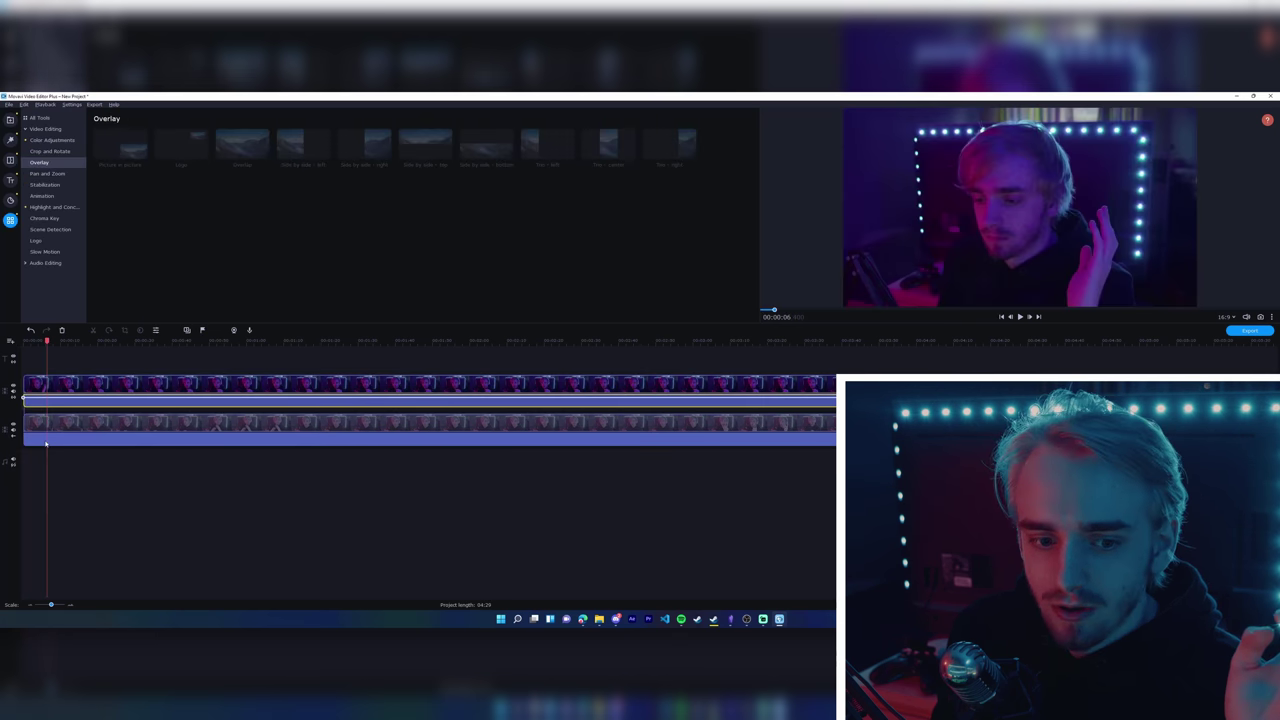
# Play the MKV recording in the media player and on the timeline to check its audio.
pyautogui.click(60, 442)
pyautogui.click(56, 441)
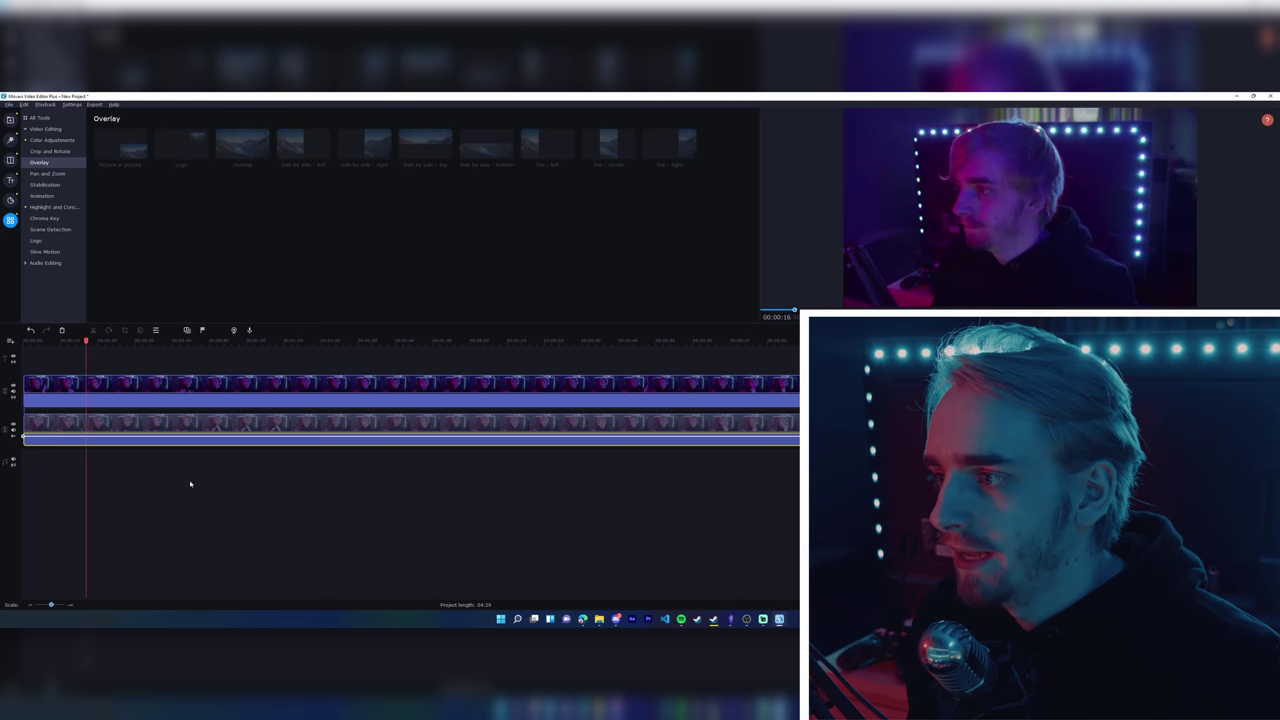
pyautogui.click(254, 372)
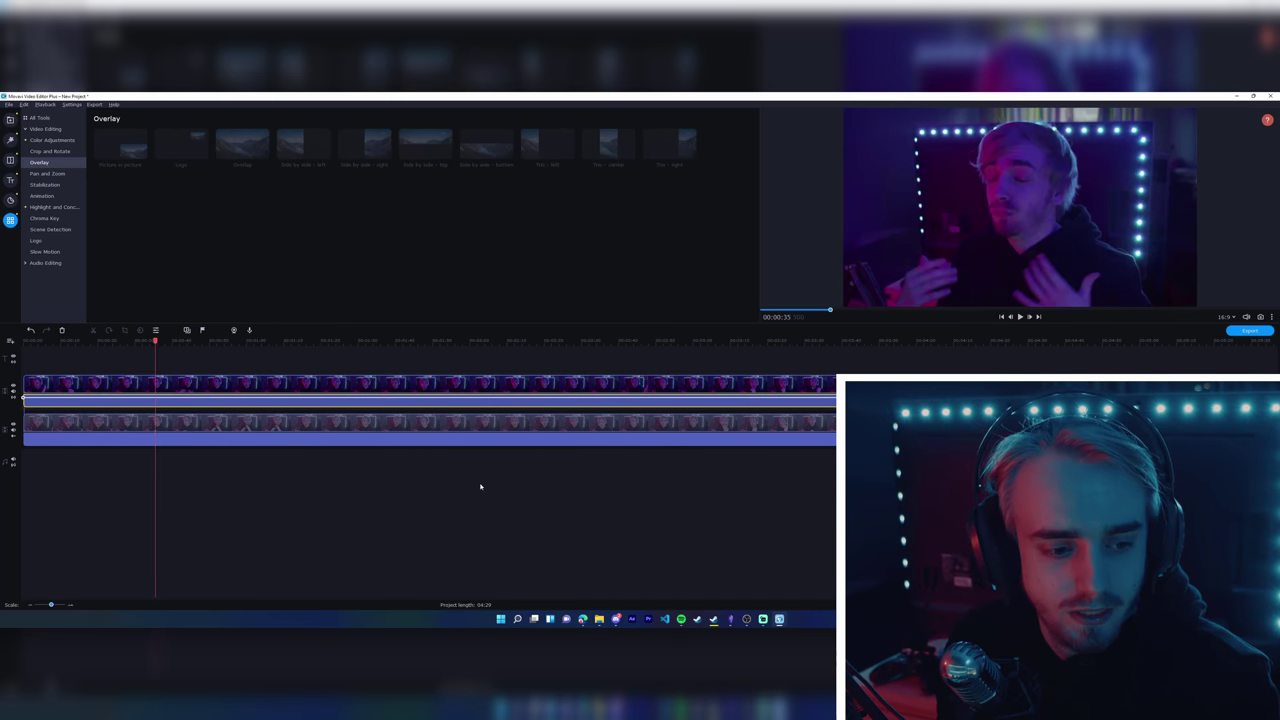
pyautogui.click(600, 620)
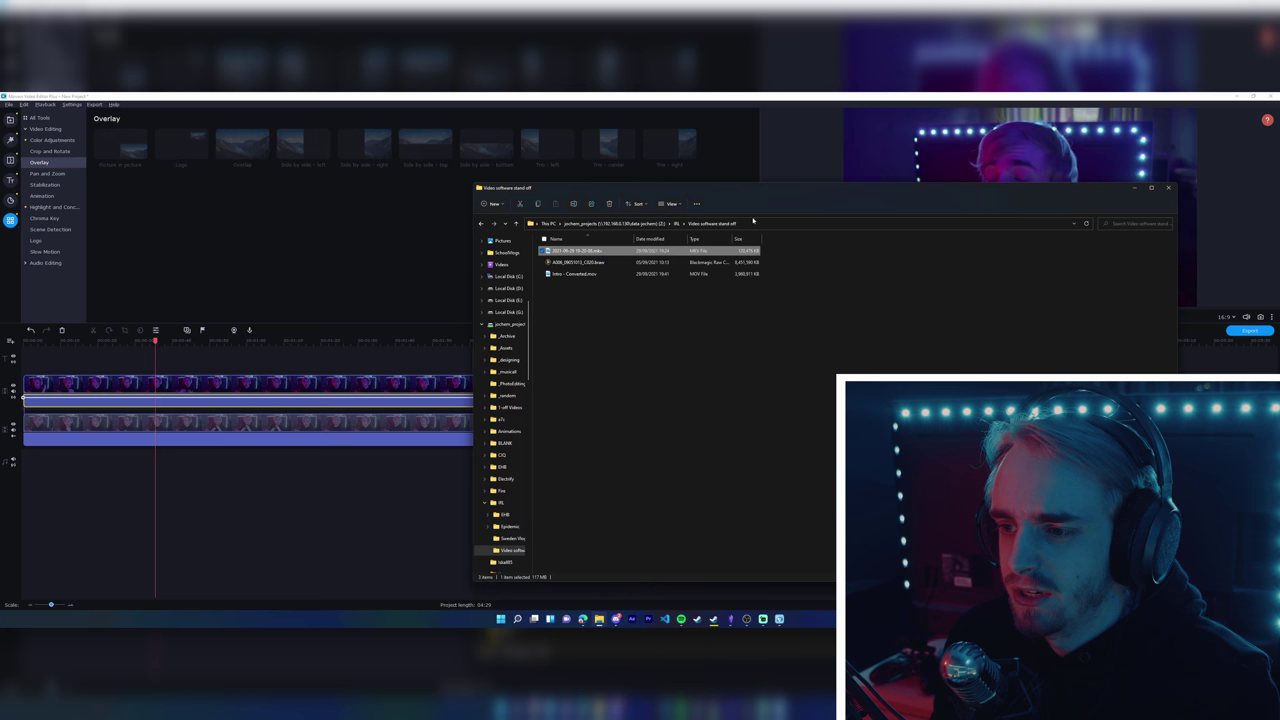
pyautogui.doubleClick(583, 251)
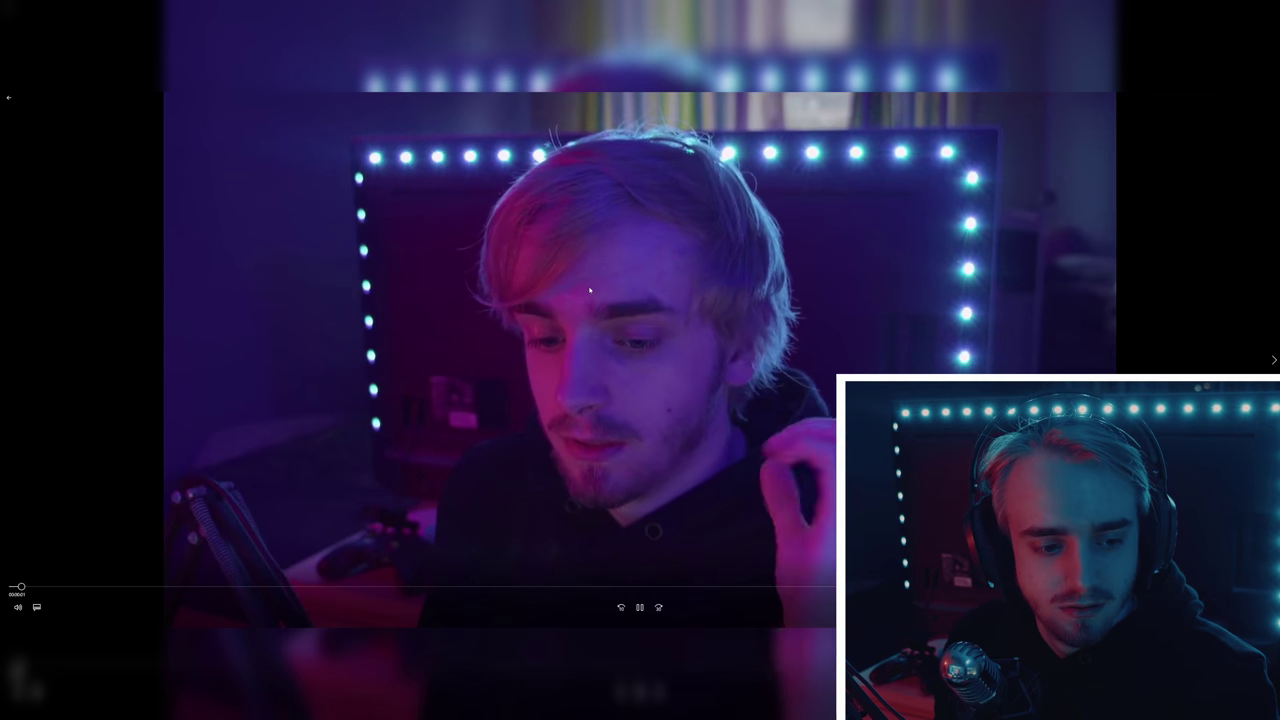
pyautogui.moveTo(763, 612)
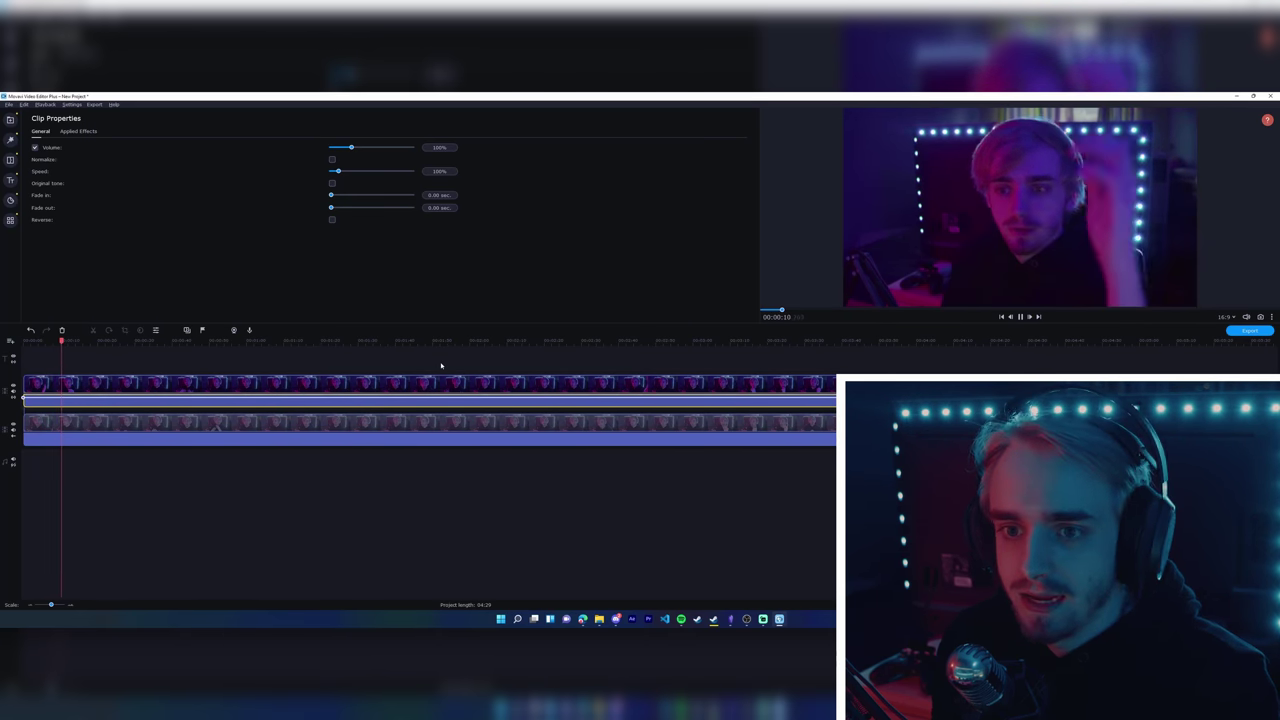
pyautogui.press('space')
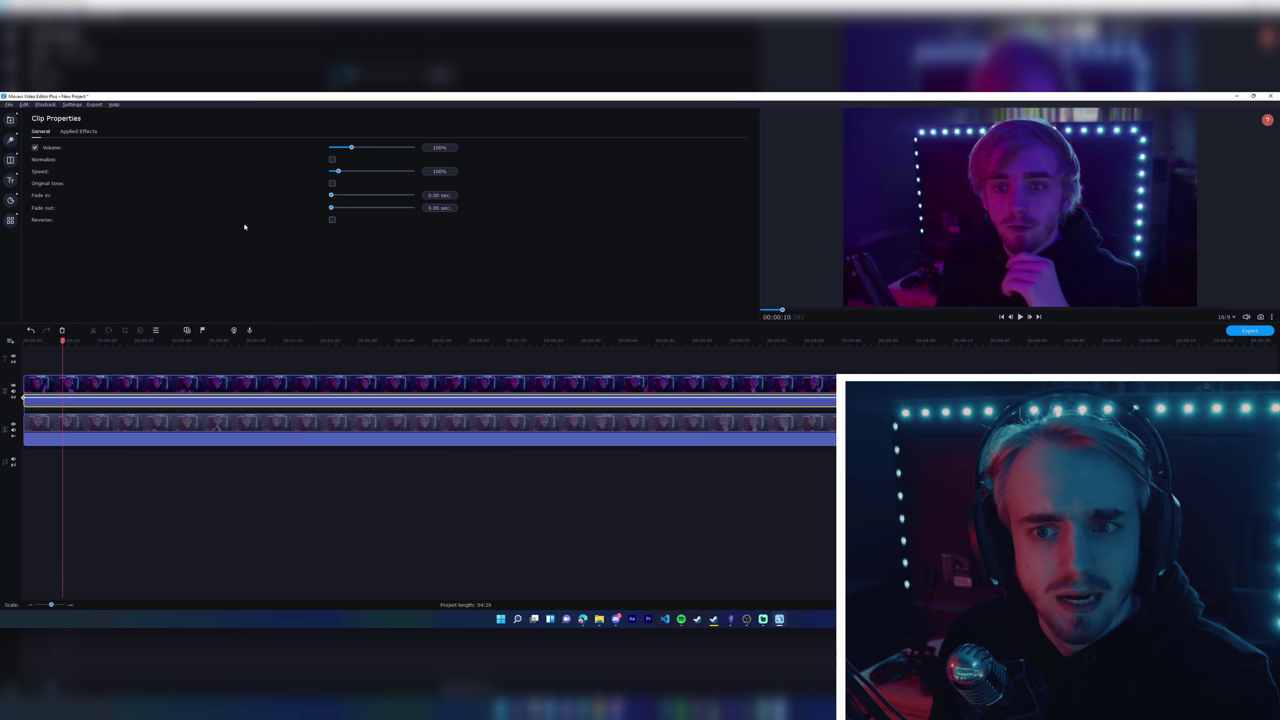
# Delete the intro clip's audio from the lower video track, keeping the clip at the start of the timeline.
pyautogui.rightClick(85, 440)
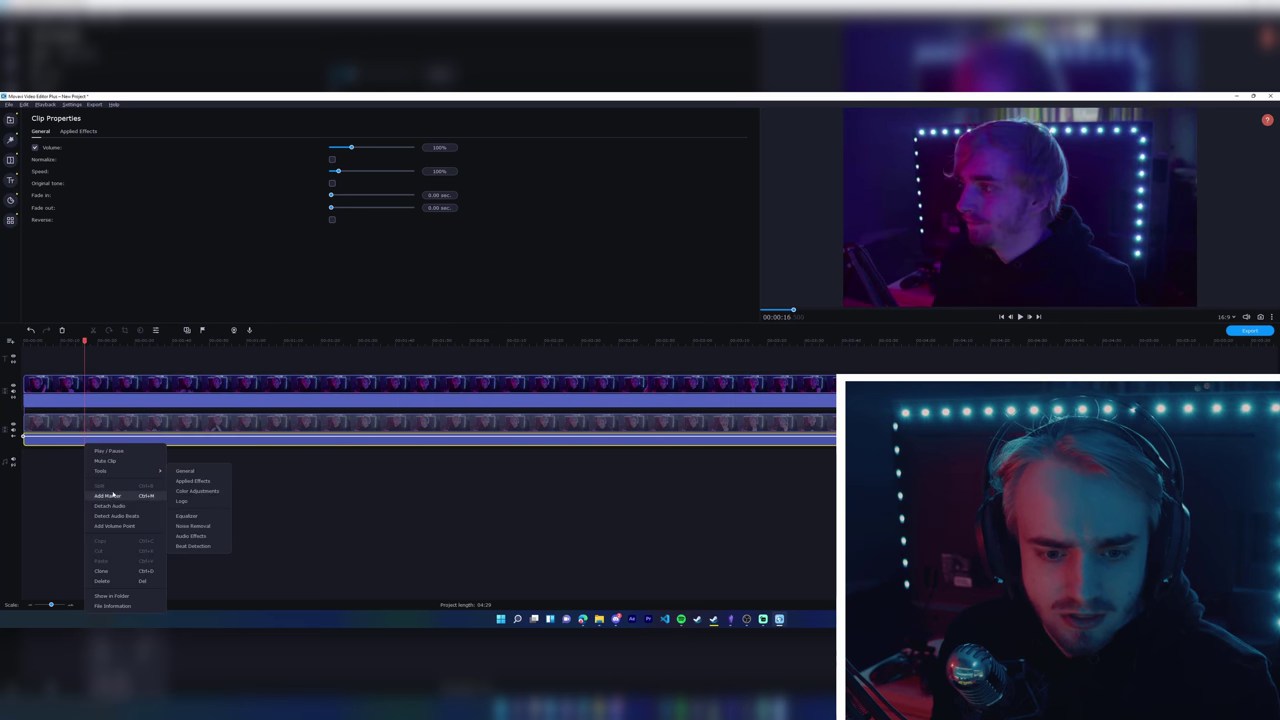
pyautogui.click(118, 581)
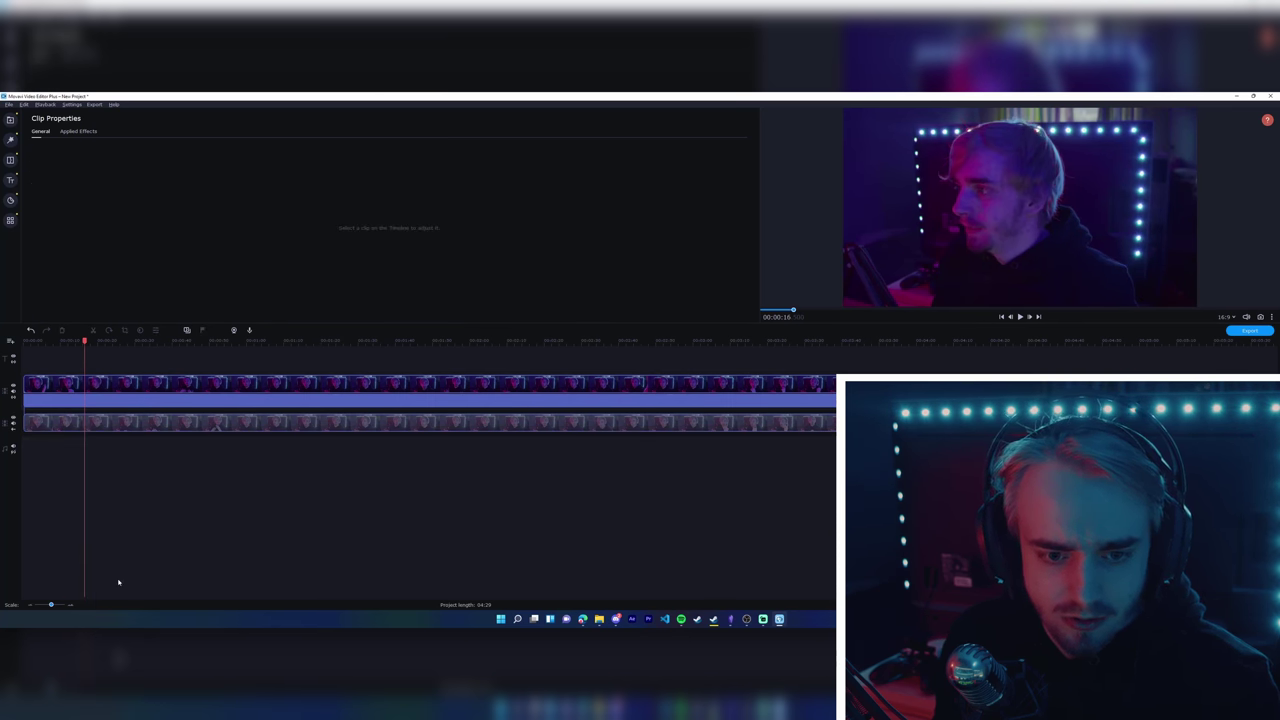
pyautogui.click(110, 428)
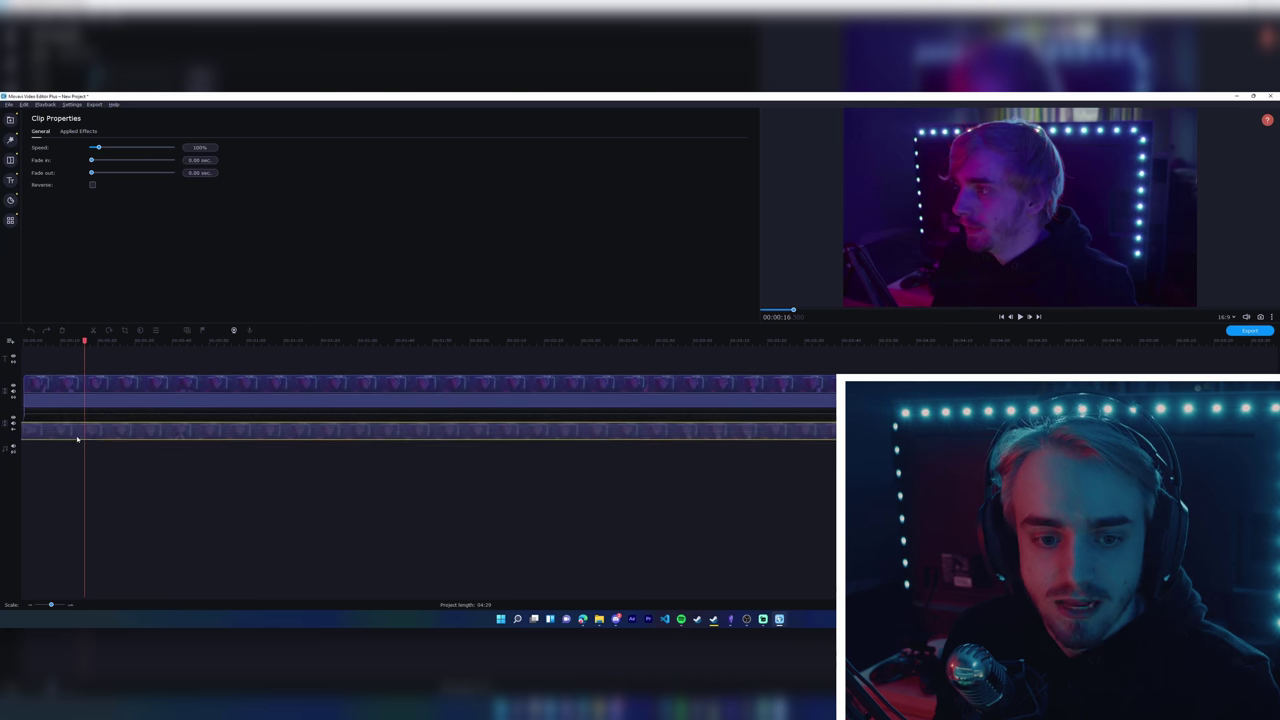
pyautogui.press('Home')
pyautogui.moveTo(107, 425)
pyautogui.mouseDown()
pyautogui.moveTo(189, 423)
pyautogui.moveTo(94, 423)
pyautogui.moveTo(106, 423)
pyautogui.mouseUp()
pyautogui.click(123, 446)
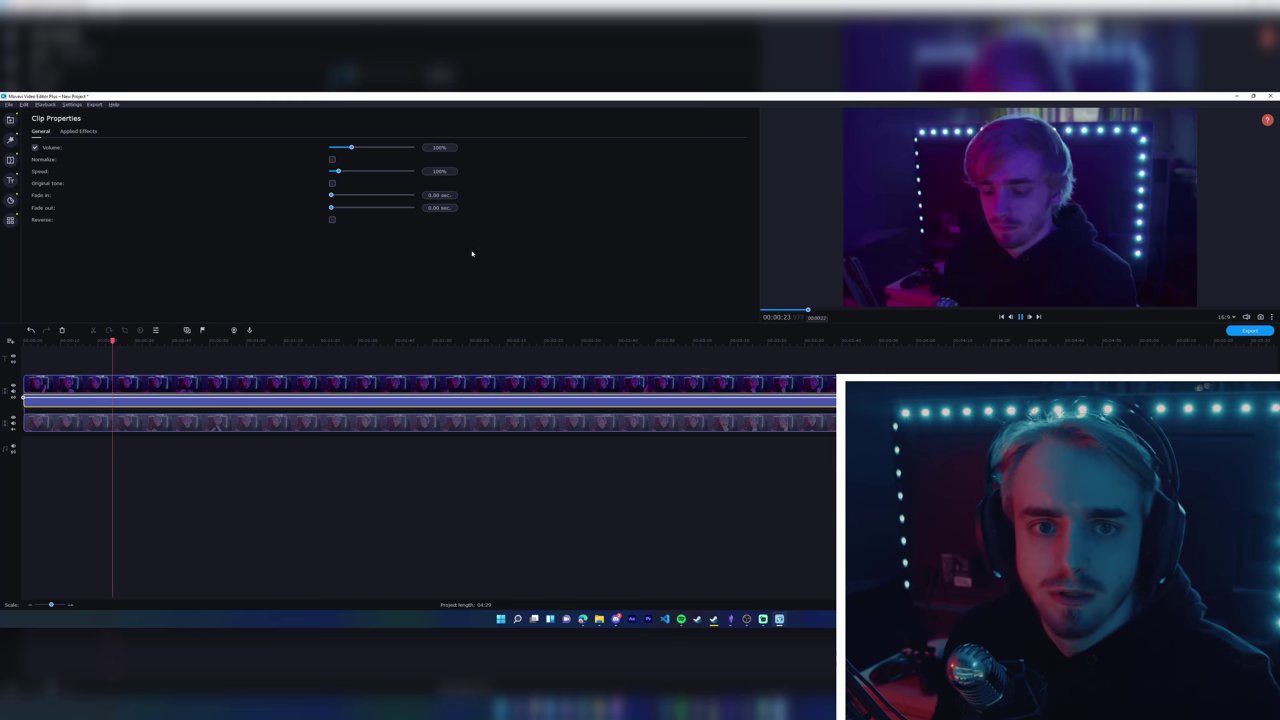
# Try to add the MKV recording to the Adobe Media Encoder queue, and close Media Encoder.
pyautogui.click(24, 104)
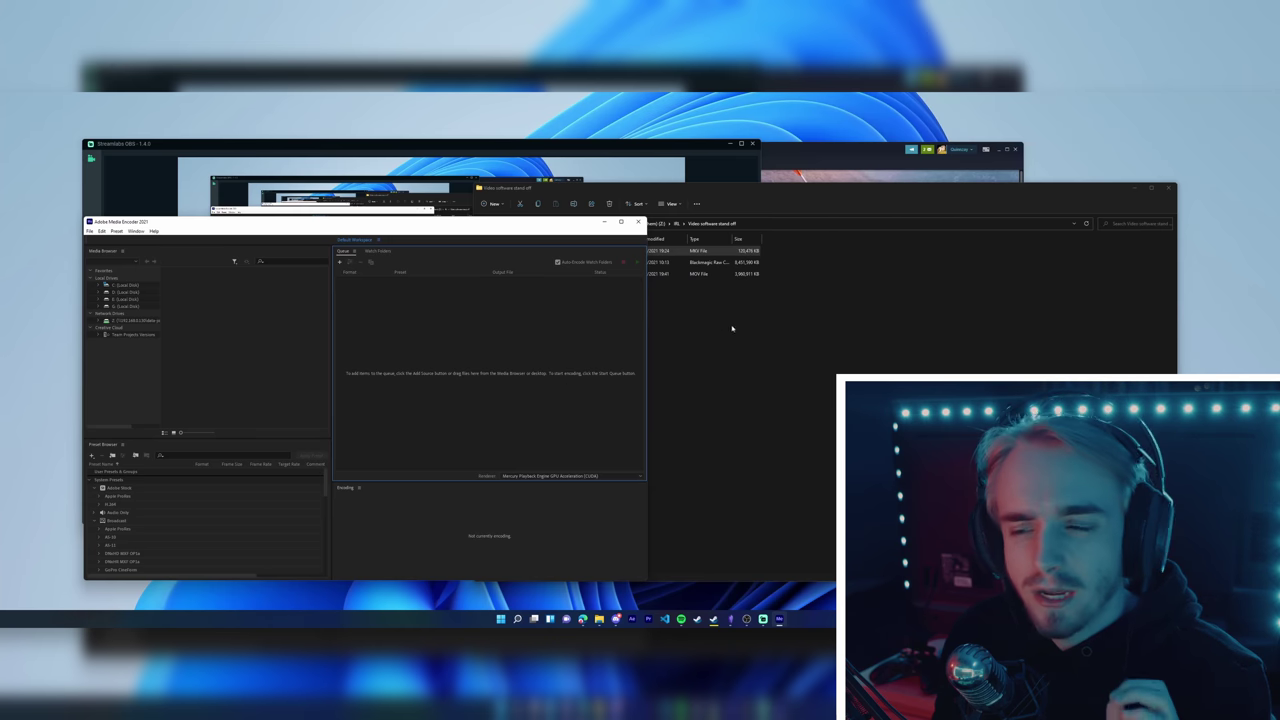
pyautogui.moveTo(700, 250); pyautogui.dragTo(477, 347)
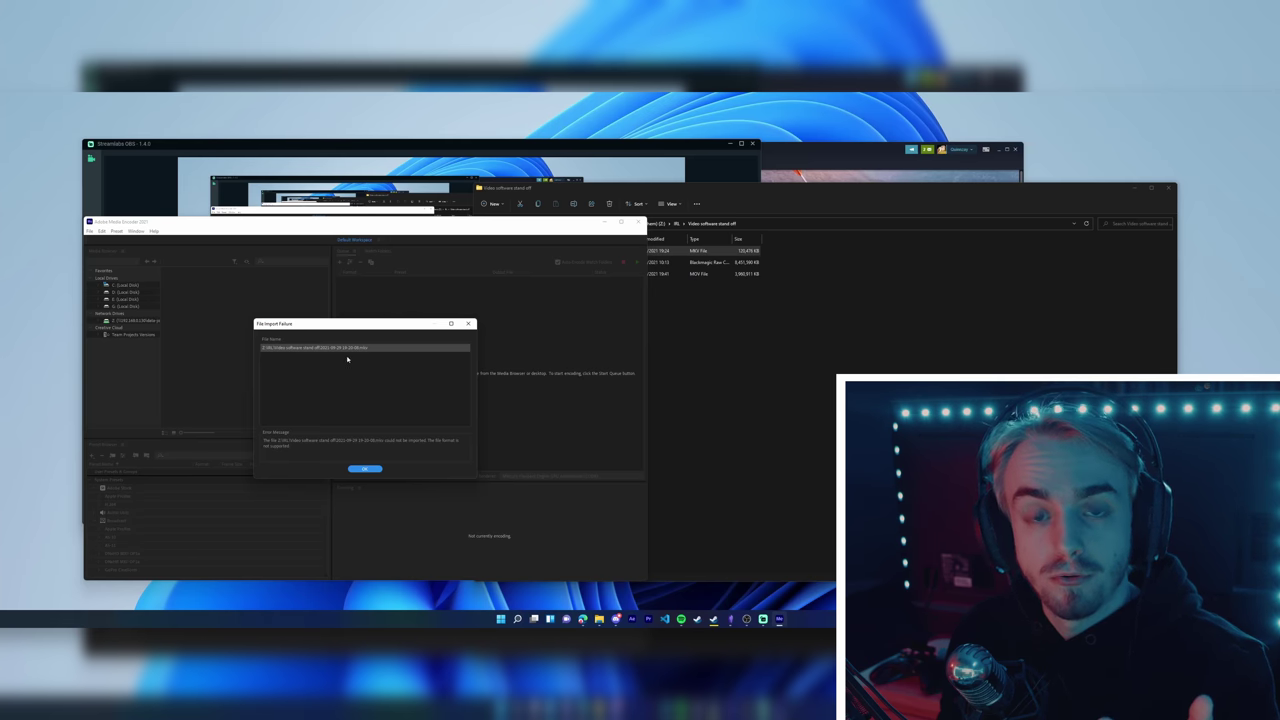
pyautogui.click(364, 468)
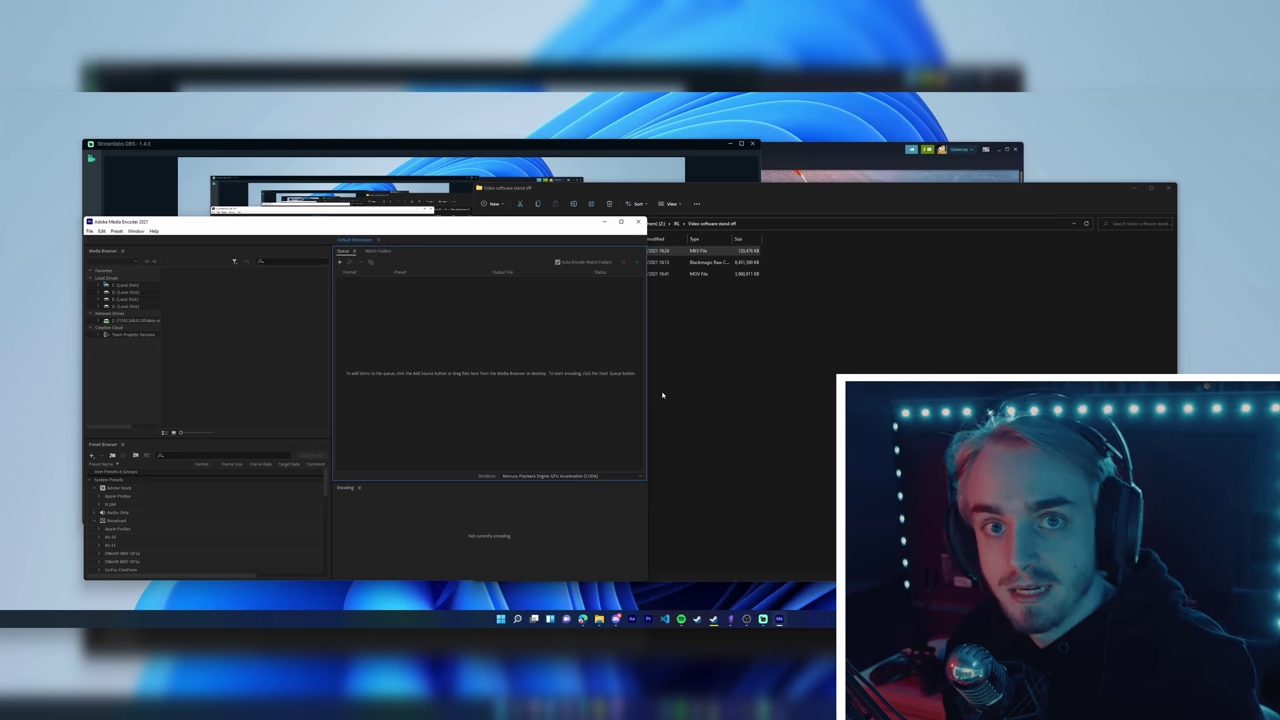
pyautogui.hotkey('alt', 'F4')
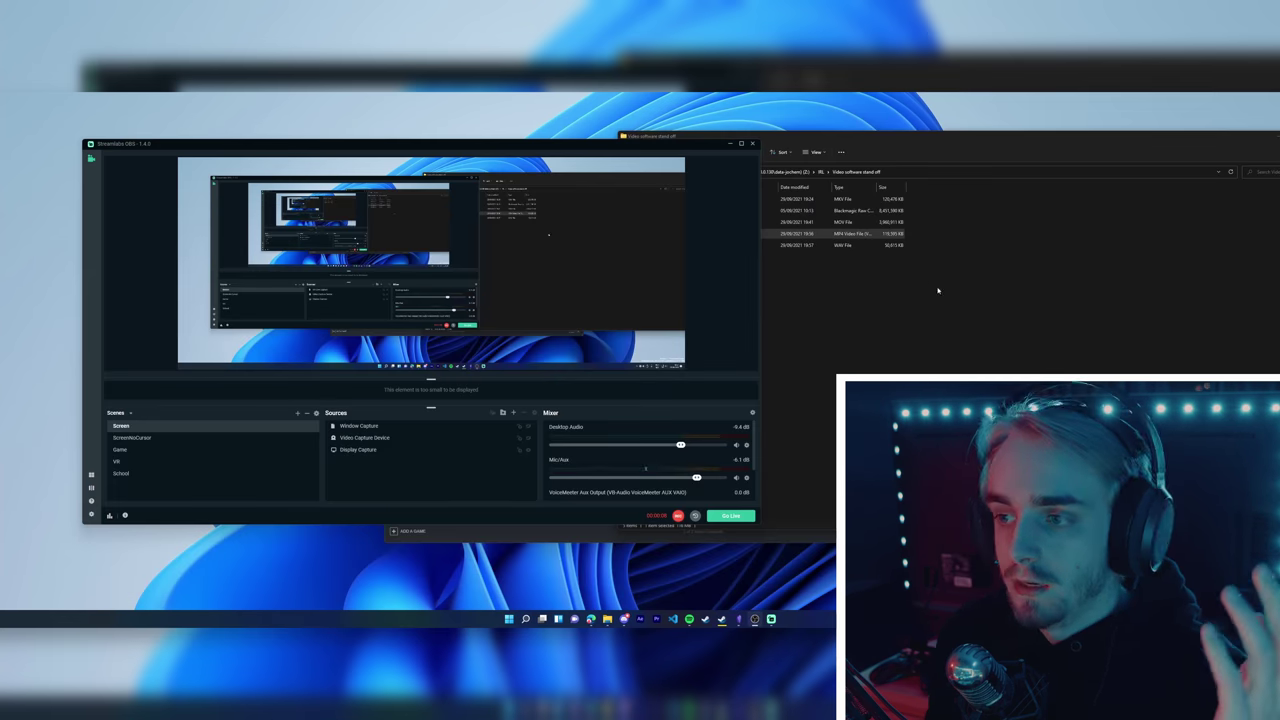
# Remove the MKV clip's own audio, import Pre audio1.wav and place it at the start of the audio track.
pyautogui.moveTo(850, 150); pyautogui.dragTo(535, 145)
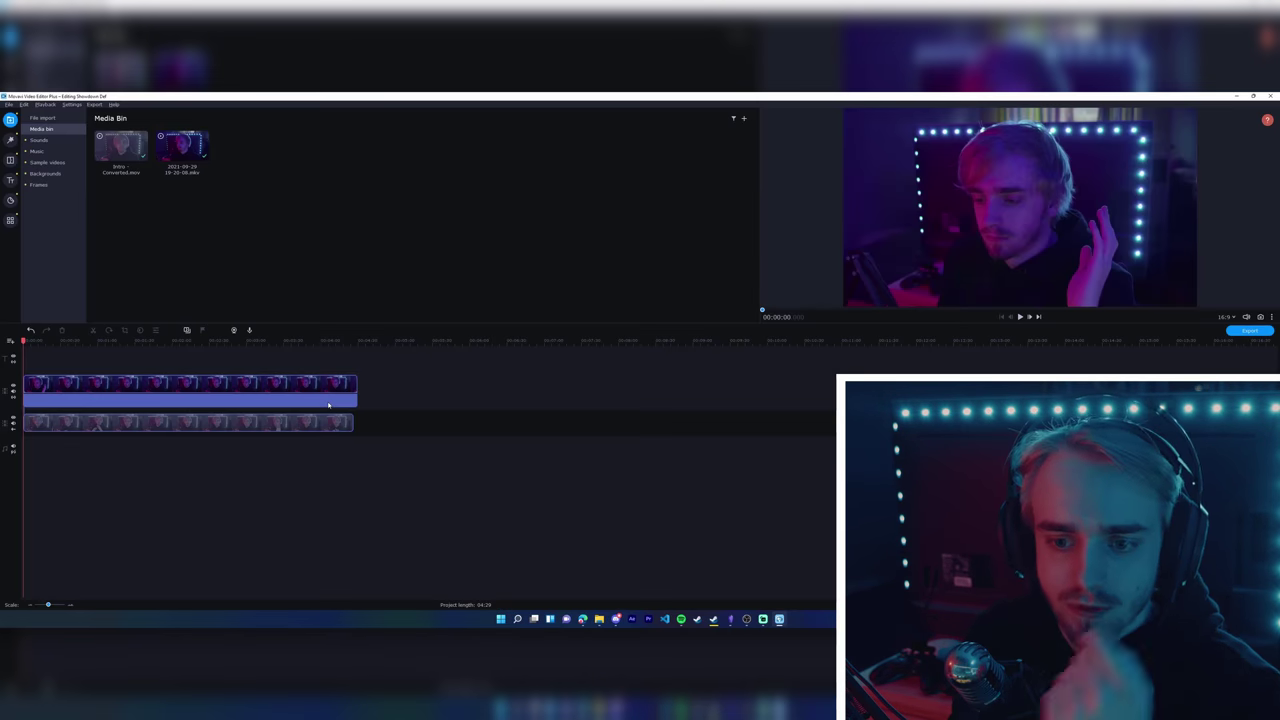
pyautogui.click(329, 401)
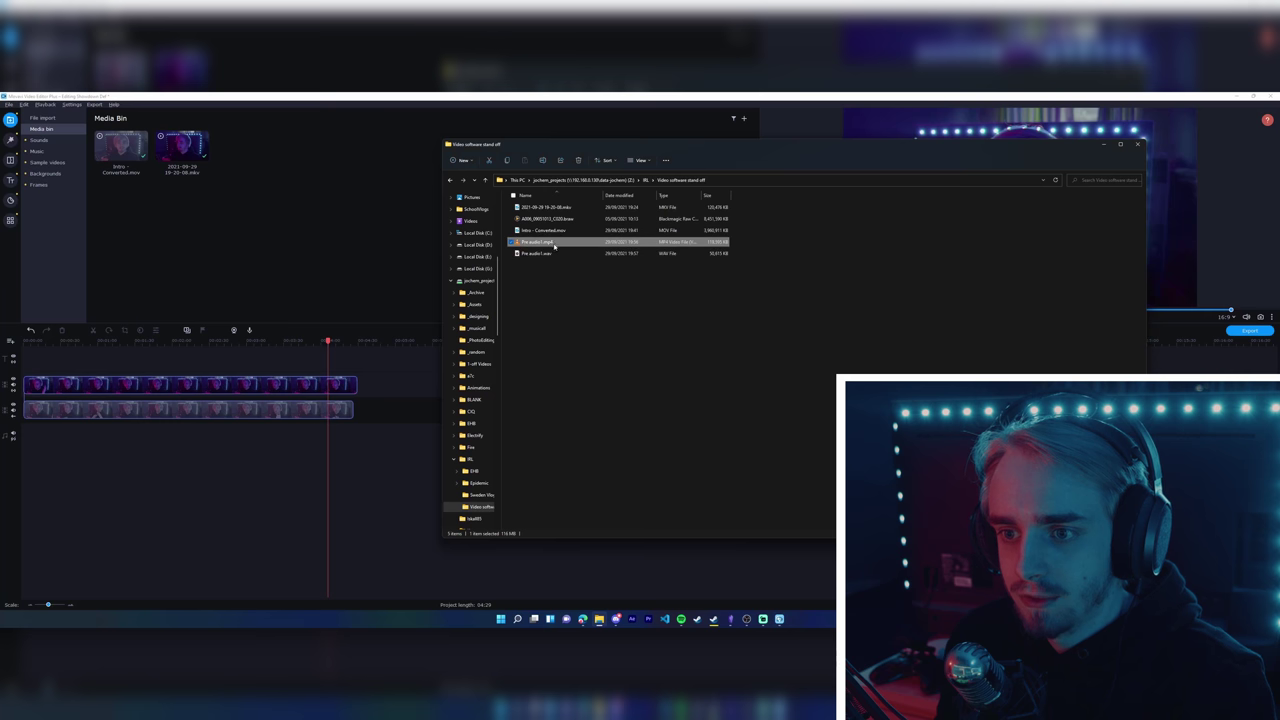
pyautogui.moveTo(690, 253); pyautogui.dragTo(367, 219)
pyautogui.moveTo(162, 430); pyautogui.dragTo(35, 433)
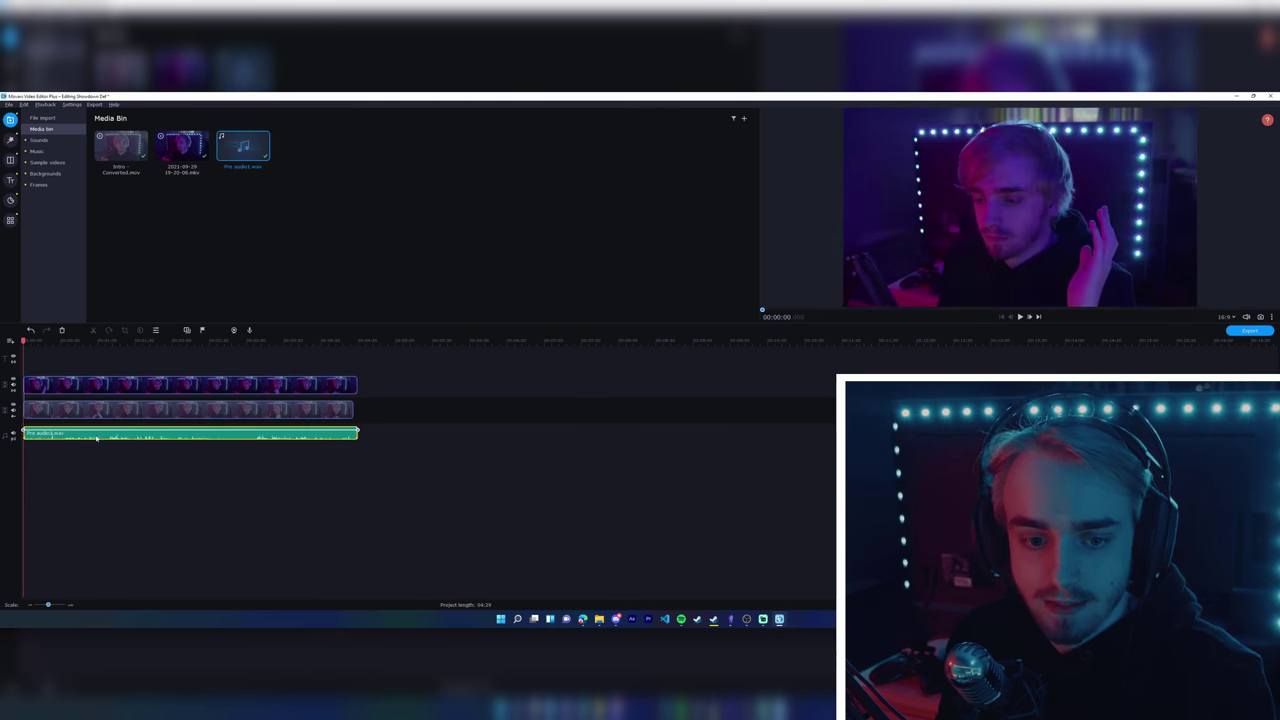
# Play back the opening seconds of the timeline to check the new audio against the video.
pyautogui.scroll(3, 96, 437)
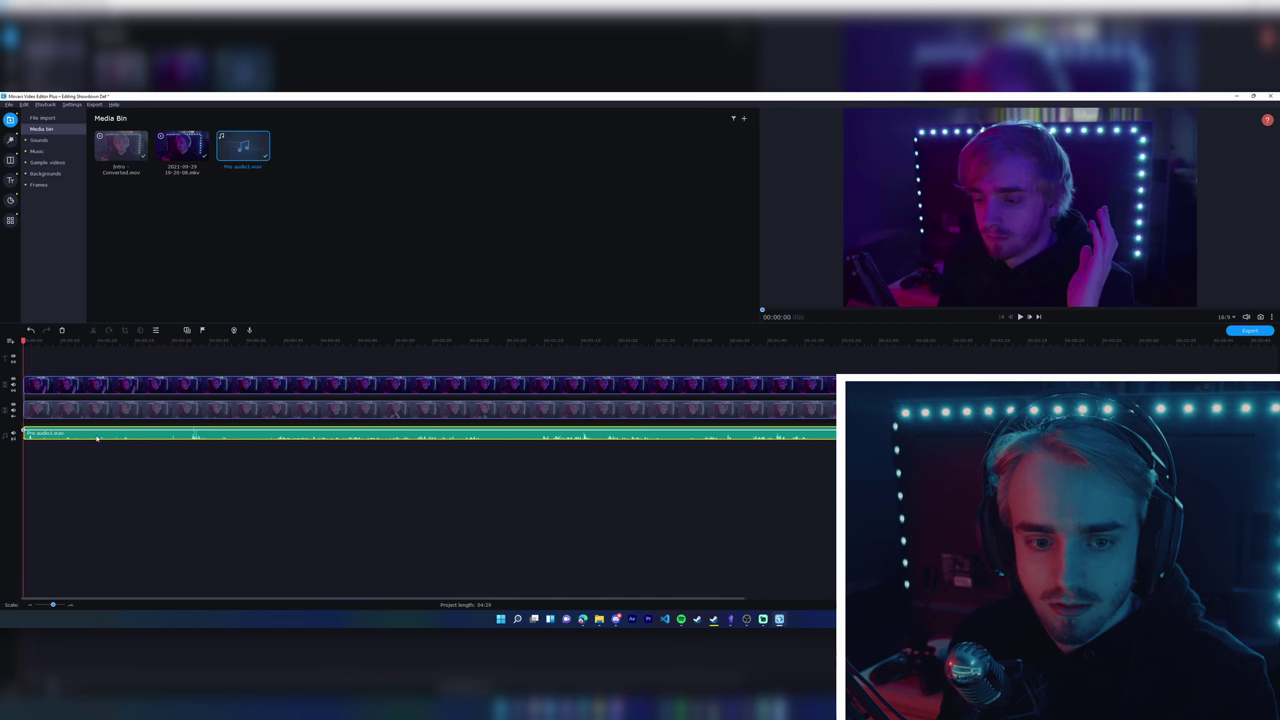
pyautogui.press('space')
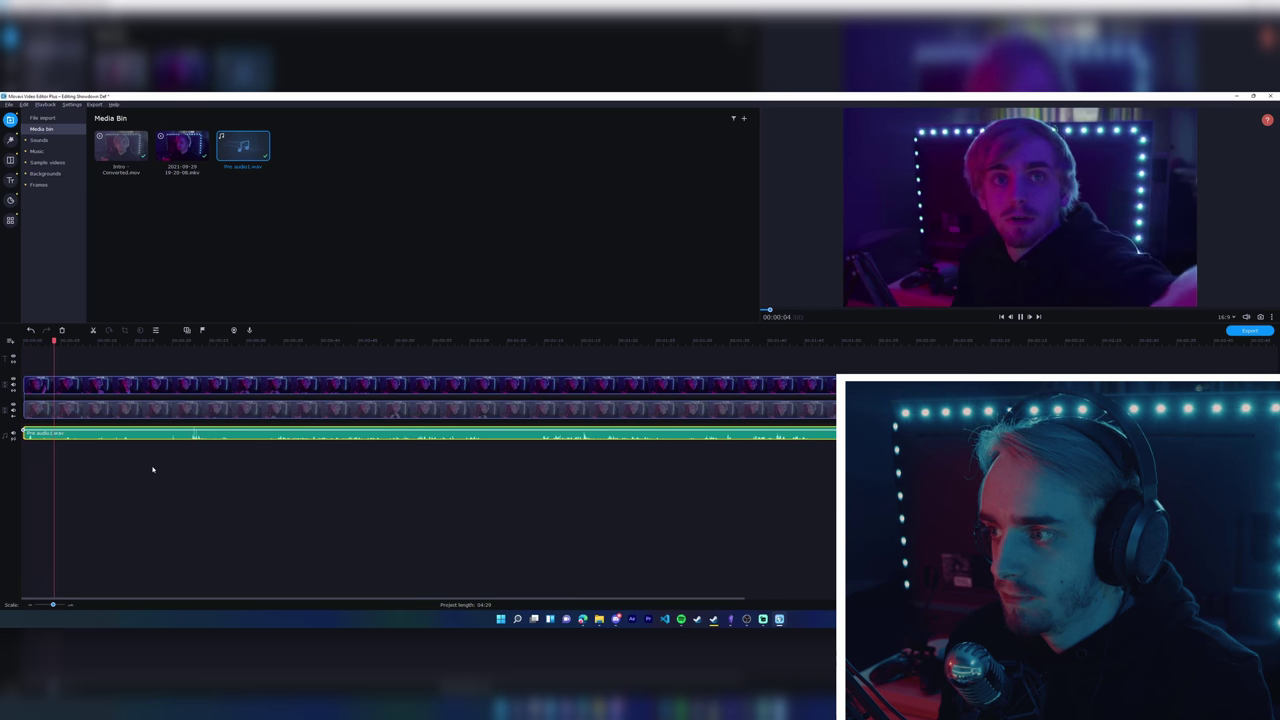
pyautogui.press('space')
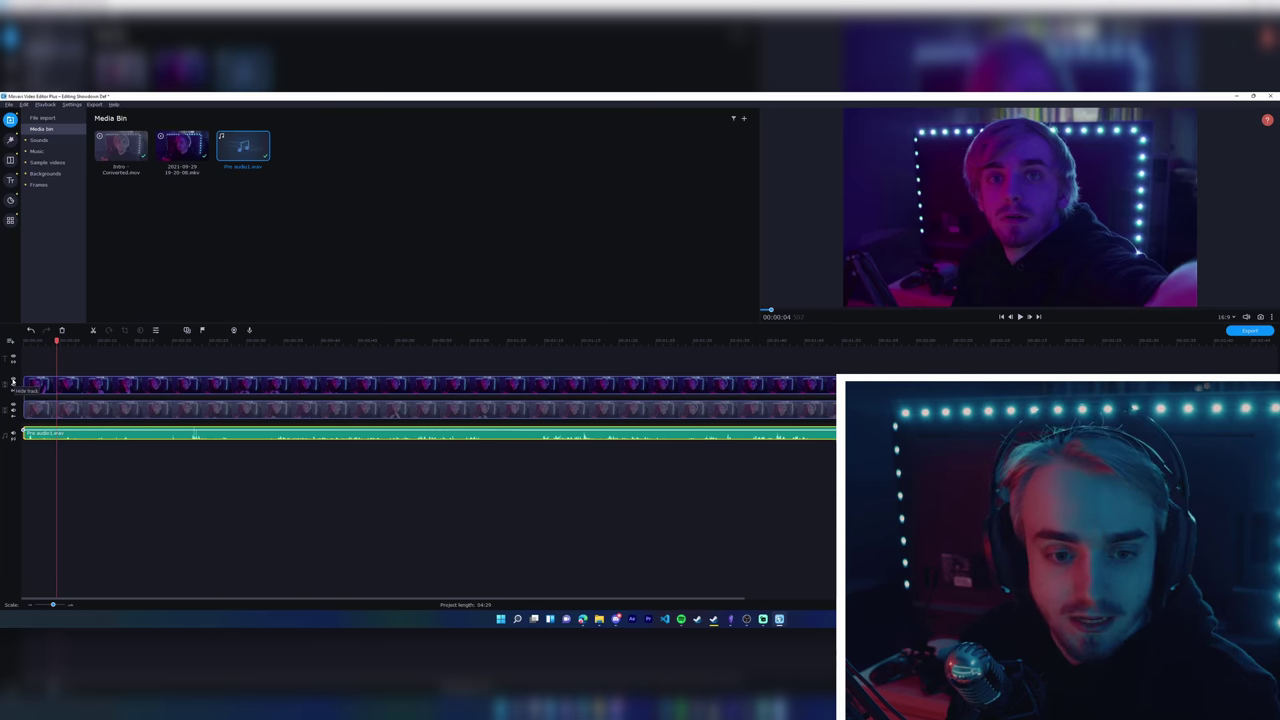
# Swap the two video clips, putting the intro clip on the upper track and the MKV clip on the lower one.
pyautogui.click(13, 381)
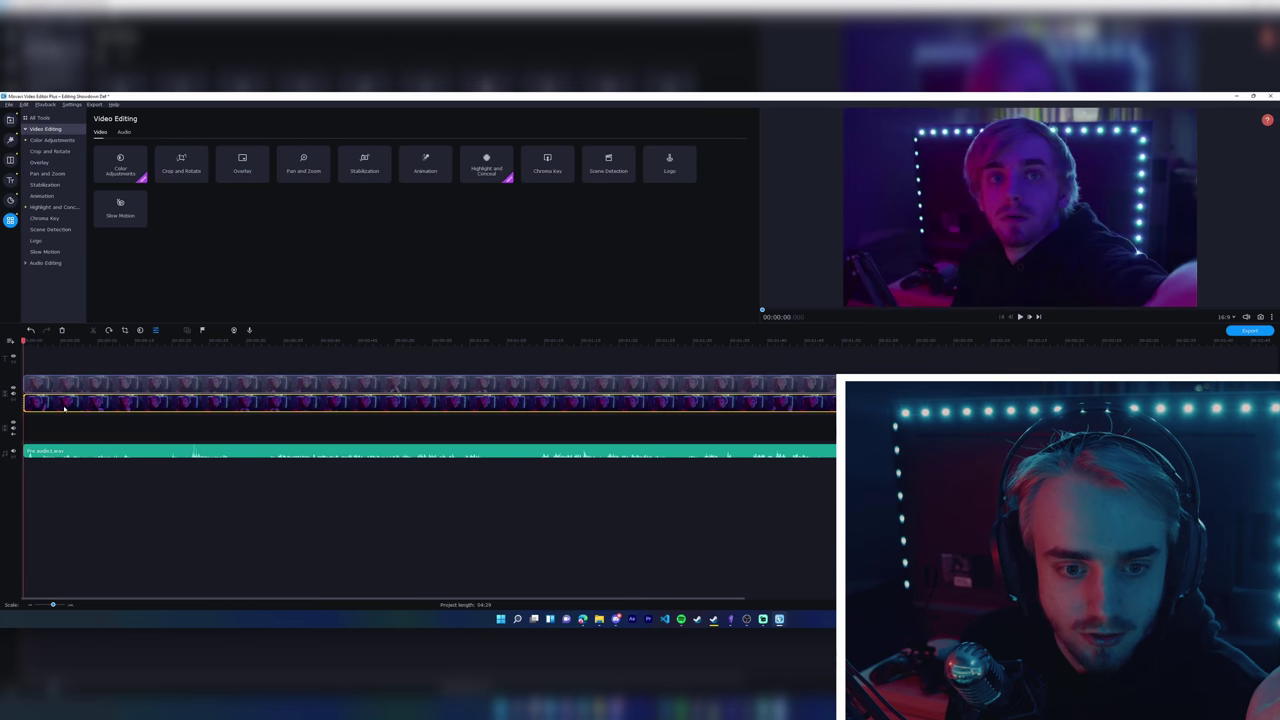
pyautogui.moveTo(68, 431); pyautogui.dragTo(73, 394)
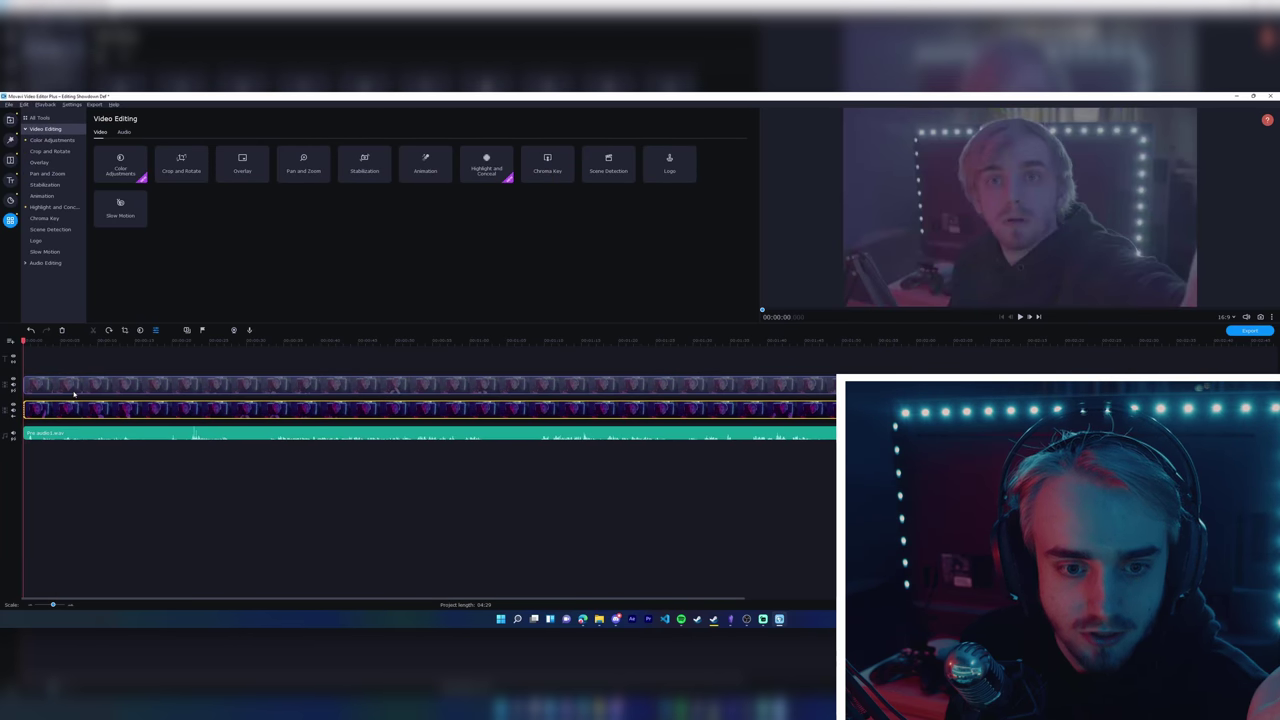
pyautogui.click(33, 345)
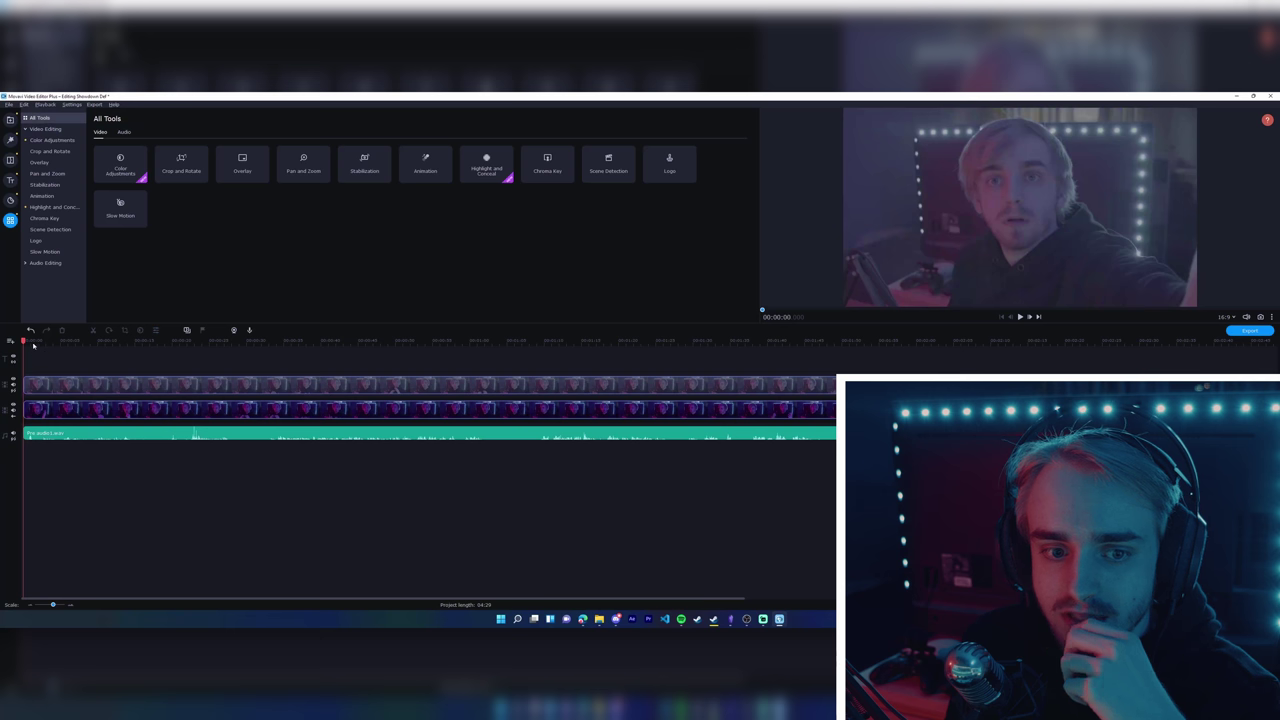
# Find the sync point in the opening footage and place a marker on the upper intro clip at about 28 seconds.
pyautogui.moveTo(33, 345); pyautogui.dragTo(188, 343)
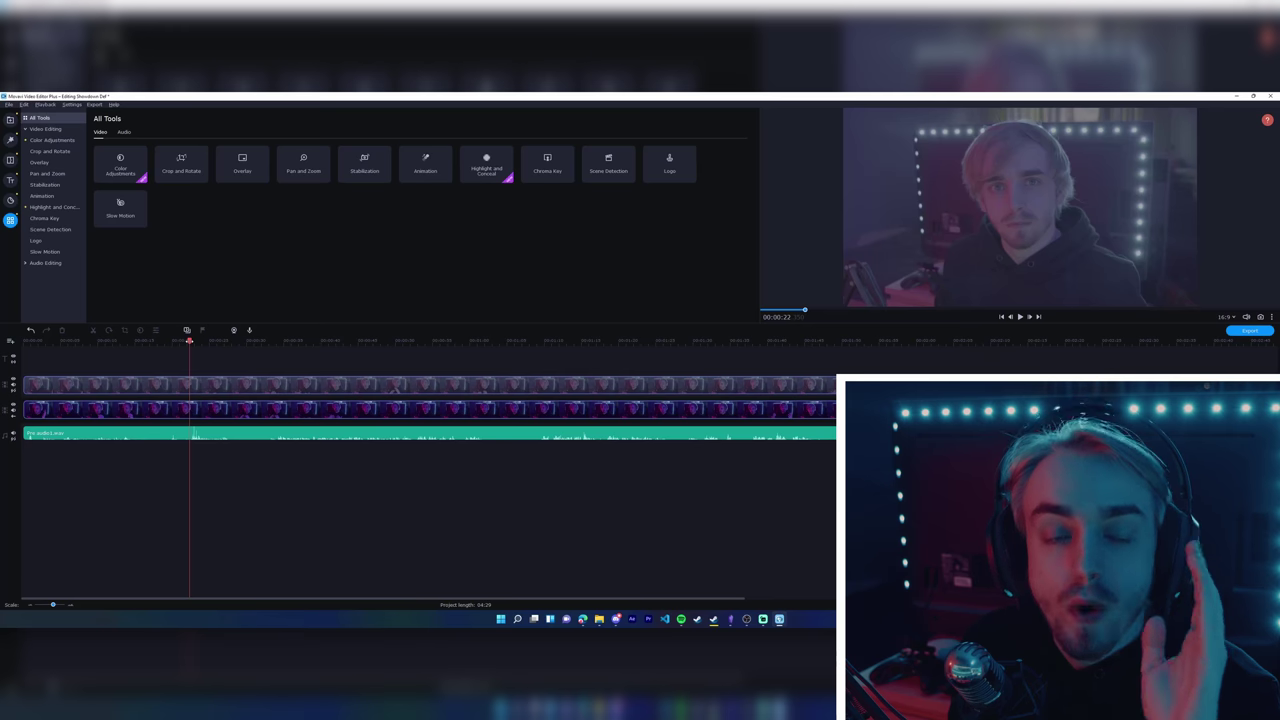
pyautogui.press('space')
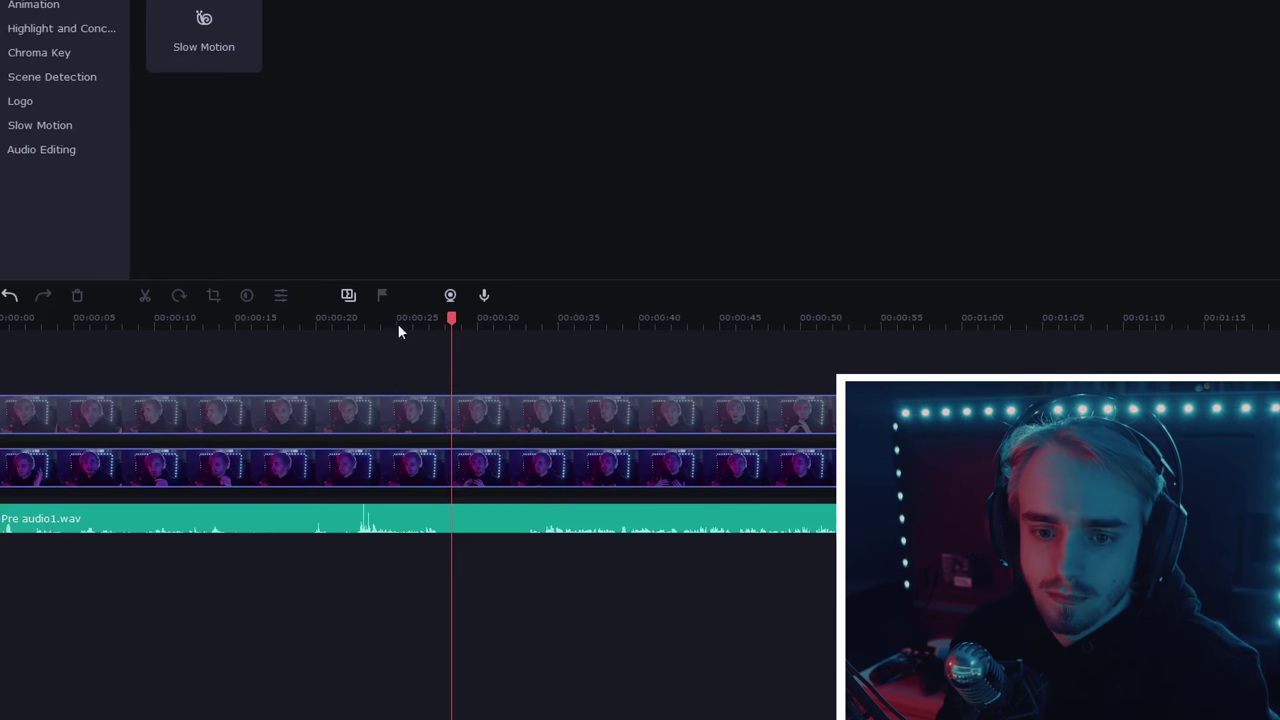
pyautogui.click(475, 410)
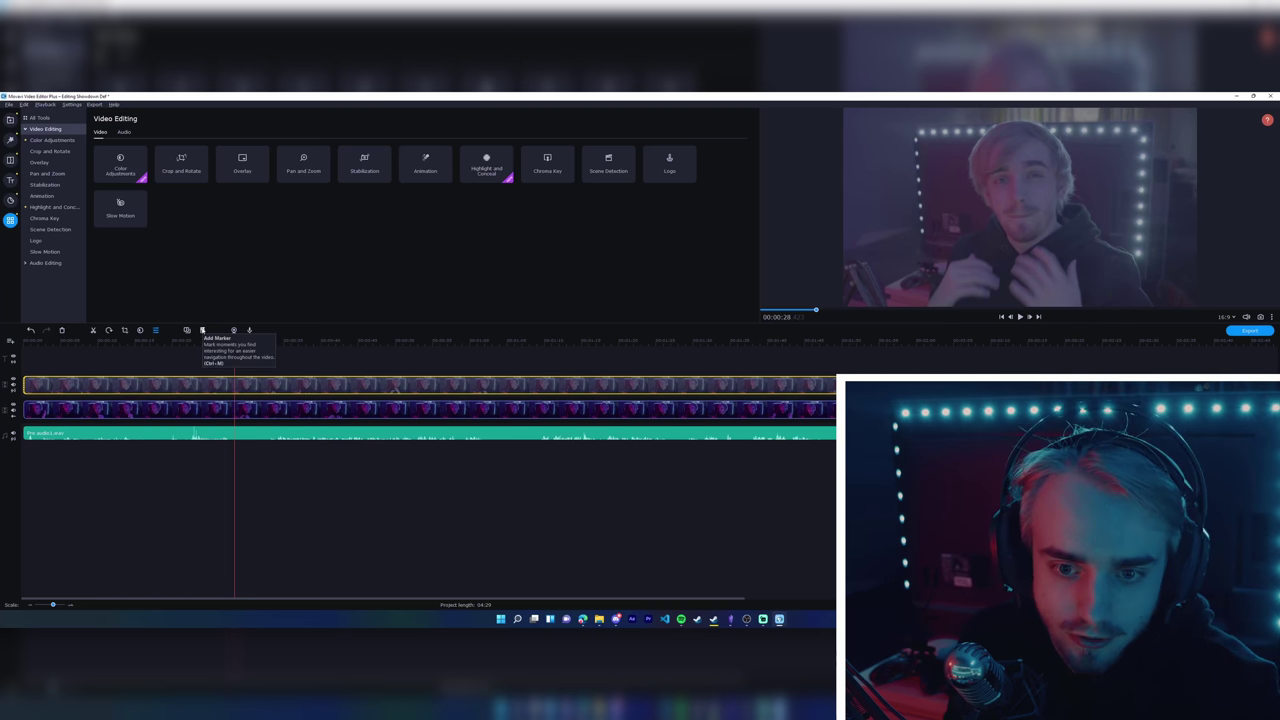
pyautogui.click(202, 330)
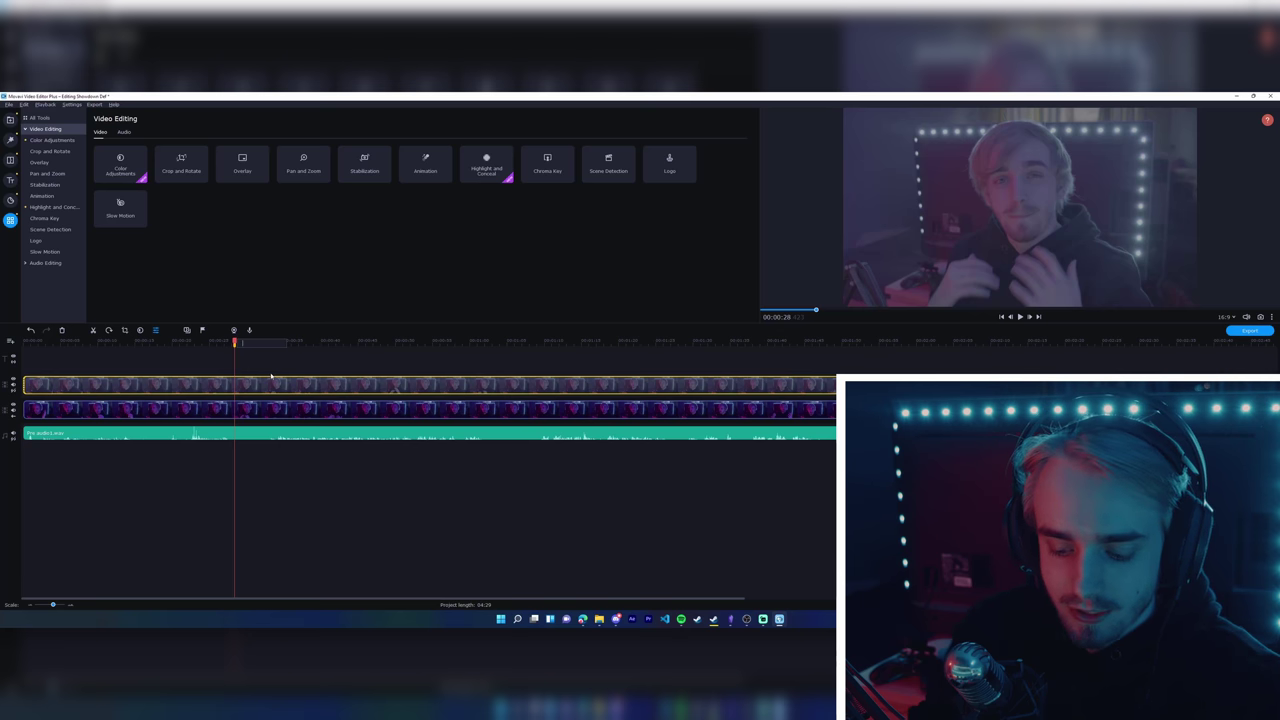
pyautogui.click(257, 380)
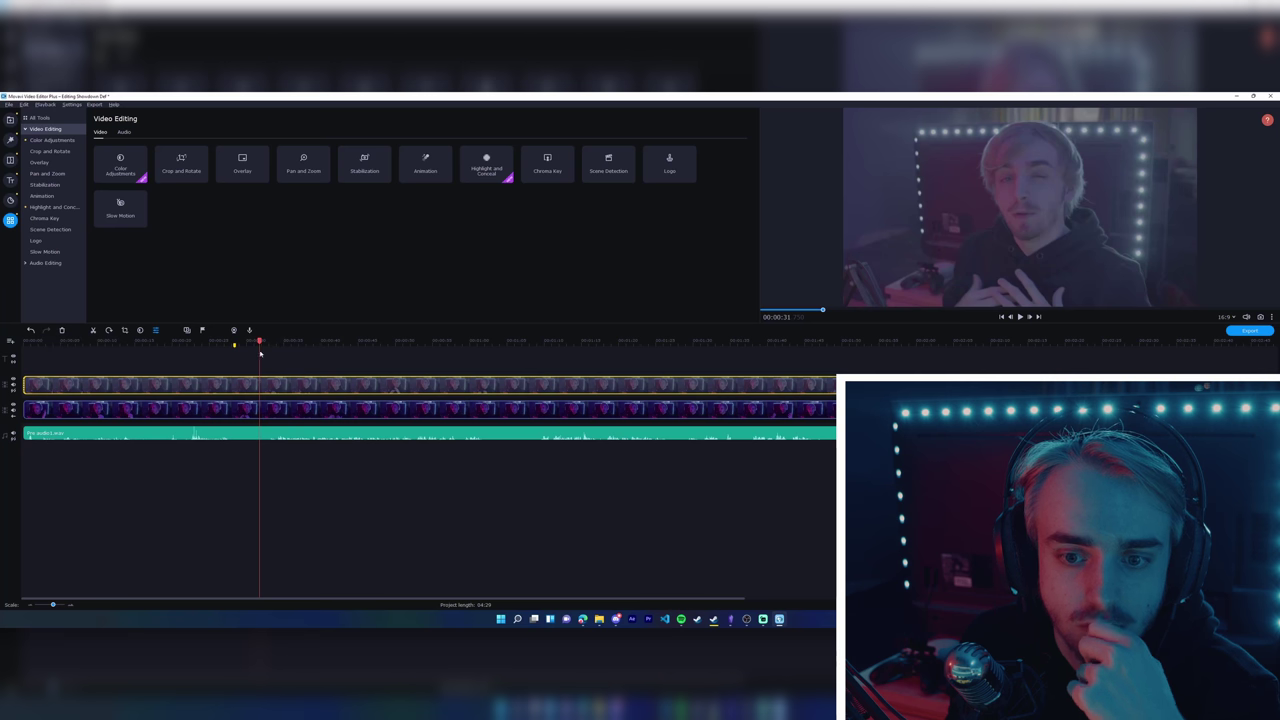
# Mark the sync point on the lower MKV clip at about 33 seconds and split the clip there.
pyautogui.click(32, 330)
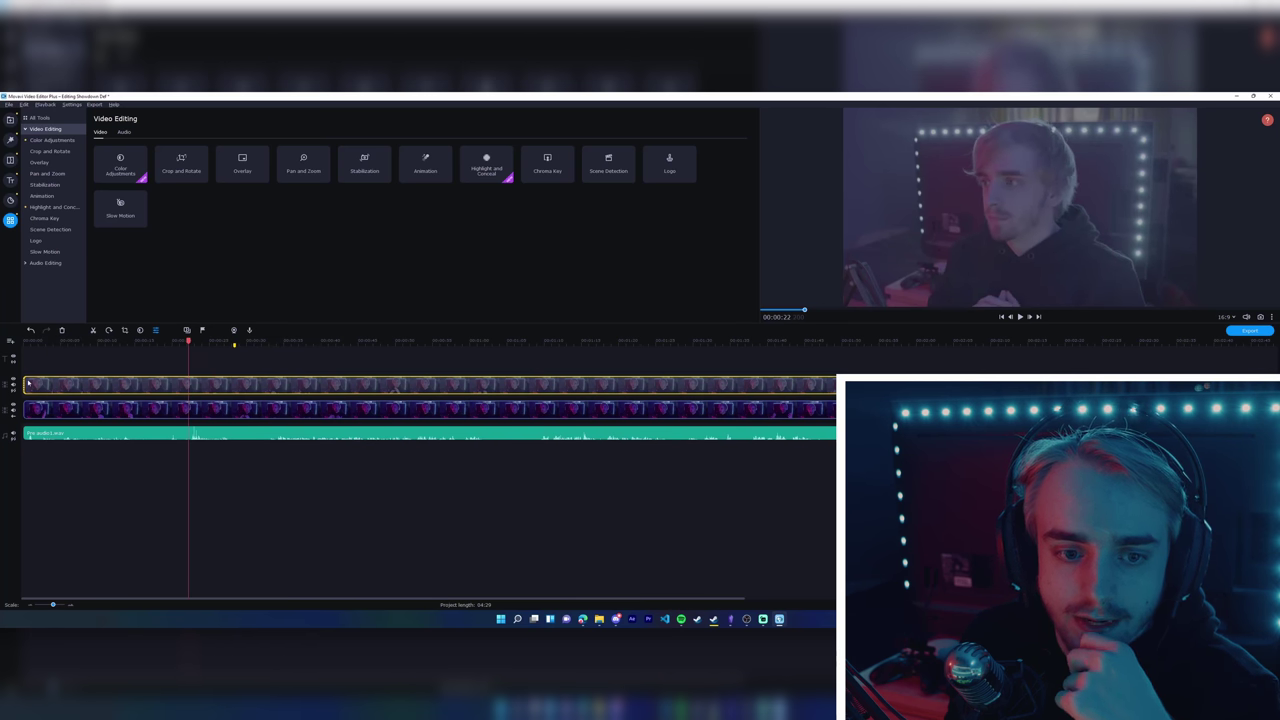
pyautogui.moveTo(178, 360)
pyautogui.mouseDown()
pyautogui.moveTo(178, 346)
pyautogui.moveTo(198, 349)
pyautogui.mouseUp()
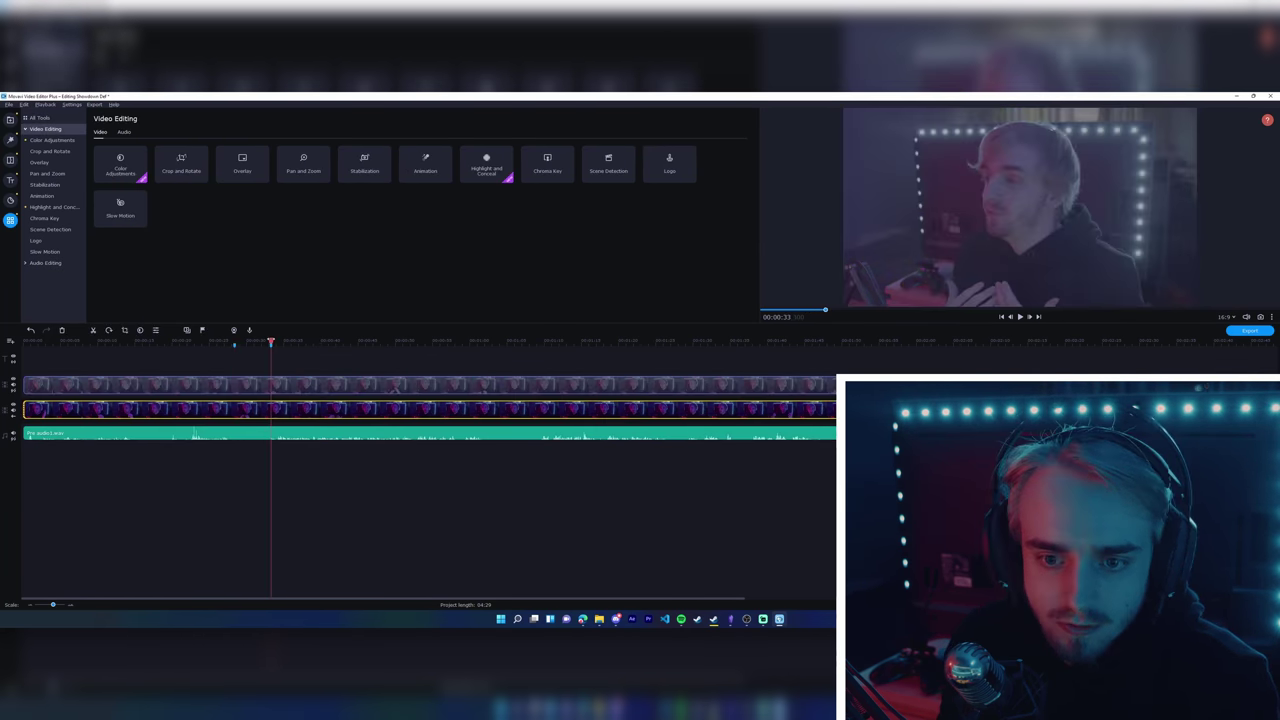
pyautogui.click(93, 330)
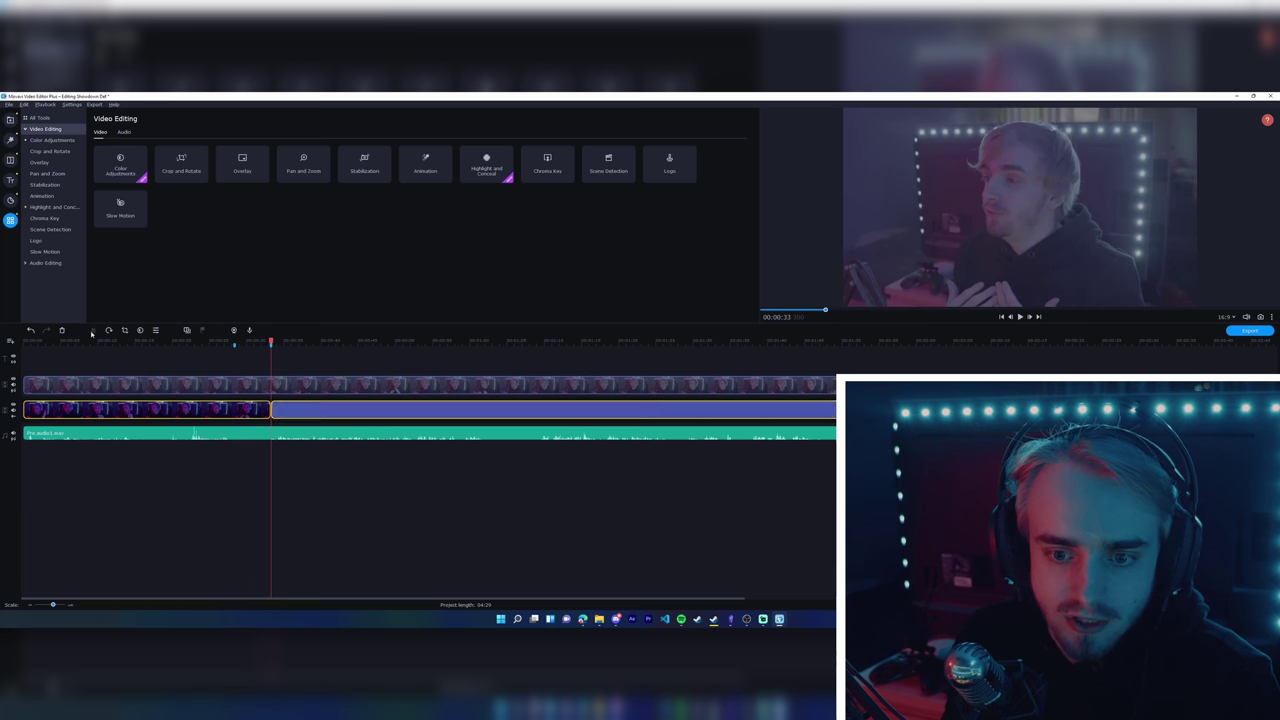
pyautogui.click(179, 408)
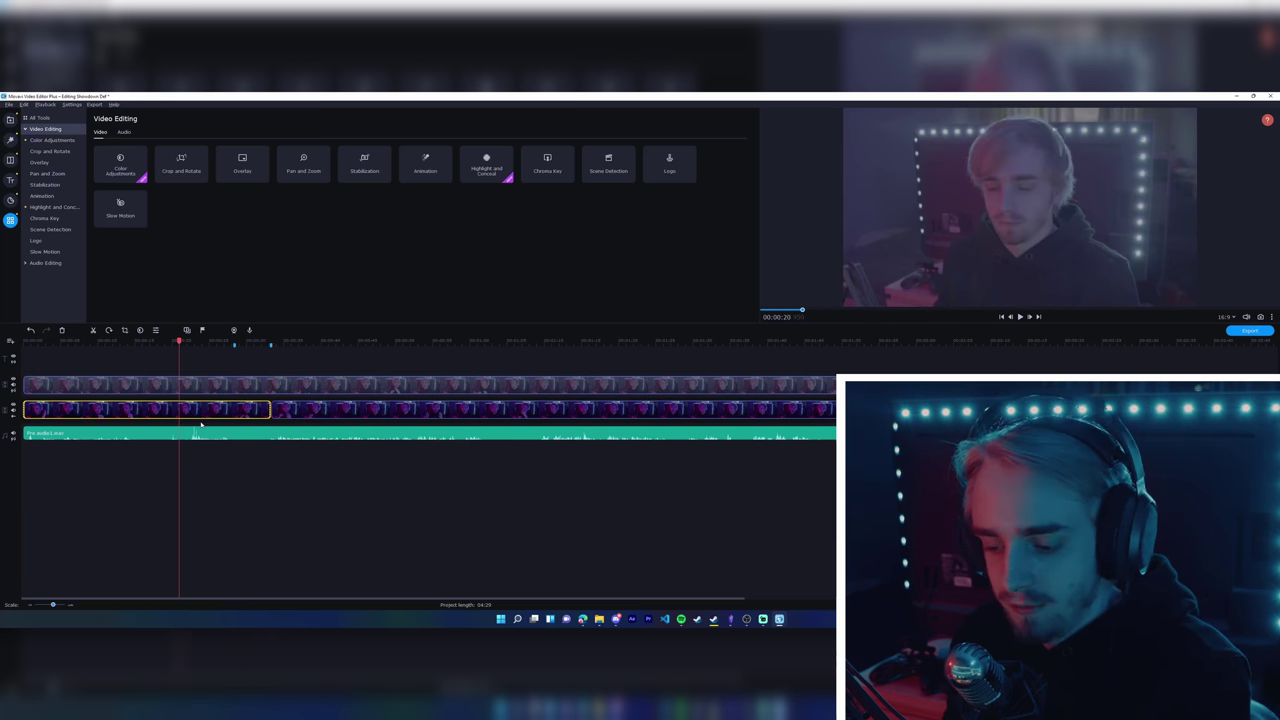
pyautogui.click(203, 425)
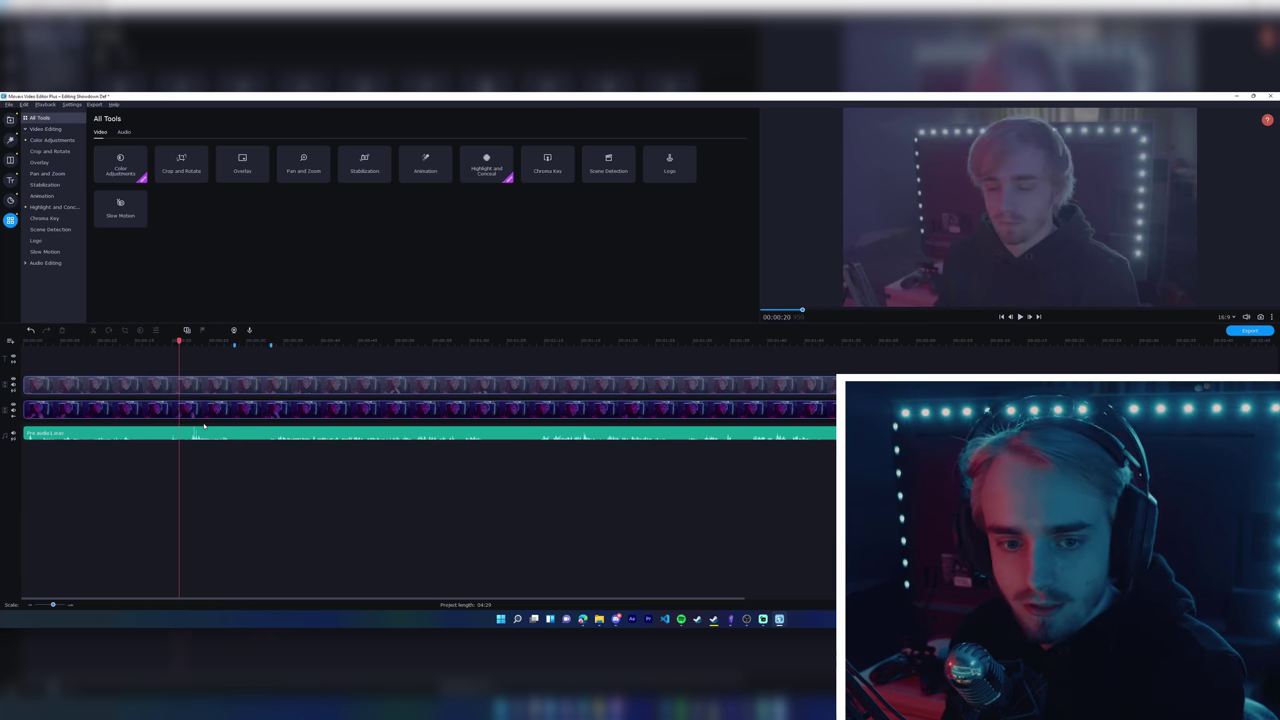
# Split the upper intro clip at its marker at about 28 seconds.
pyautogui.click(235, 343)
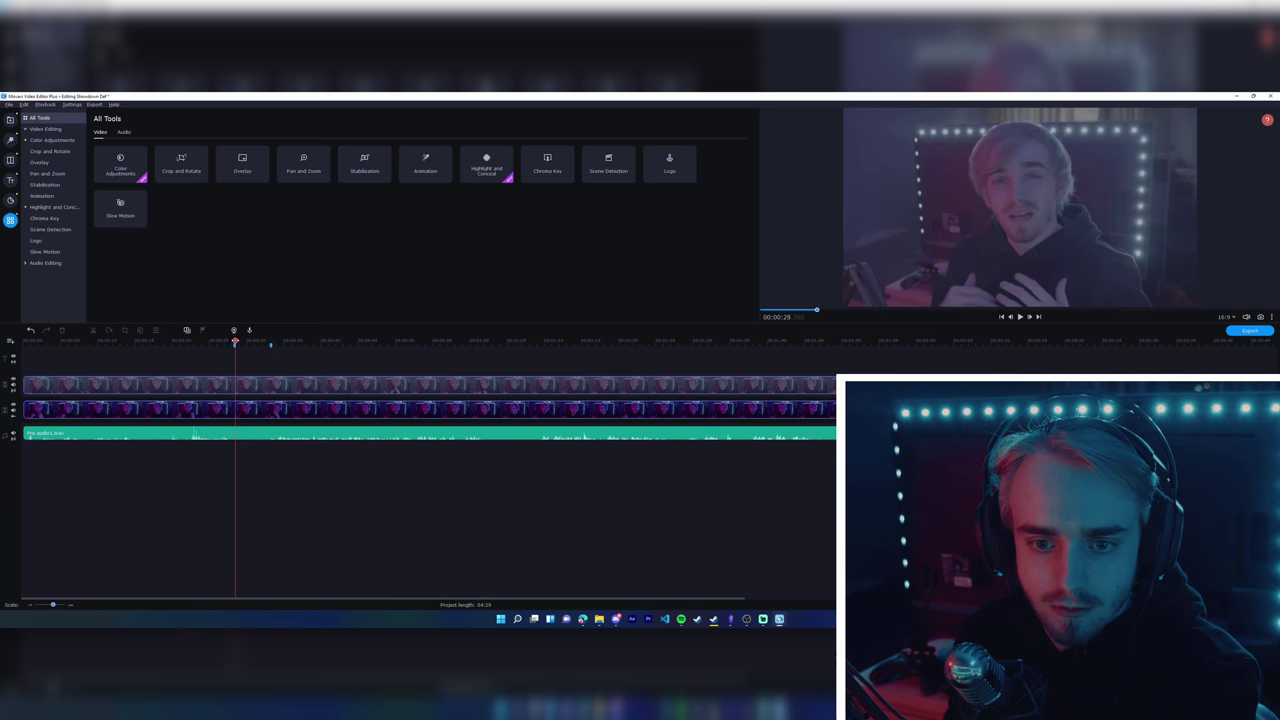
pyautogui.click(238, 389)
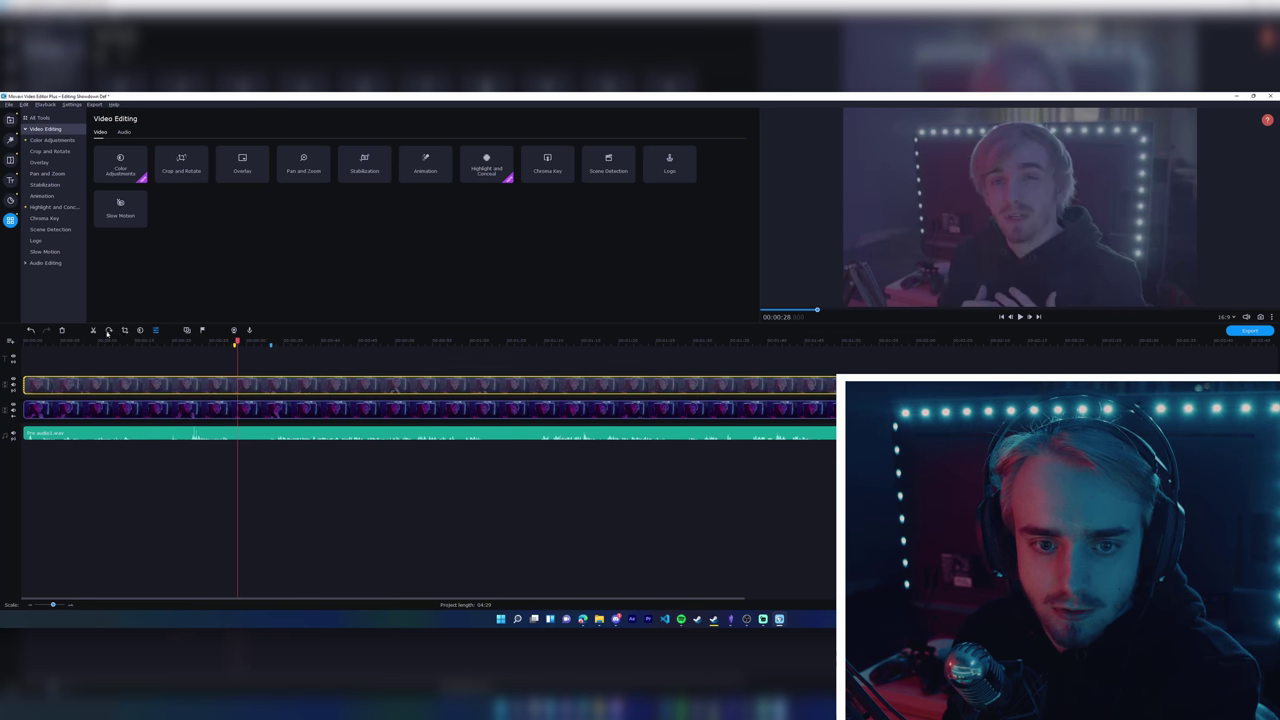
pyautogui.moveTo(238, 343); pyautogui.dragTo(234, 342)
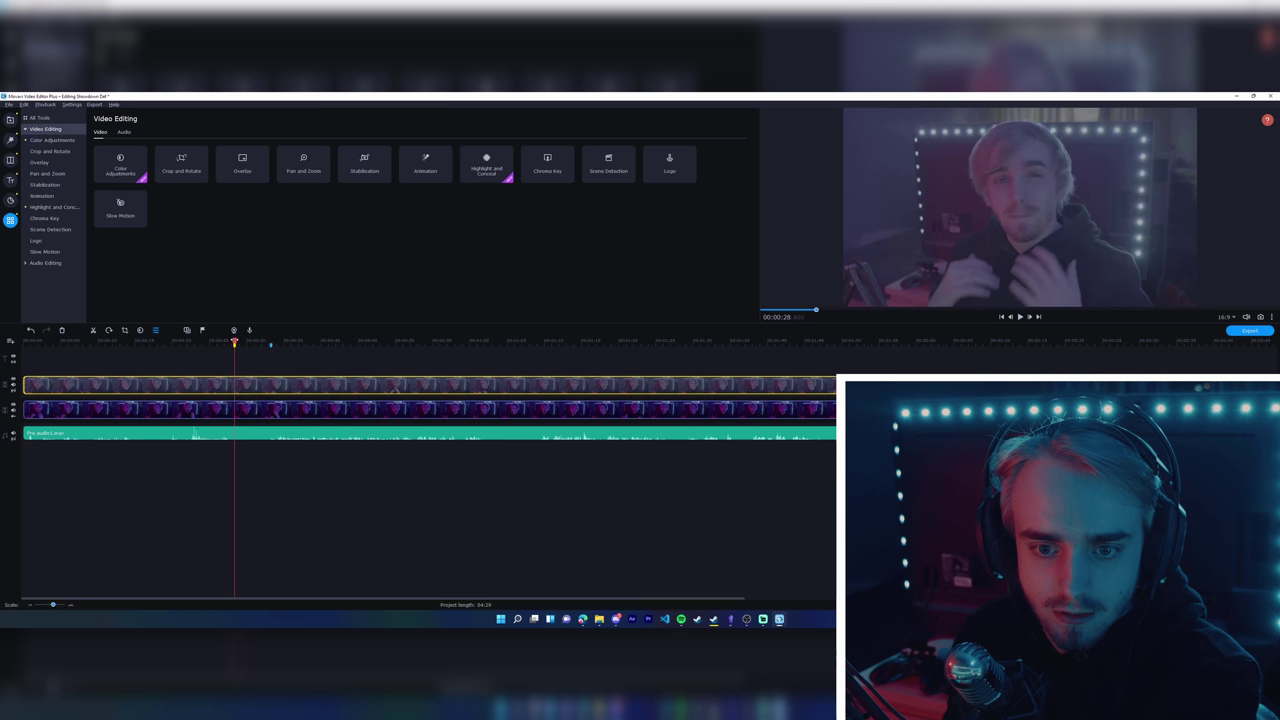
pyautogui.click(93, 332)
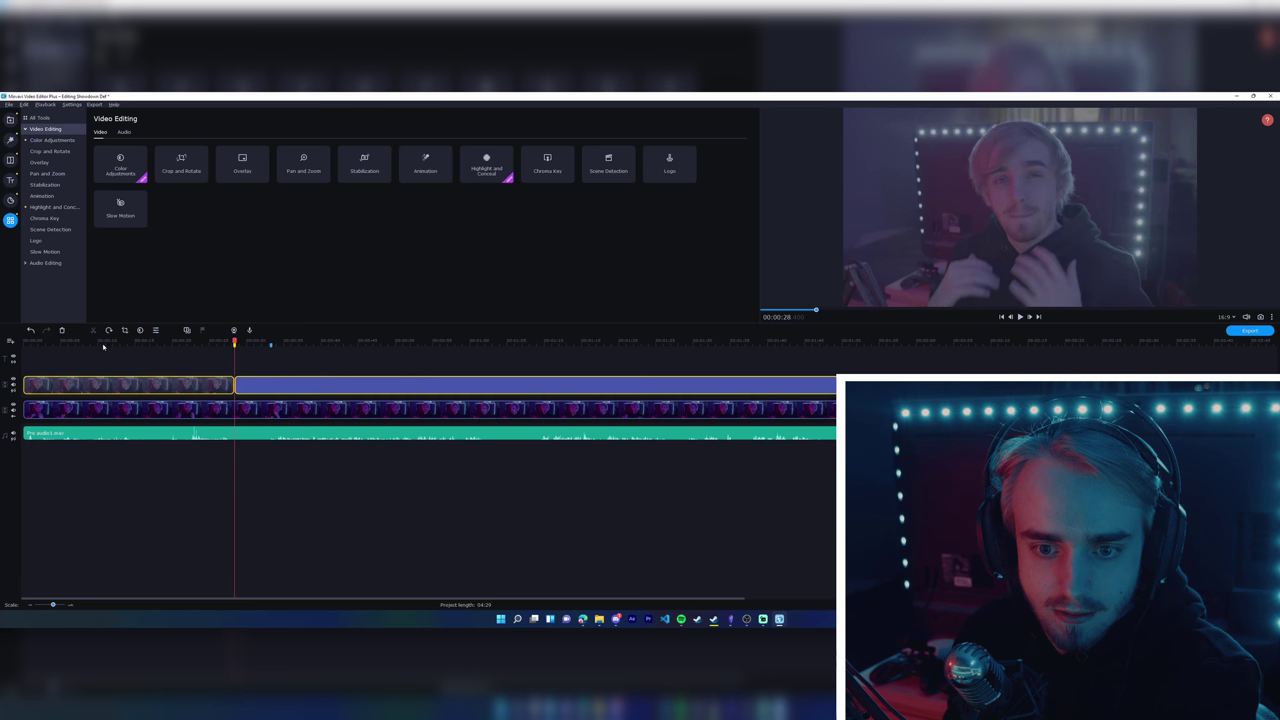
# Remove the footage and audio before the sync points so everything starts together, and play back the opening seconds to check the sync.
pyautogui.click(155, 386)
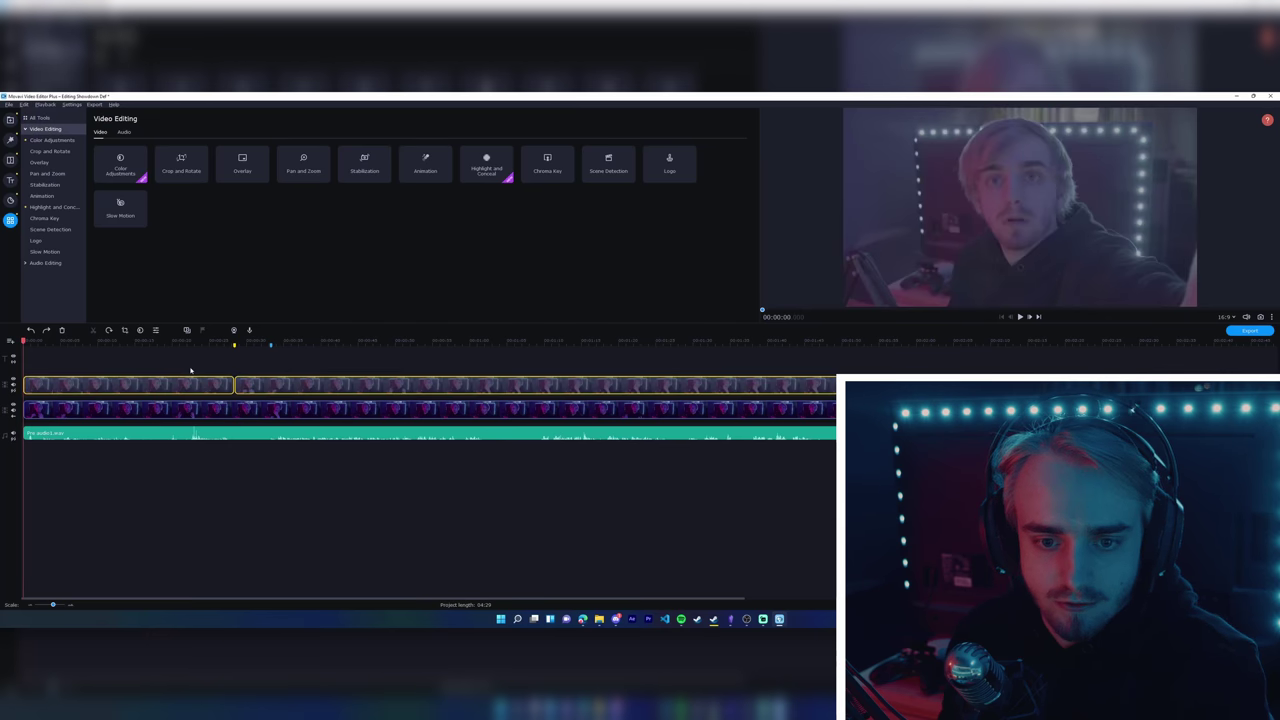
pyautogui.click(71, 437)
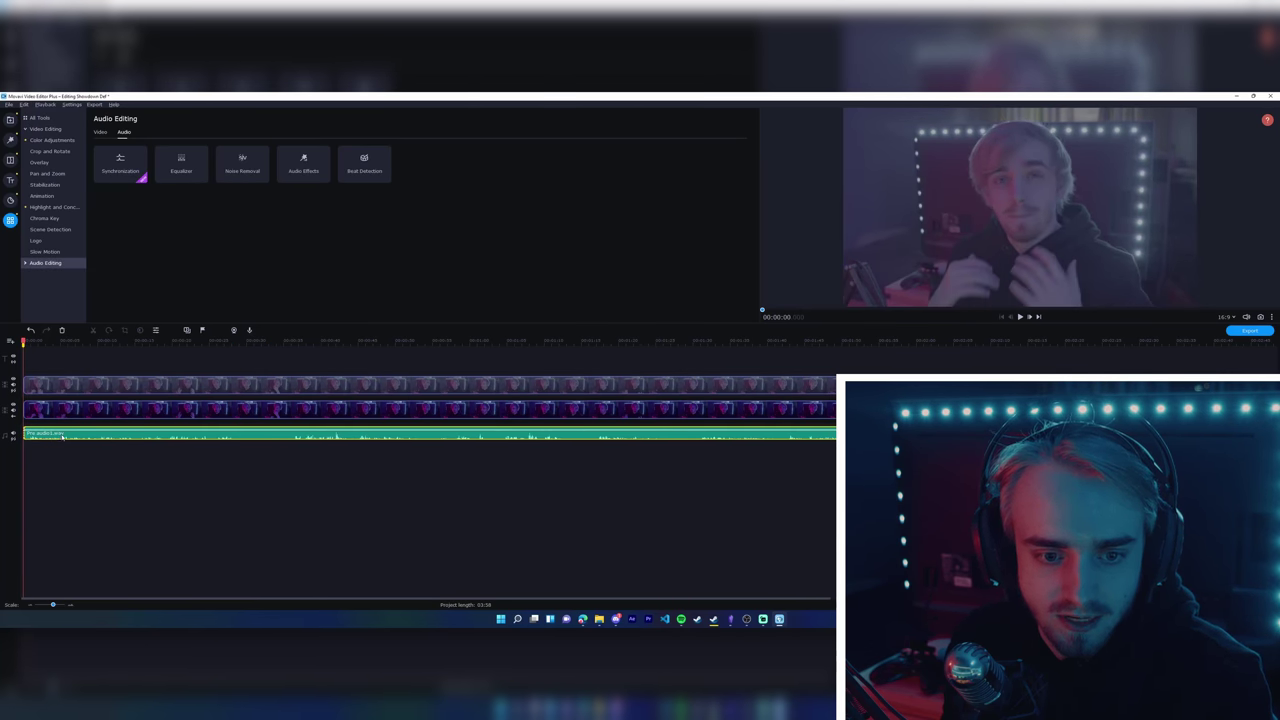
pyautogui.press('space')
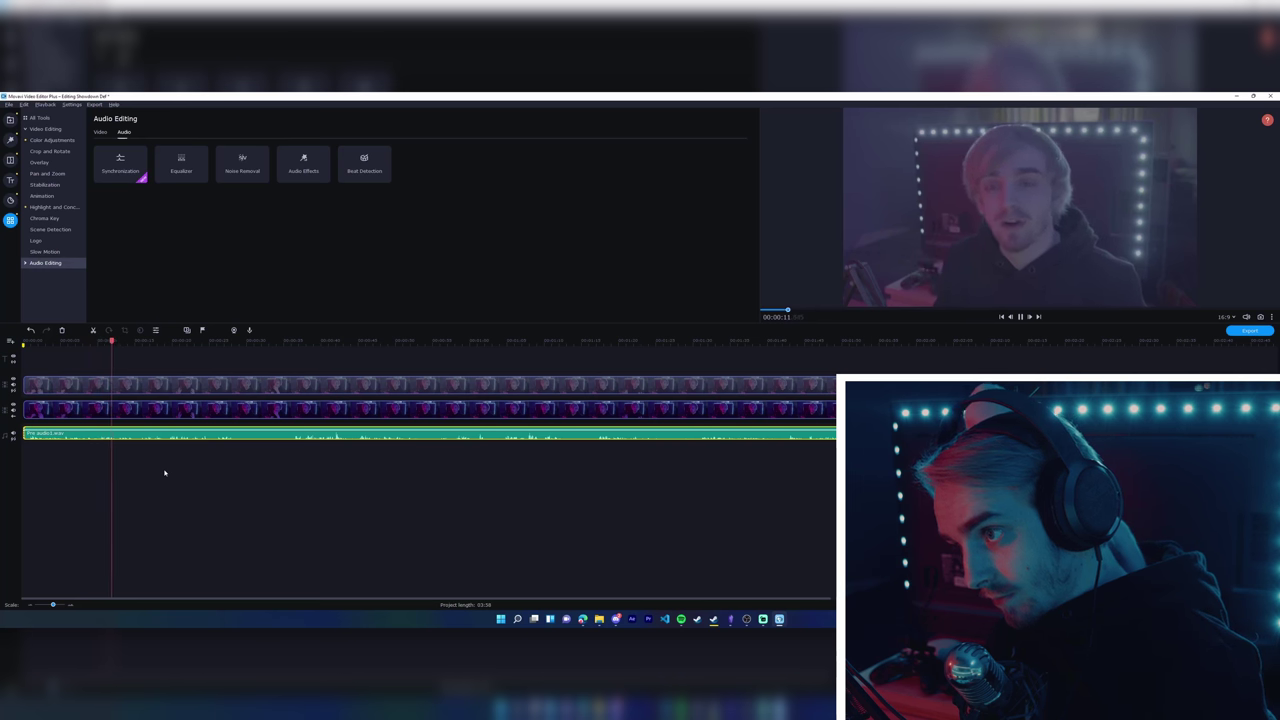
pyautogui.press('space')
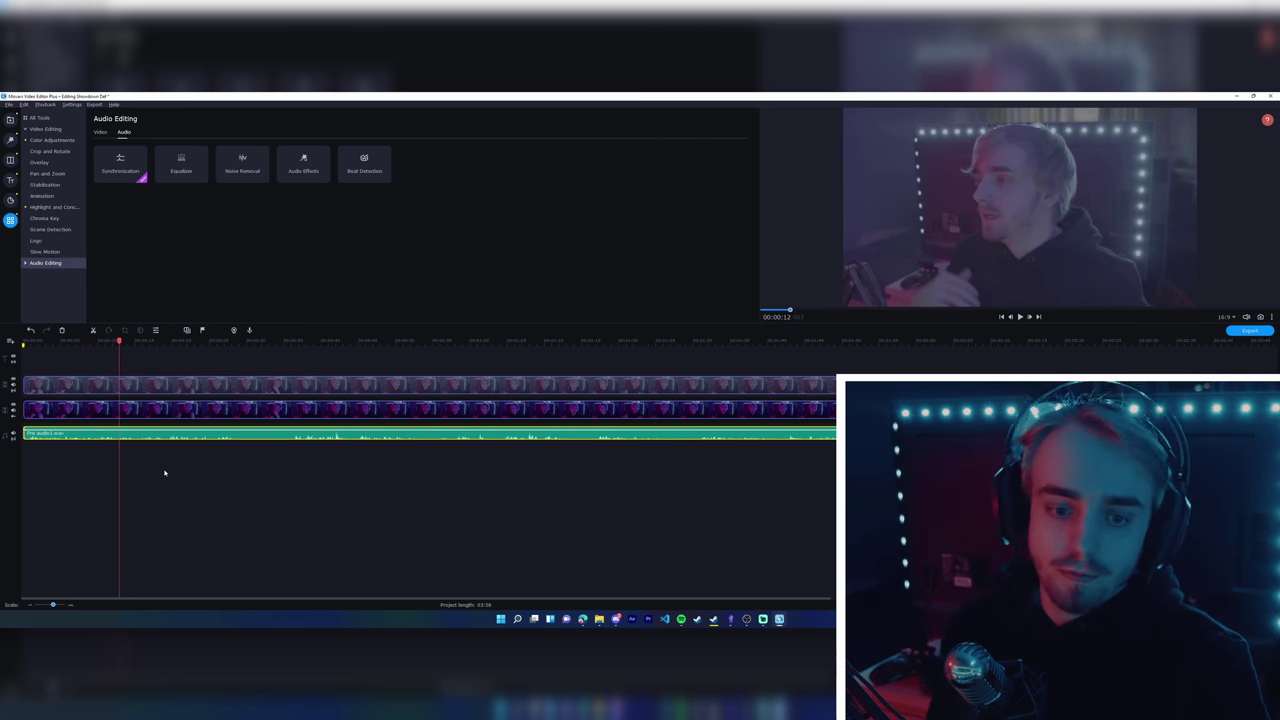
# Delete the MKV clip and move the intro clip down onto the emptied main video track.
pyautogui.click(74, 410)
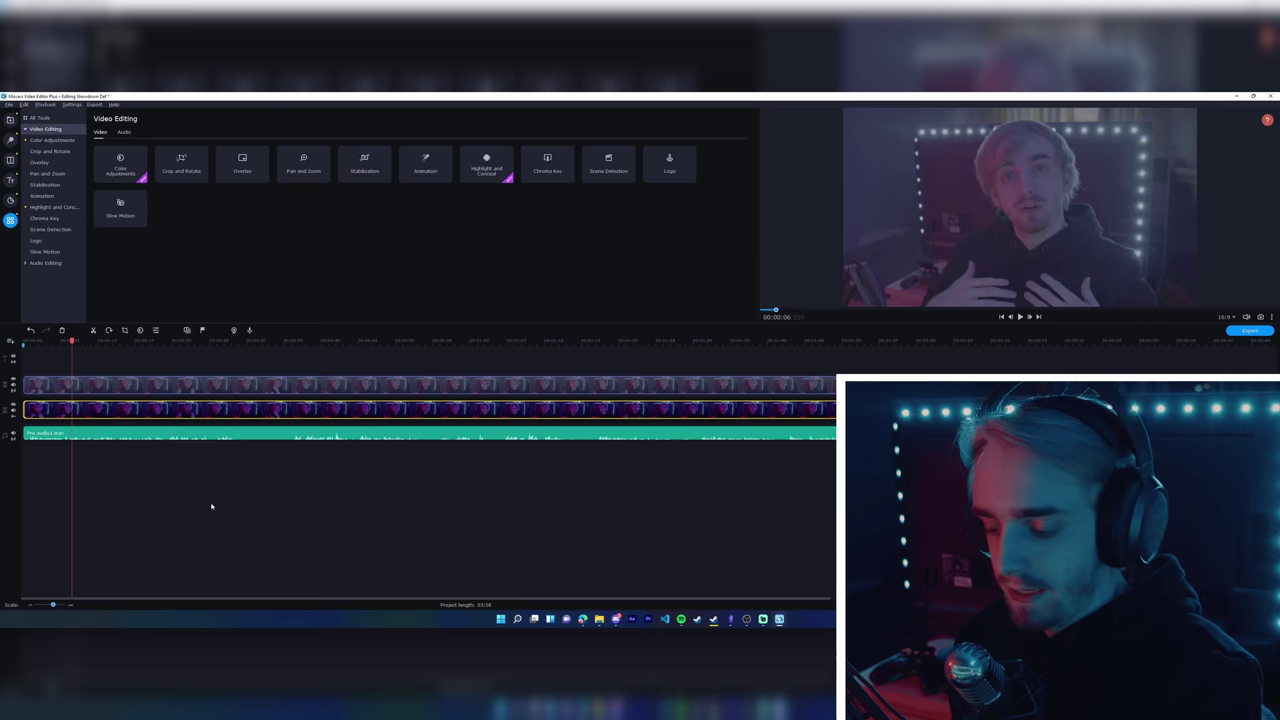
pyautogui.press('Delete')
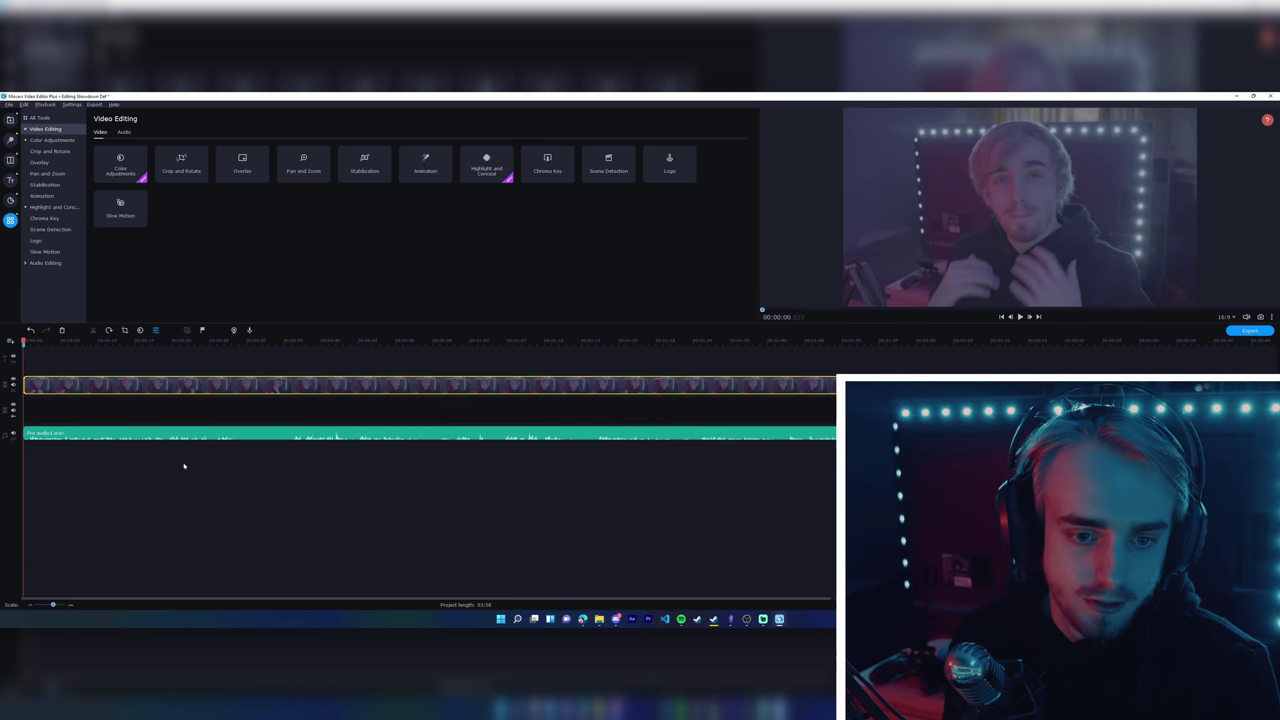
pyautogui.moveTo(67, 398); pyautogui.dragTo(62, 420)
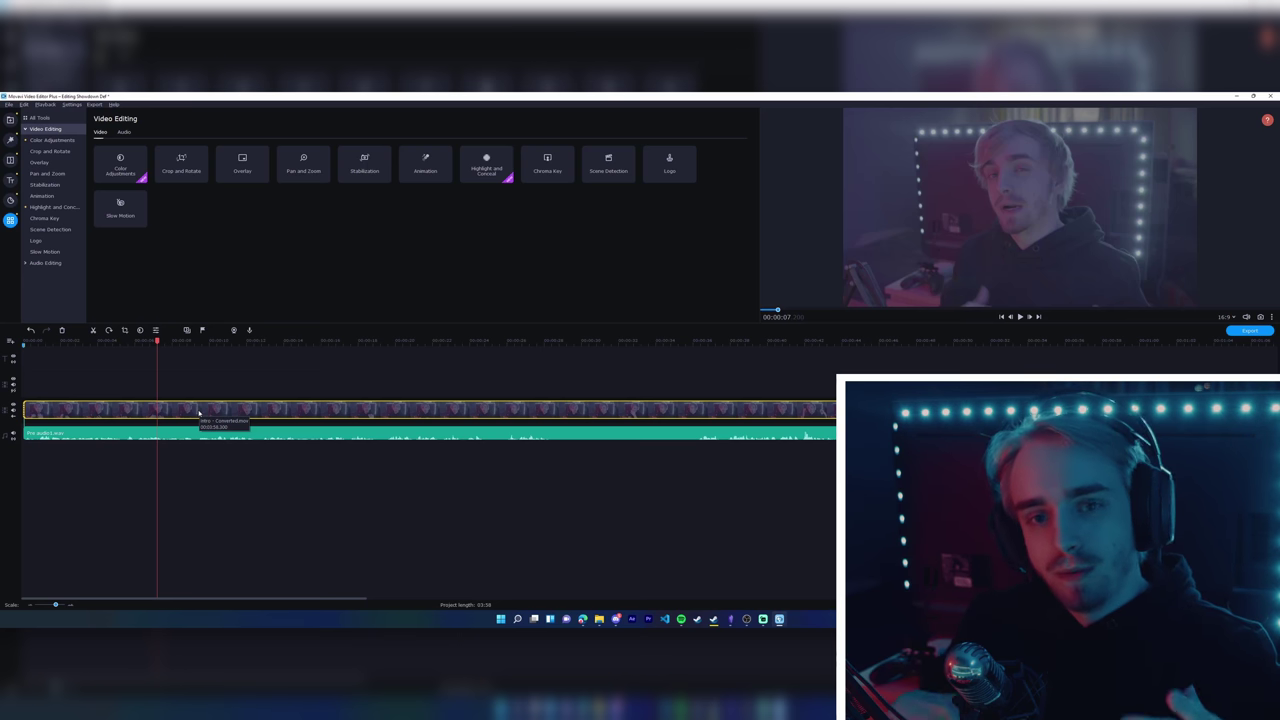
# Split the intro clip and its linked audio at about 12 seconds.
pyautogui.click(250, 345)
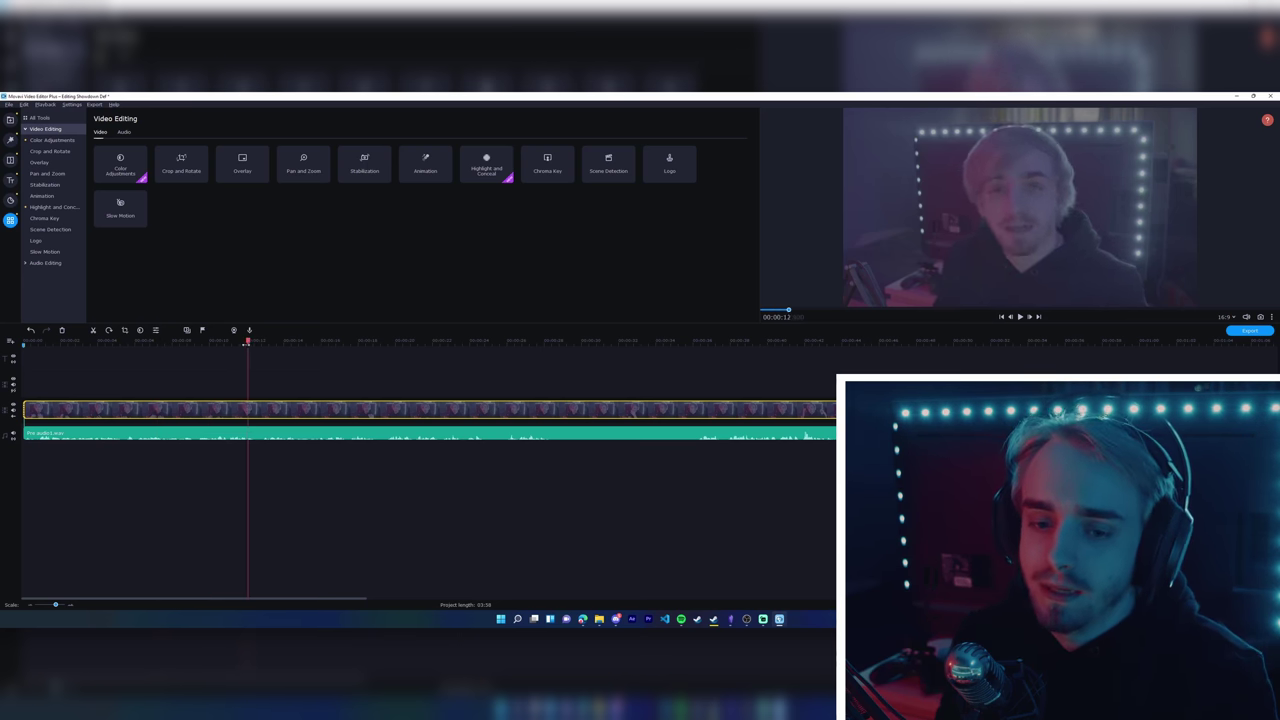
pyautogui.hotkey('ctrl', 'b')
pyautogui.rightClick(302, 418)
pyautogui.moveTo(330, 441)
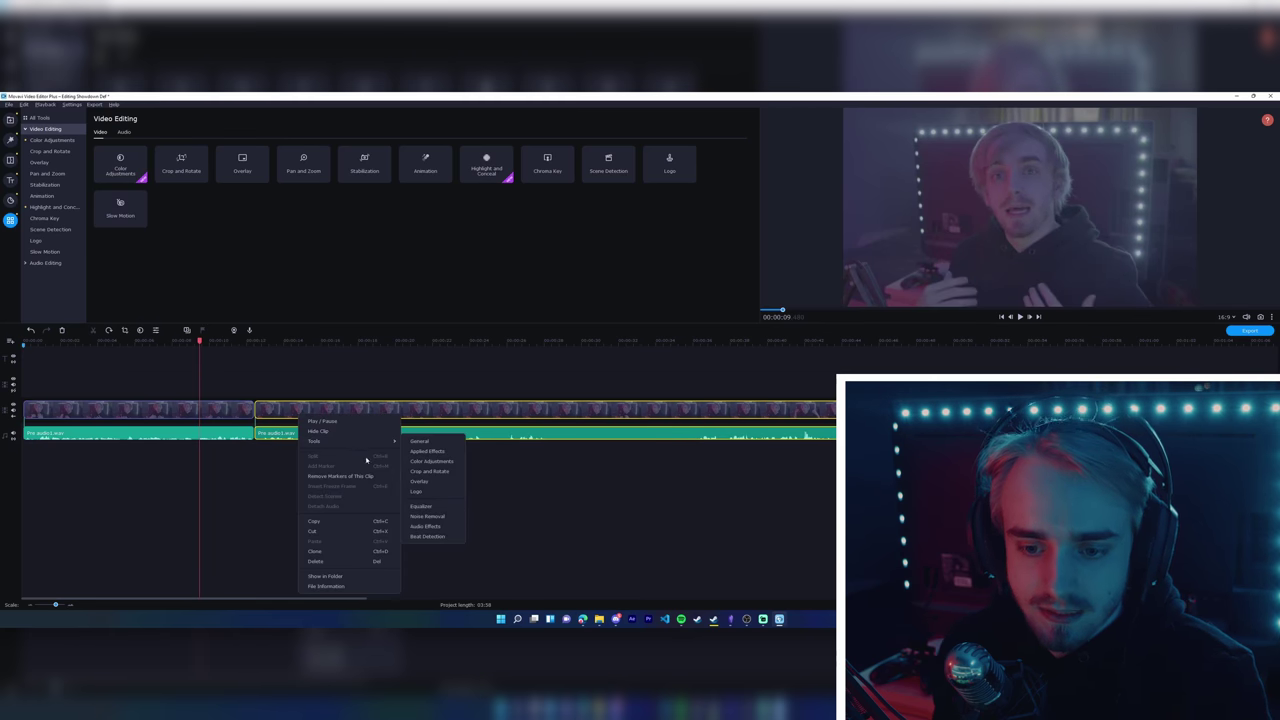
pyautogui.click(254, 486)
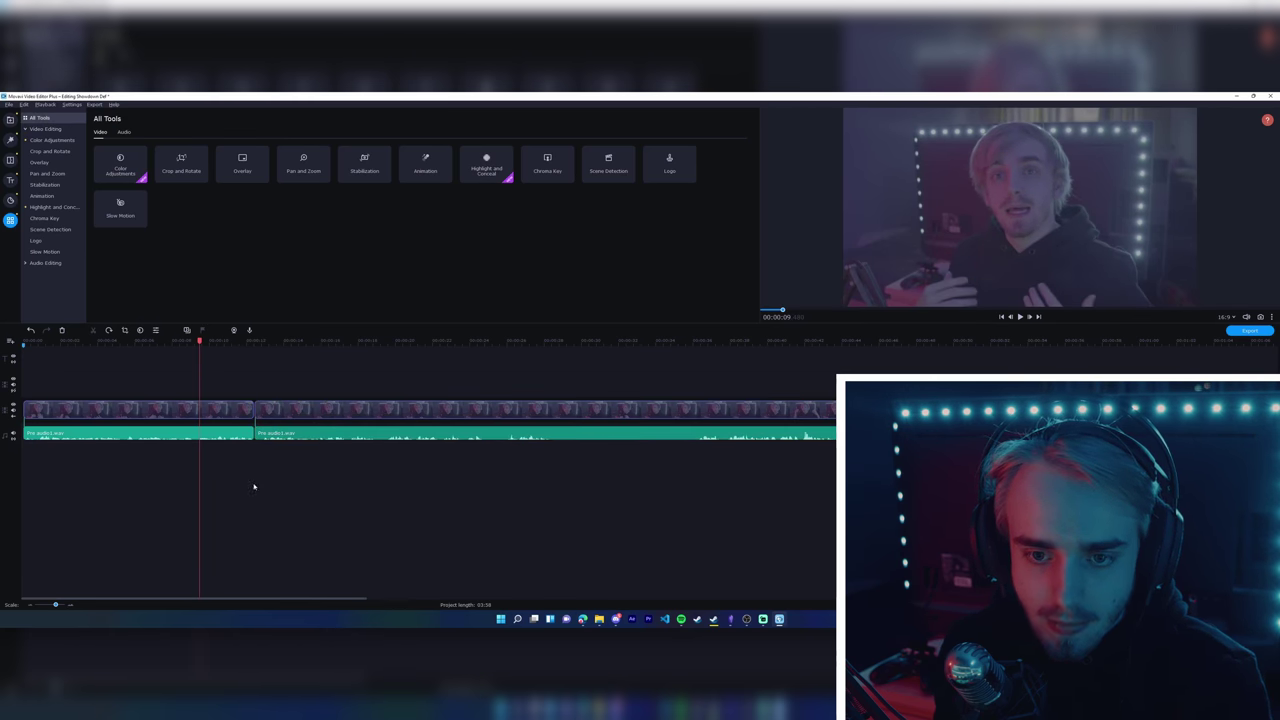
pyautogui.rightClick(192, 409)
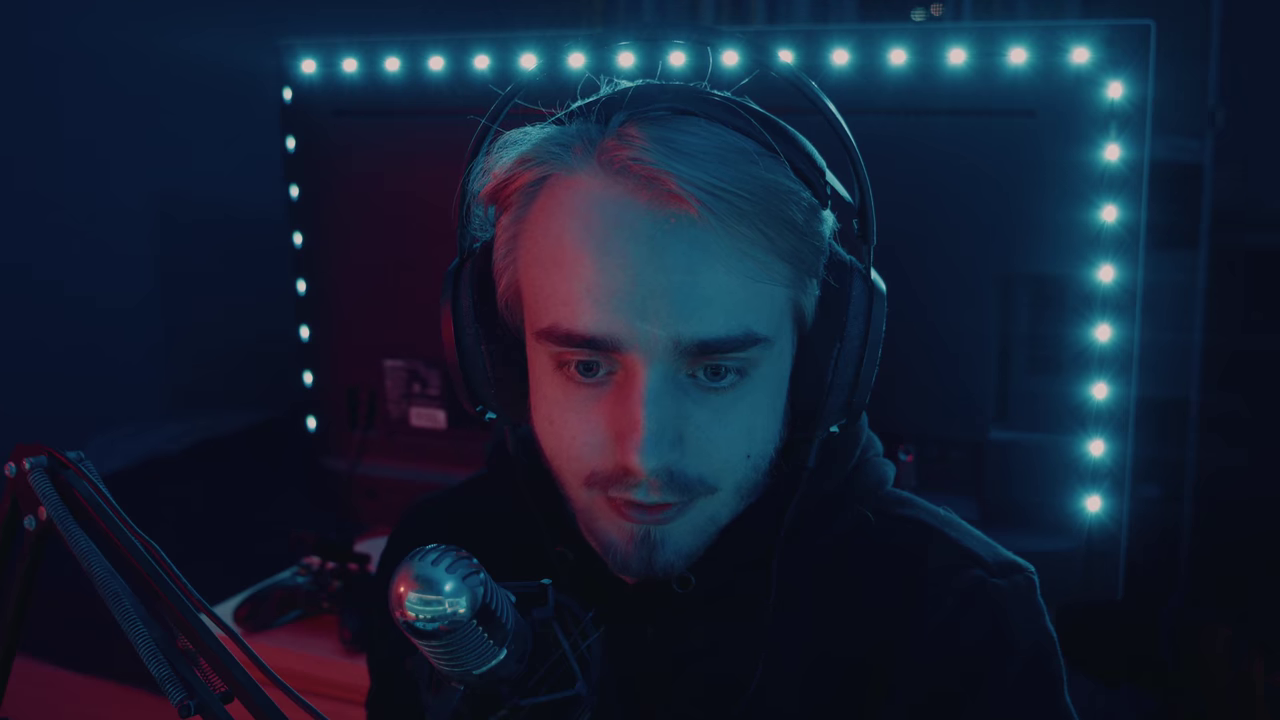
pyautogui.click(97, 368)
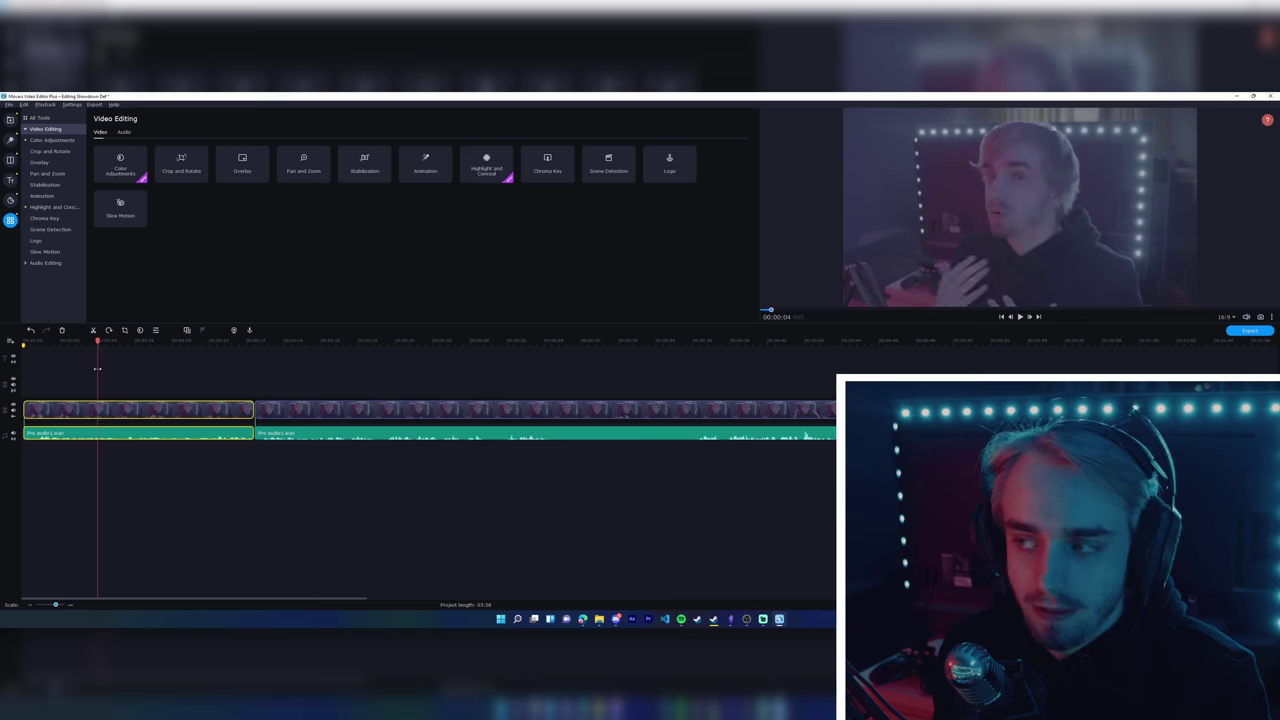
pyautogui.moveTo(97, 368); pyautogui.dragTo(286, 368)
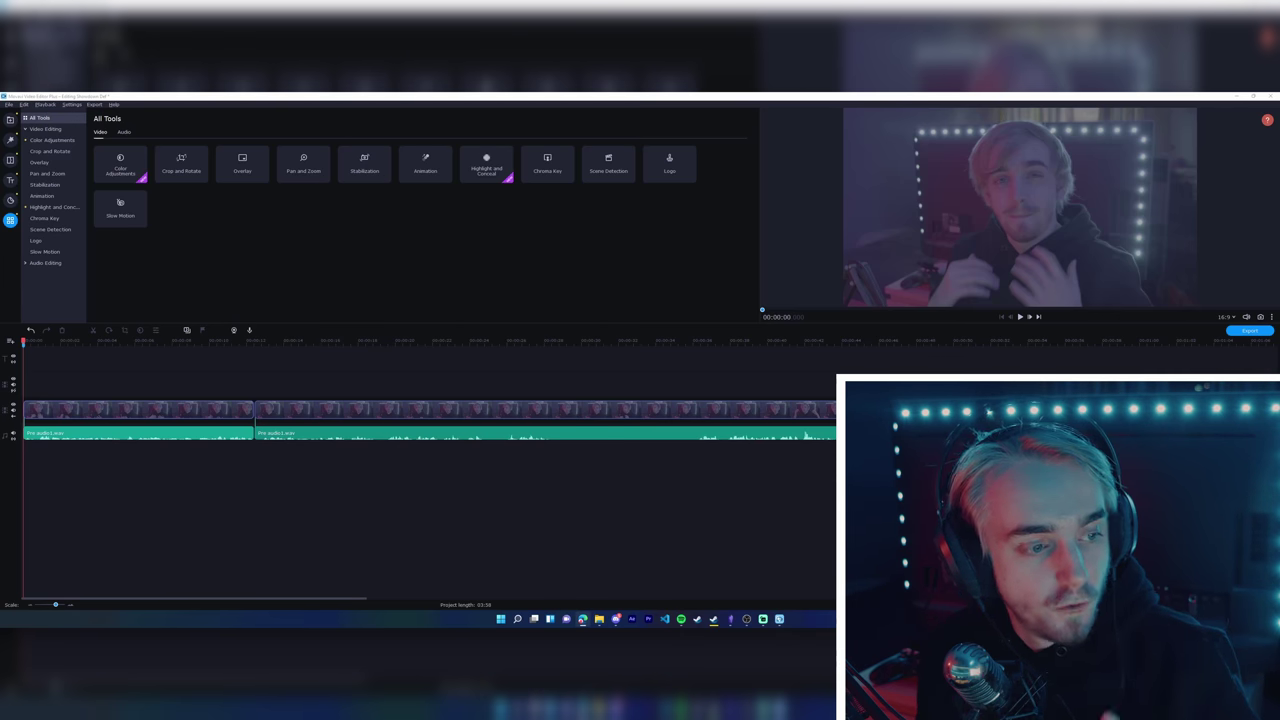
# Try the Auto Contrast and Auto Saturation color presets on the first segment of the intro clip.
pyautogui.click(194, 341)
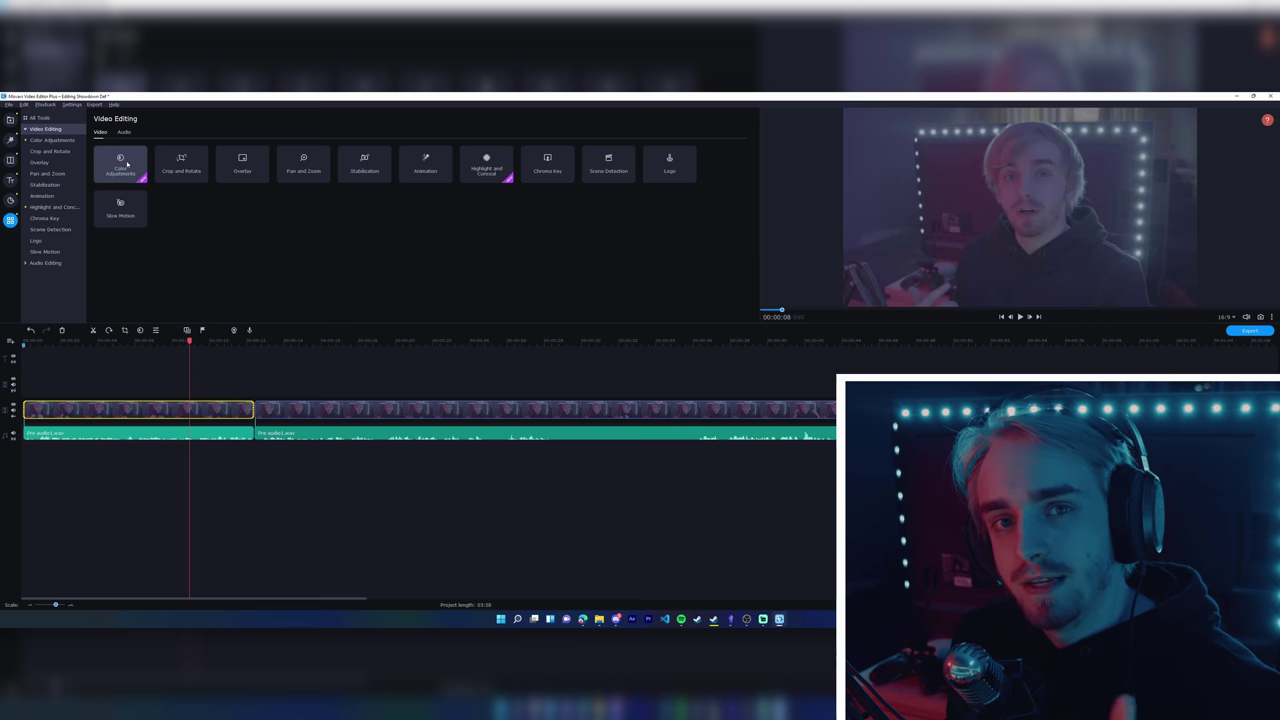
pyautogui.click(121, 163)
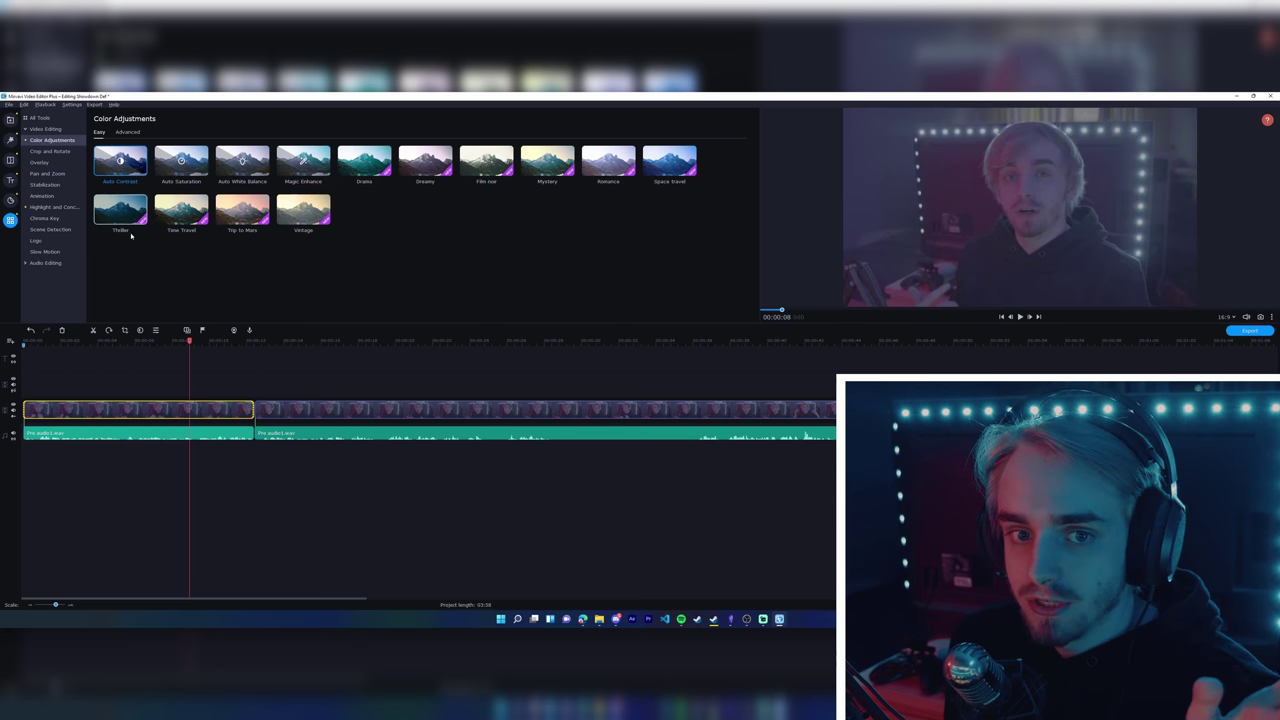
pyautogui.moveTo(120, 160); pyautogui.dragTo(130, 412)
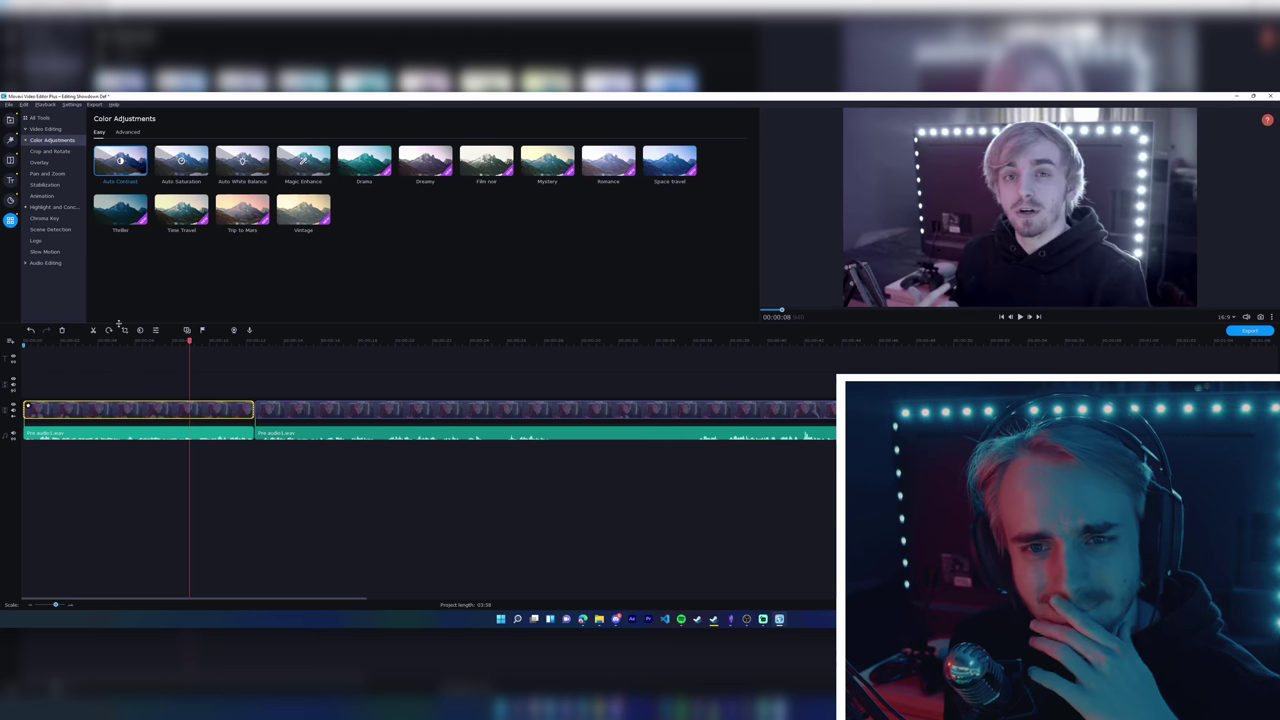
pyautogui.moveTo(181, 160); pyautogui.dragTo(170, 413)
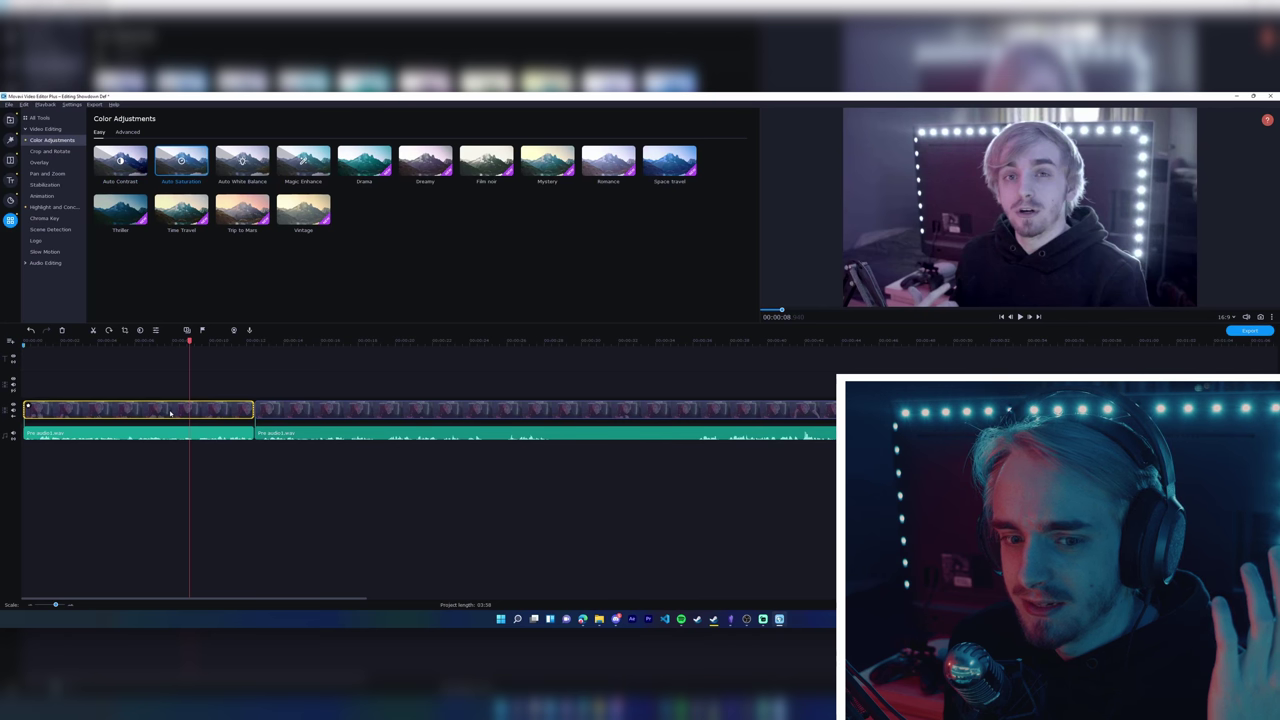
pyautogui.moveTo(172, 162); pyautogui.dragTo(162, 411)
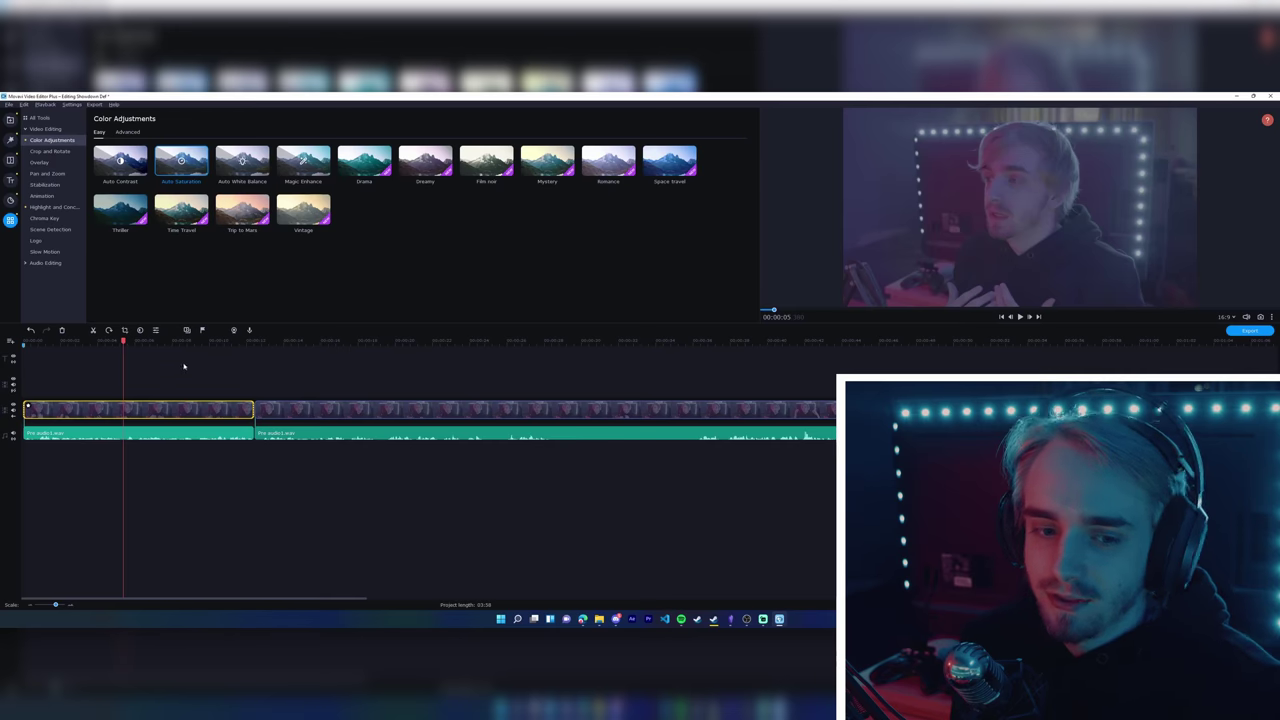
# Color-correct the first intro segment manually with saturation about 1.71, contrast about 49 and brightness about 17.
pyautogui.click(127, 131)
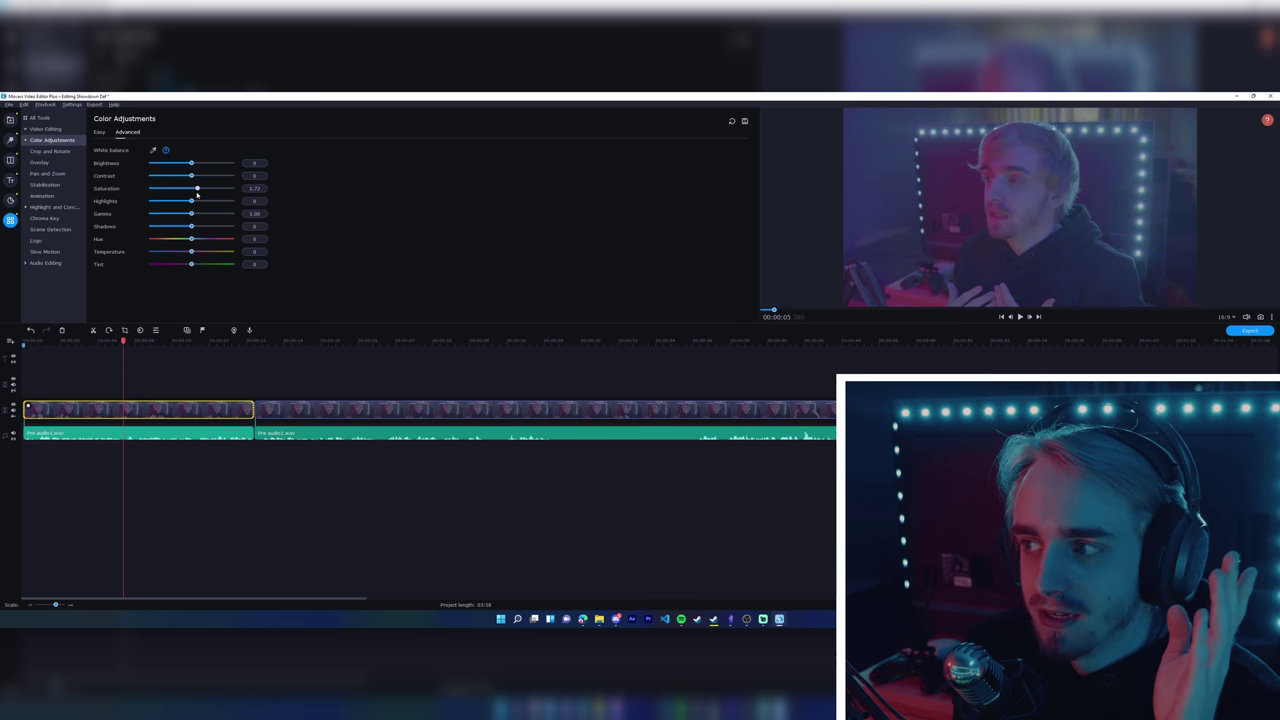
pyautogui.moveTo(191, 176); pyautogui.dragTo(209, 176)
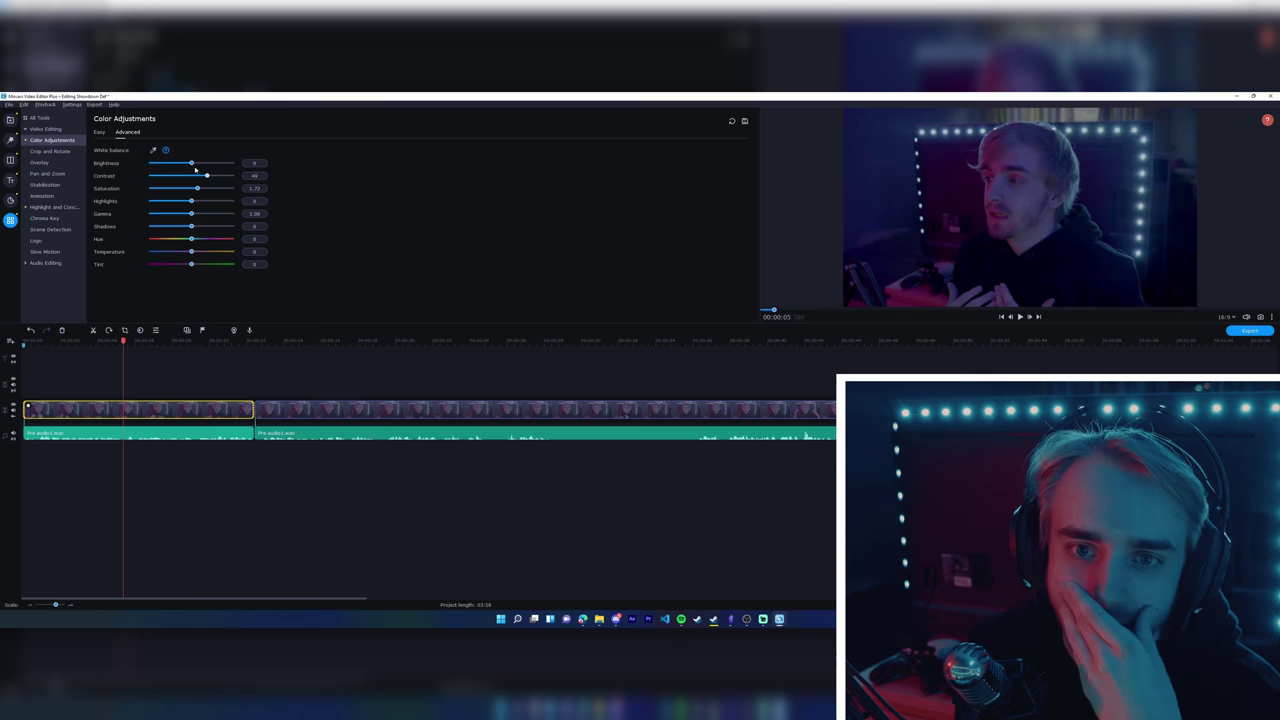
pyautogui.moveTo(196, 164); pyautogui.dragTo(193, 164)
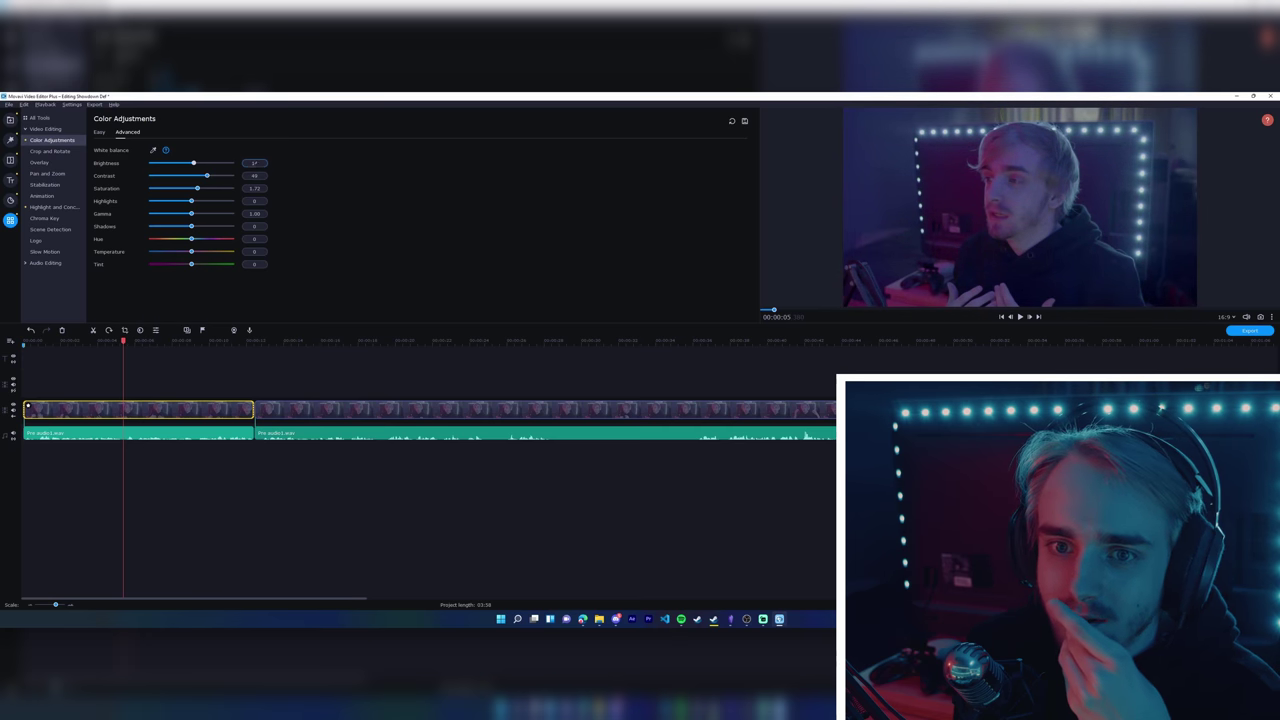
# Set the brightness to 0 and remove the manual color adjustments from the first intro segment's applied effects.
pyautogui.write('0')
pyautogui.press('Return')
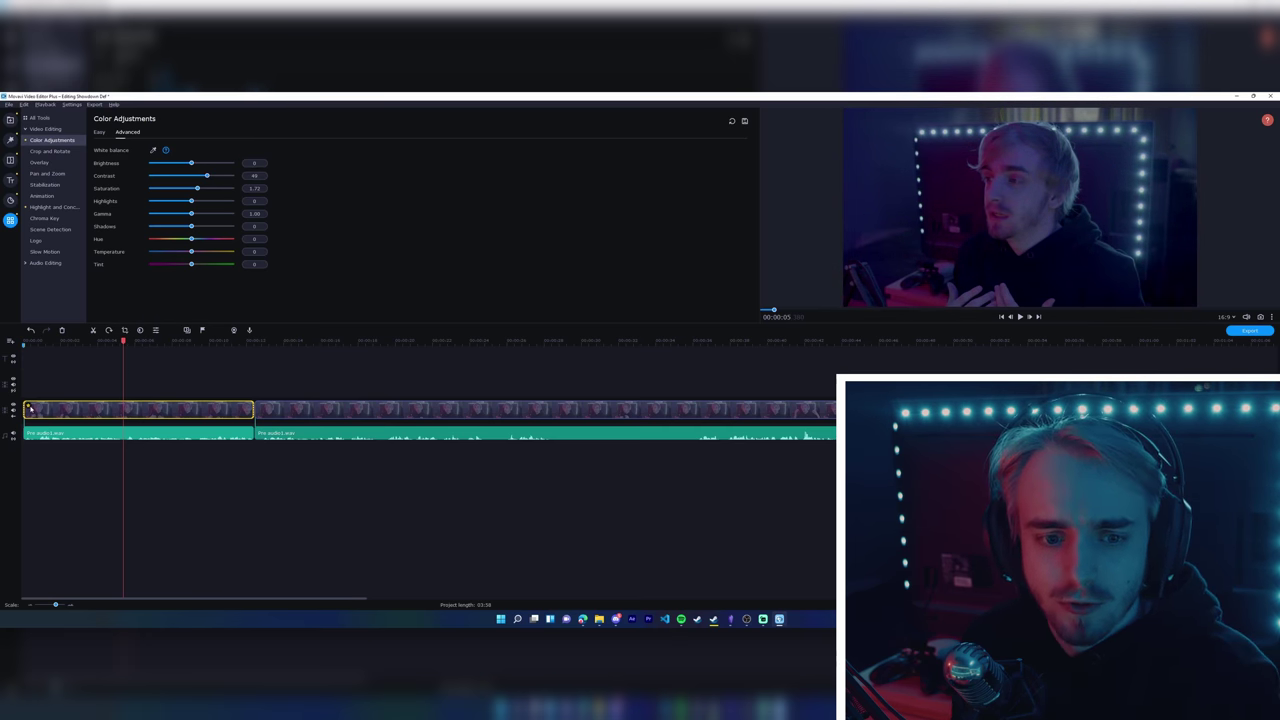
pyautogui.click(28, 407)
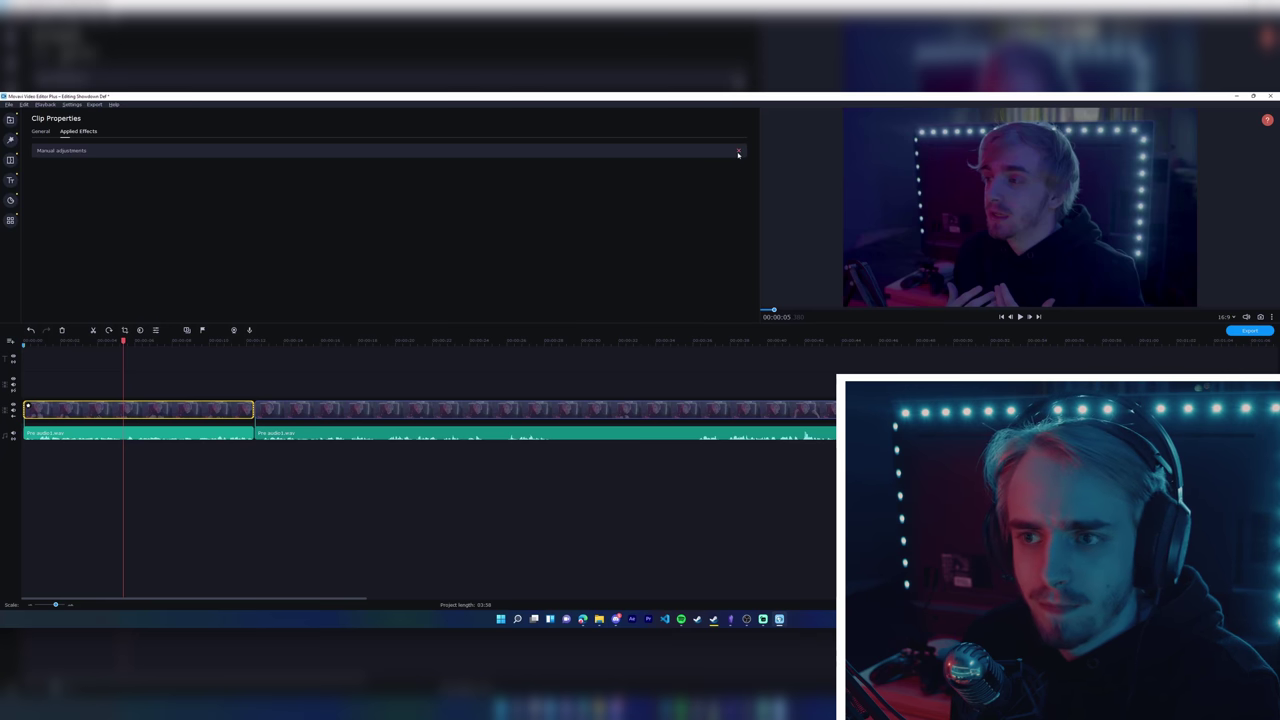
pyautogui.click(738, 152)
# Apply the Mystery color preset to the first intro segment and preview it around 3 seconds.
pyautogui.click(10, 220)
pyautogui.moveTo(547, 160); pyautogui.dragTo(182, 410)
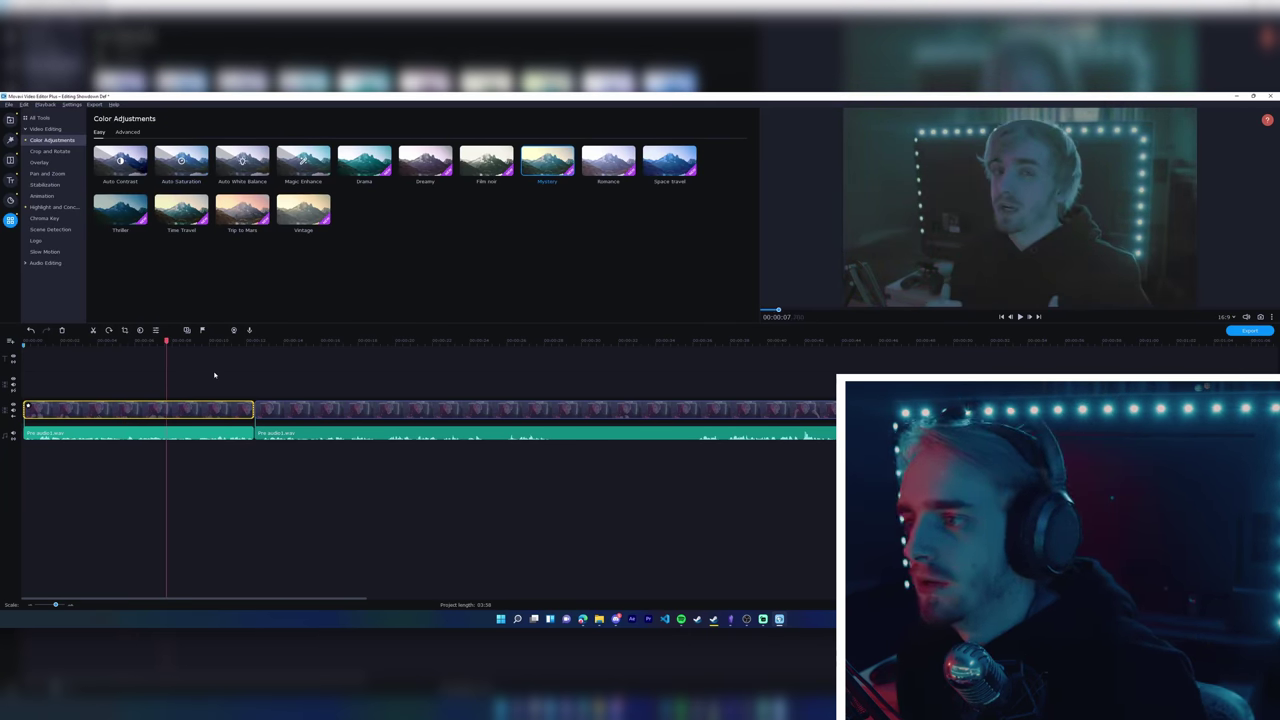
pyautogui.moveTo(142, 344); pyautogui.dragTo(81, 342)
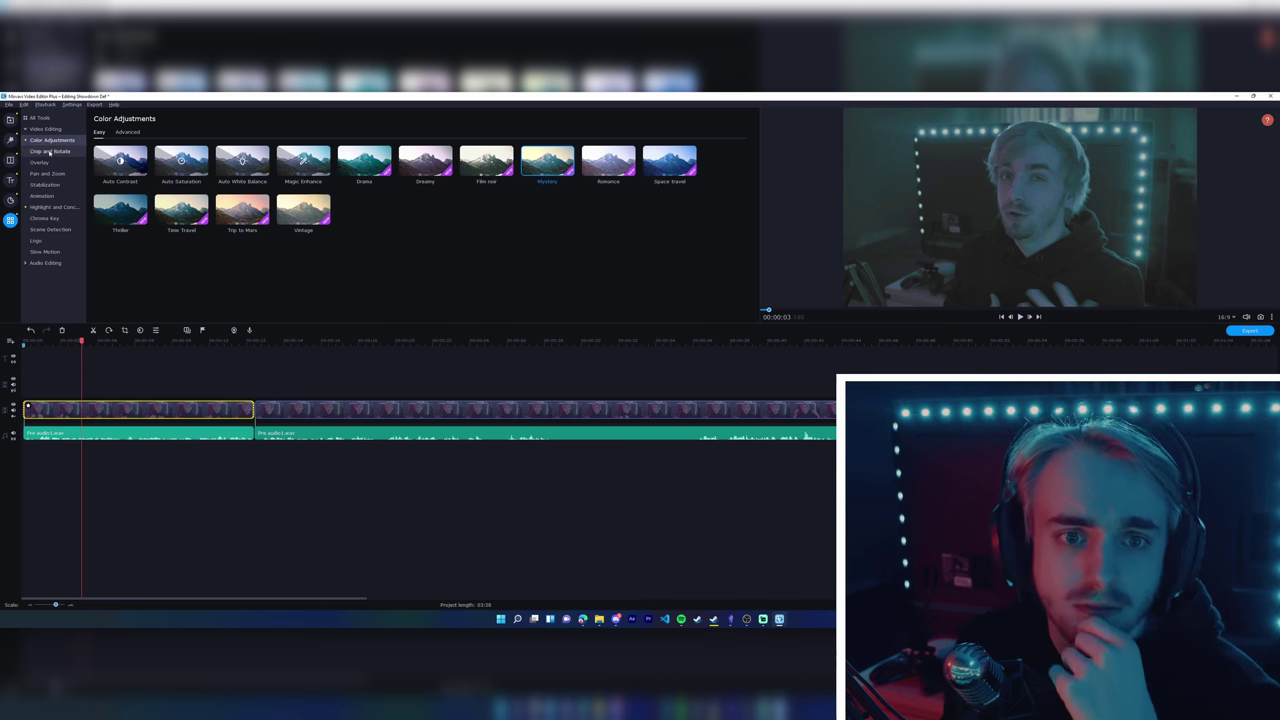
# Look through the title and transition libraries for effects to use on the intro.
pyautogui.click(127, 131)
pyautogui.rightClick(108, 412)
pyautogui.moveTo(180, 439)
pyautogui.click(372, 474)
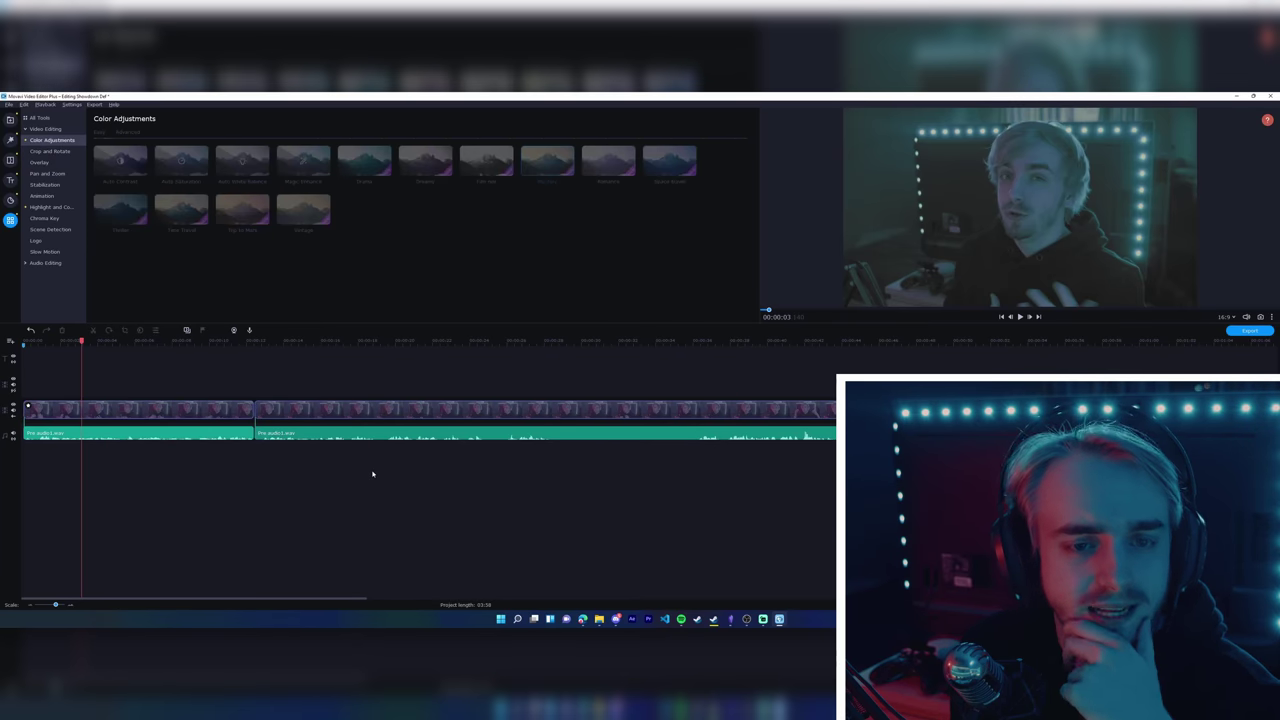
pyautogui.click(10, 199)
pyautogui.click(10, 180)
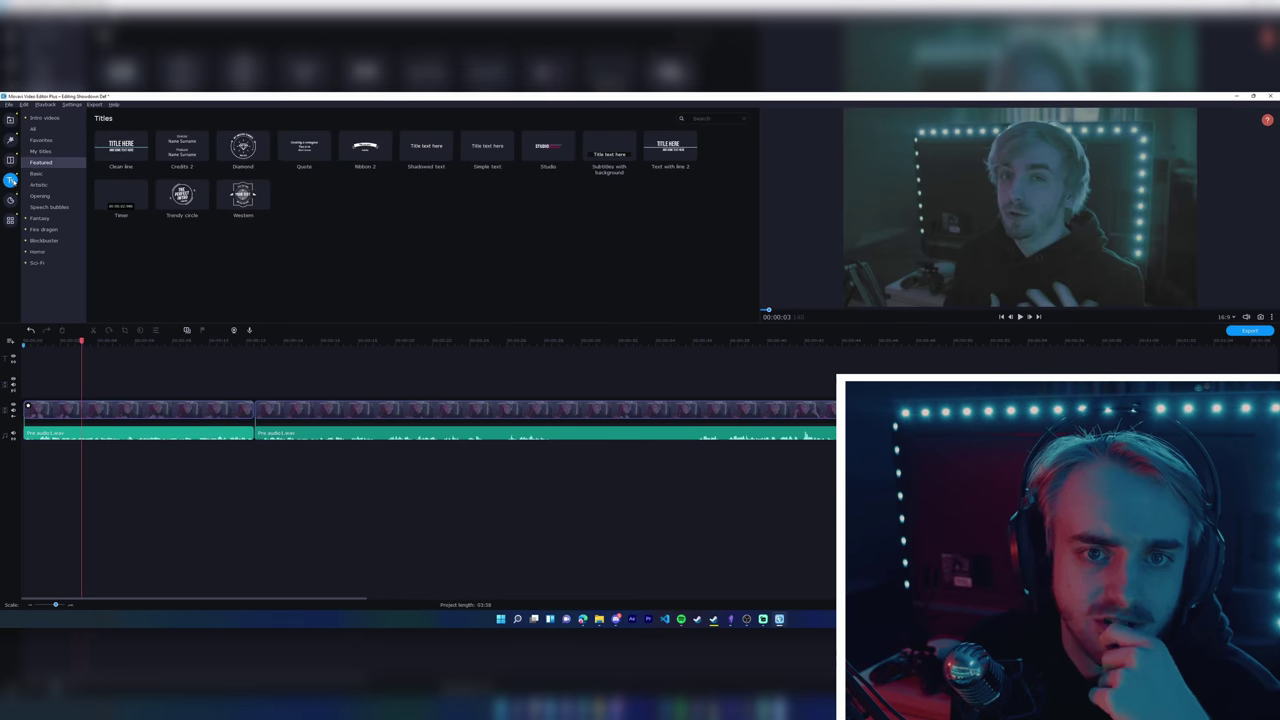
pyautogui.click(10, 160)
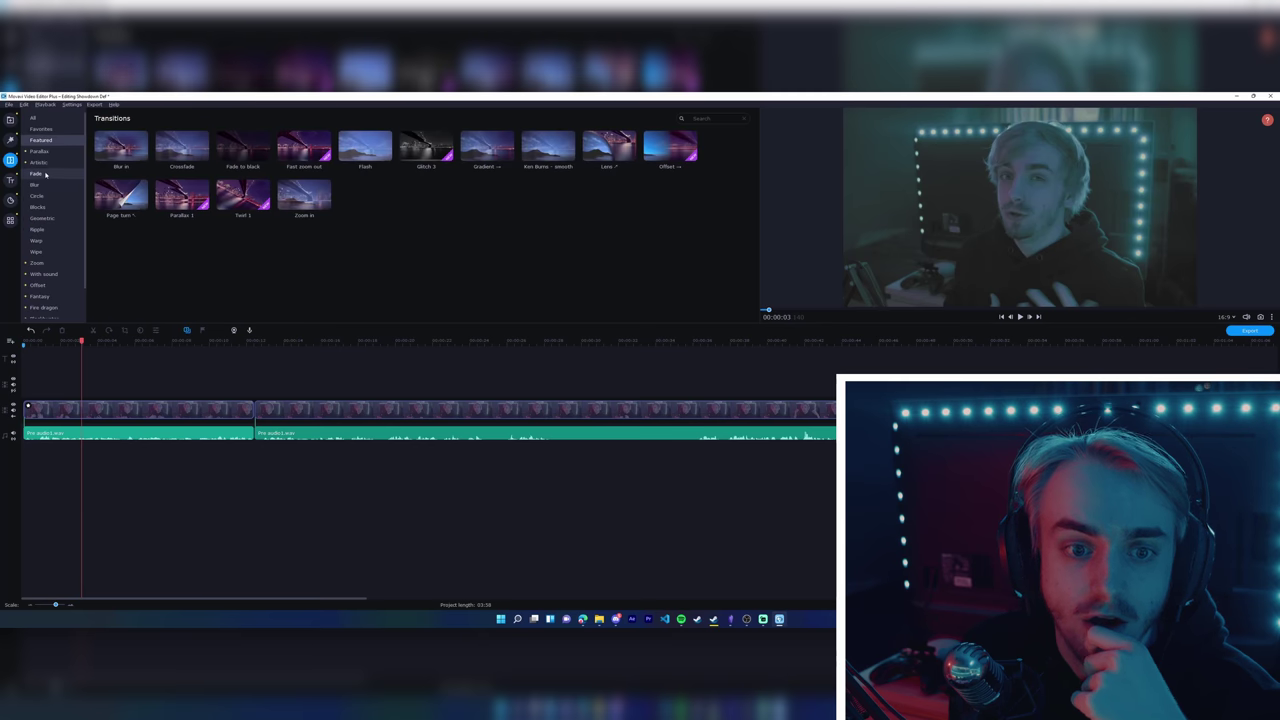
# Try the autumn leaves filter from the flying objects on the first intro segment and preview it in playback.
pyautogui.click(10, 139)
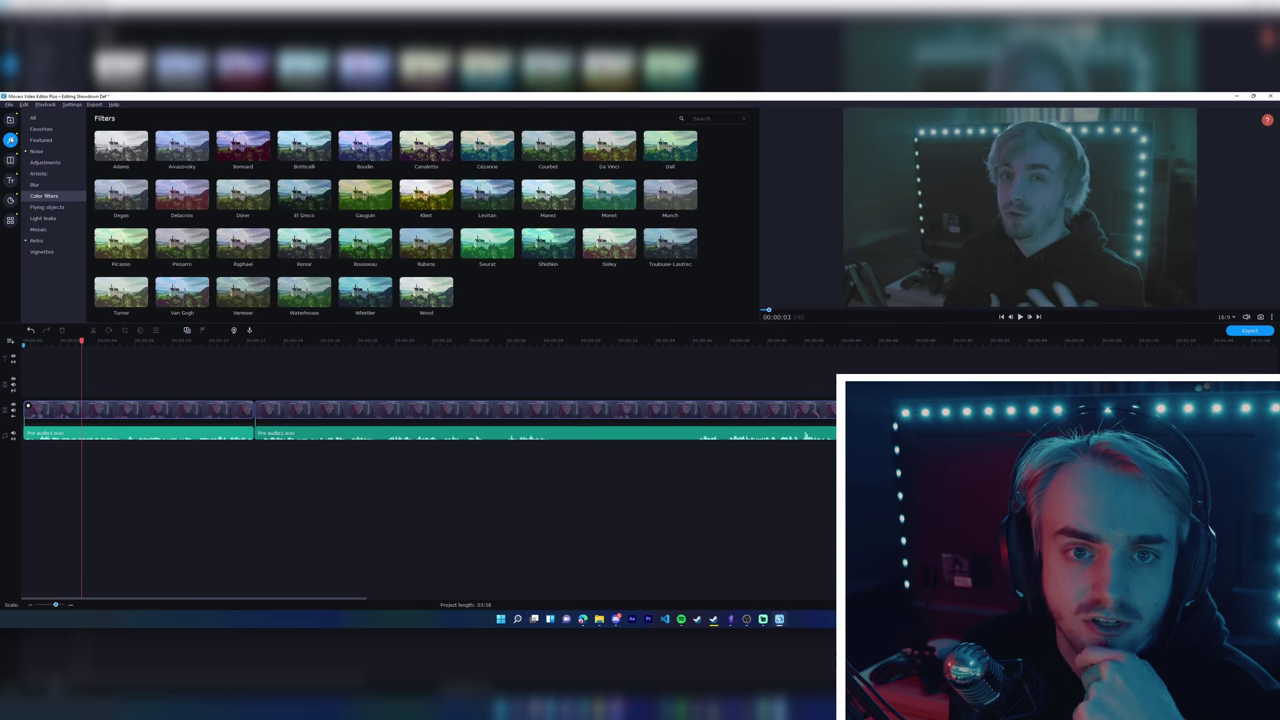
pyautogui.click(45, 207)
pyautogui.click(42, 218)
pyautogui.click(45, 207)
pyautogui.moveTo(121, 147); pyautogui.dragTo(118, 412)
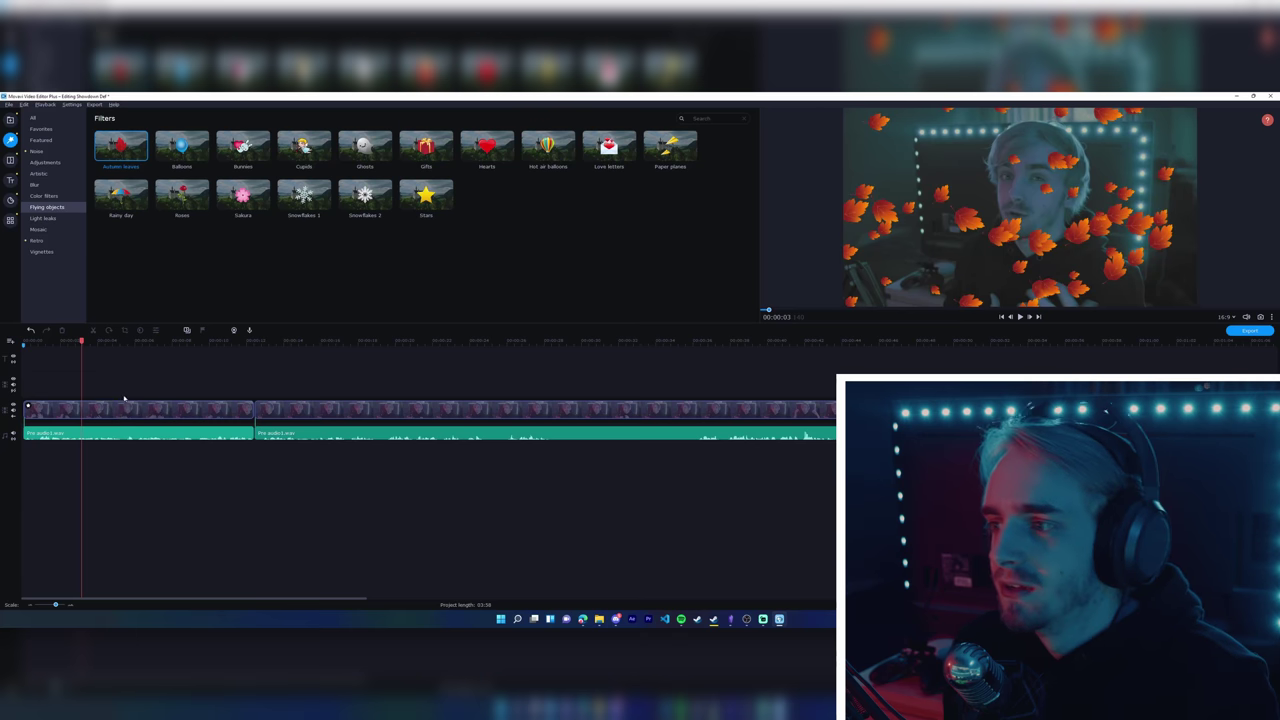
pyautogui.press('space')
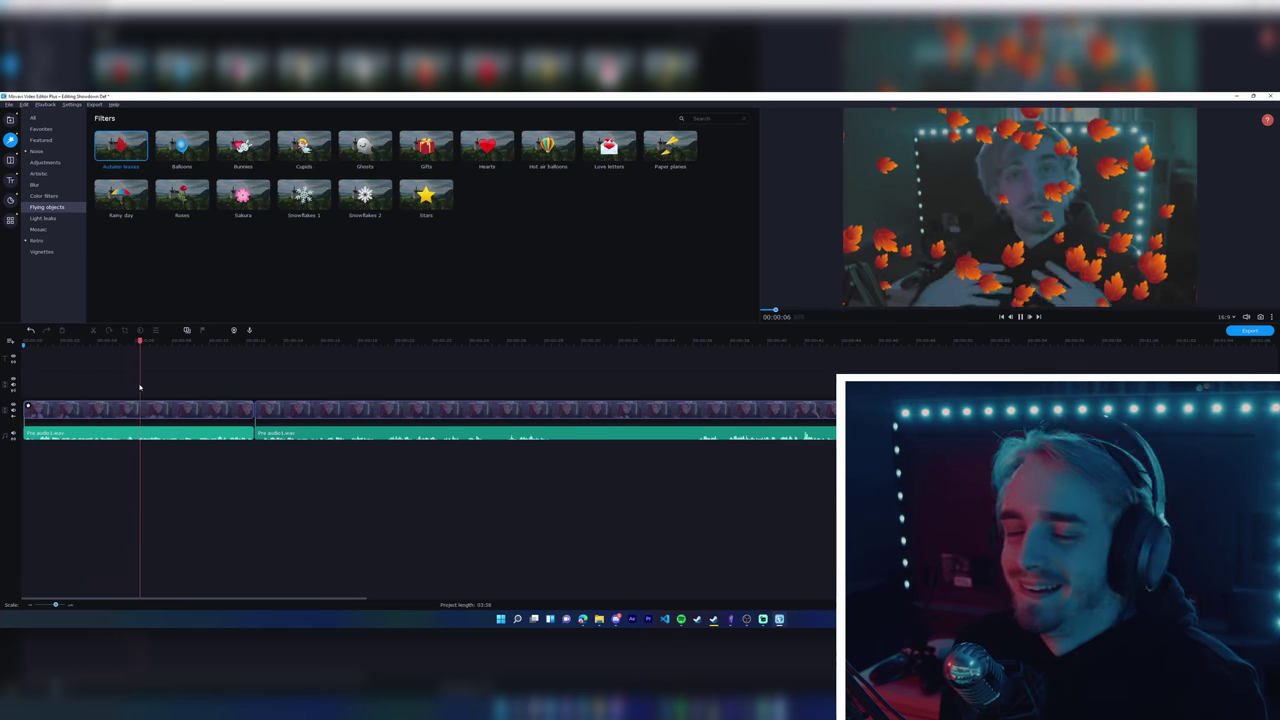
pyautogui.press('space')
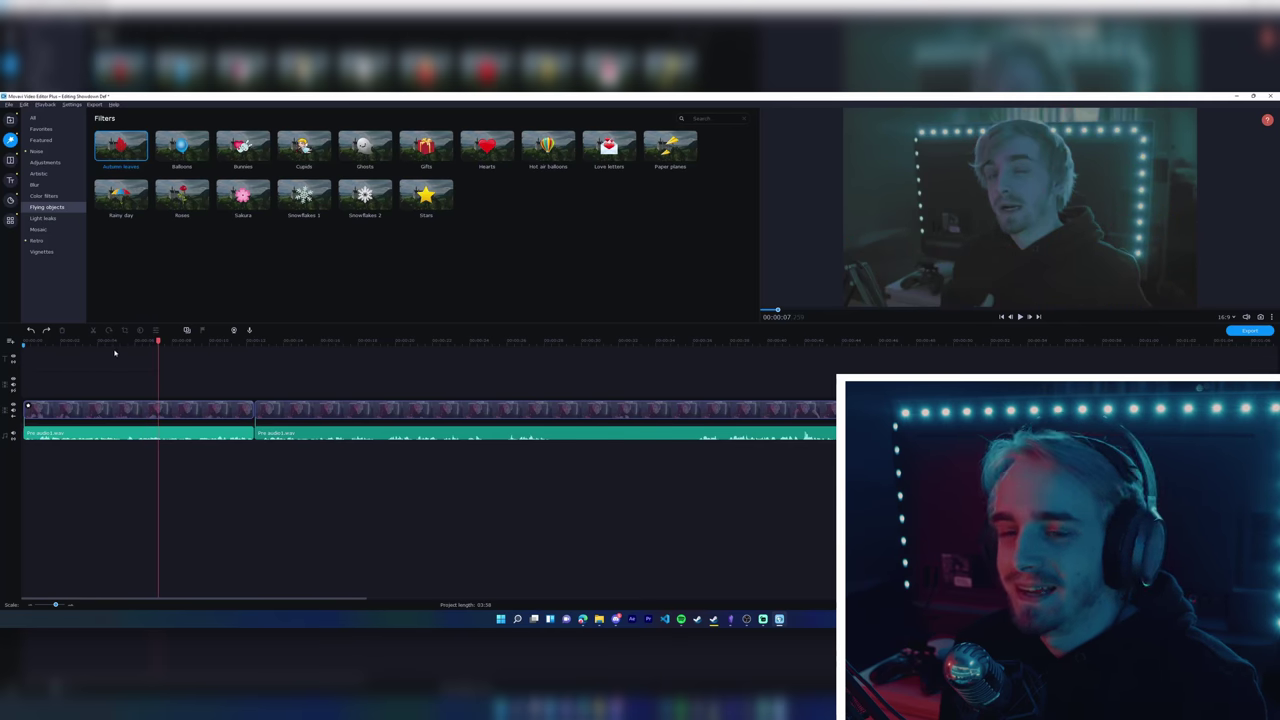
# Try the Blur - intense filter on the first intro segment, play it back briefly and undo it.
pyautogui.click(32, 186)
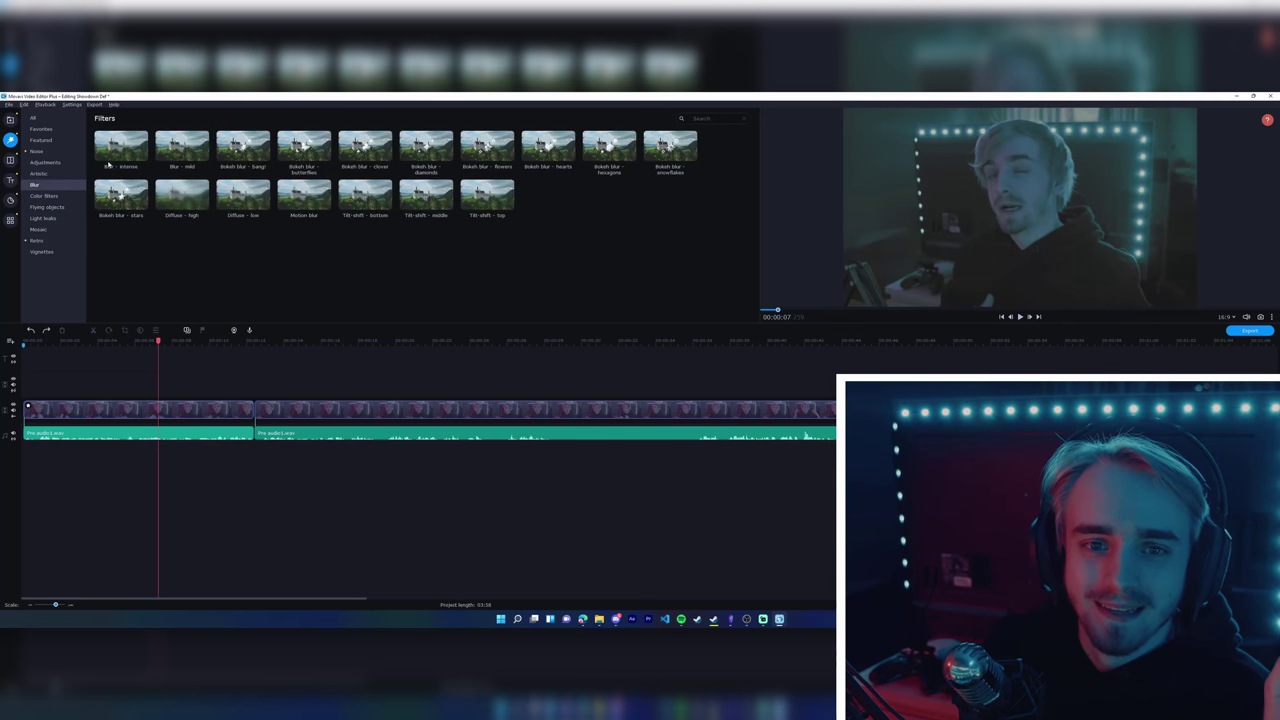
pyautogui.moveTo(108, 163); pyautogui.dragTo(133, 405)
pyautogui.press('space')
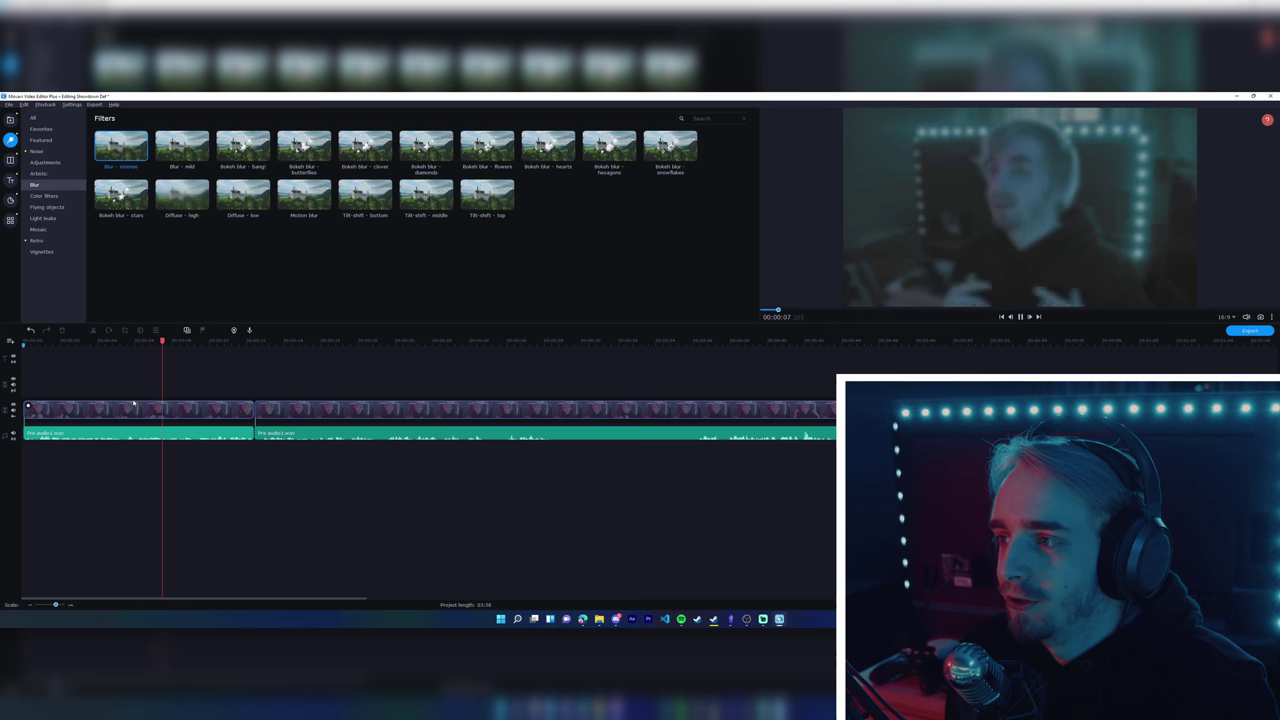
pyautogui.press('space')
pyautogui.hotkey('ctrl', 'z')
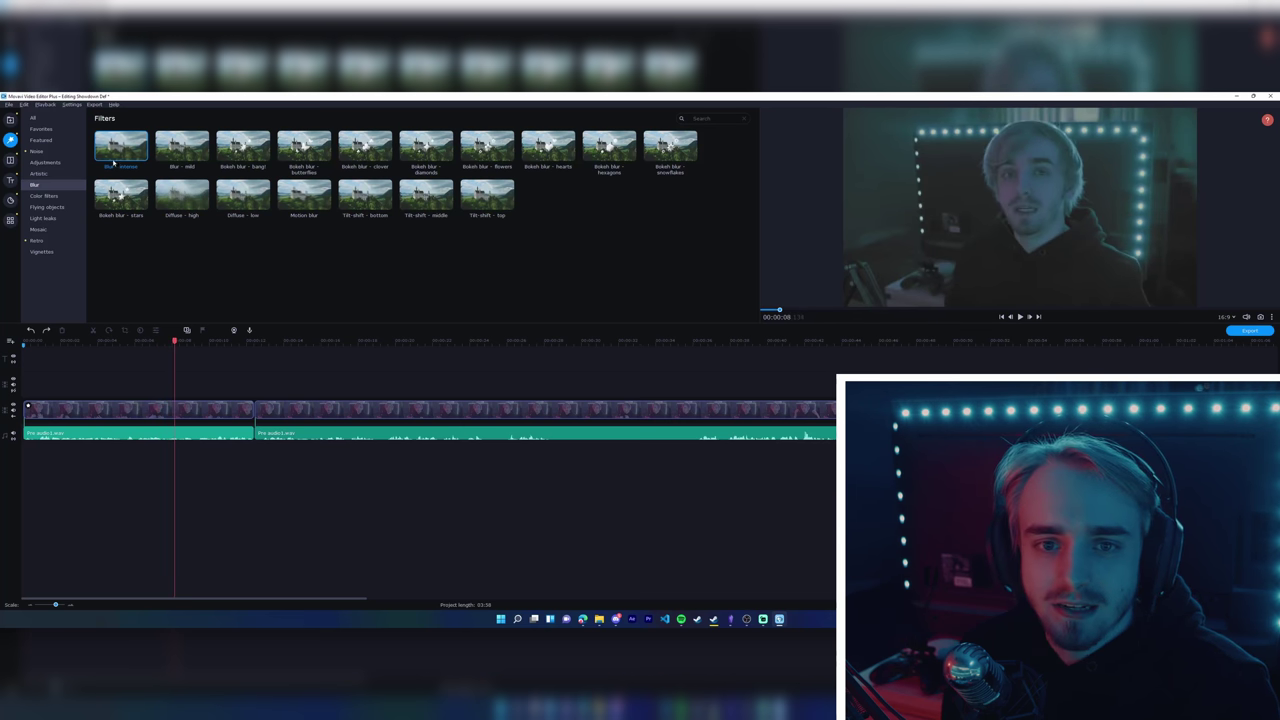
# Try the artistic Brush - sketch filter on the first intro segment, play it back and undo it.
pyautogui.click(40, 174)
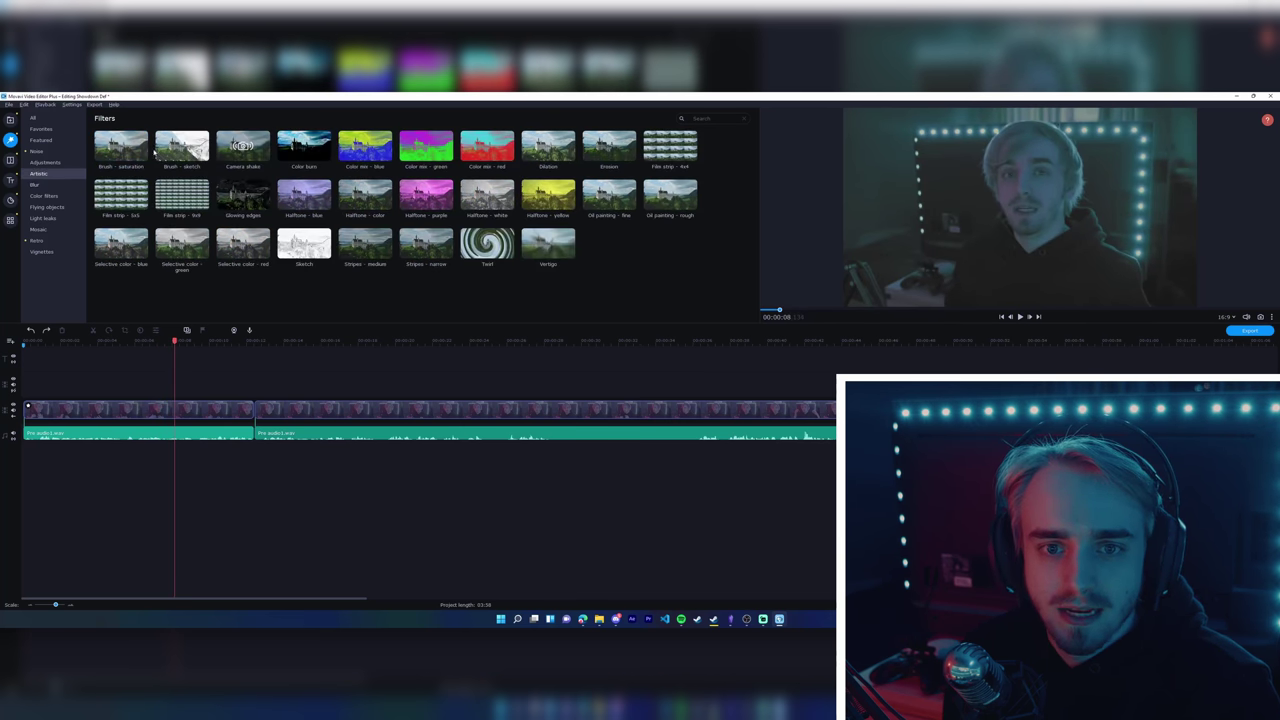
pyautogui.moveTo(183, 147)
pyautogui.mouseDown()
pyautogui.moveTo(180, 418)
pyautogui.moveTo(153, 410)
pyautogui.mouseUp()
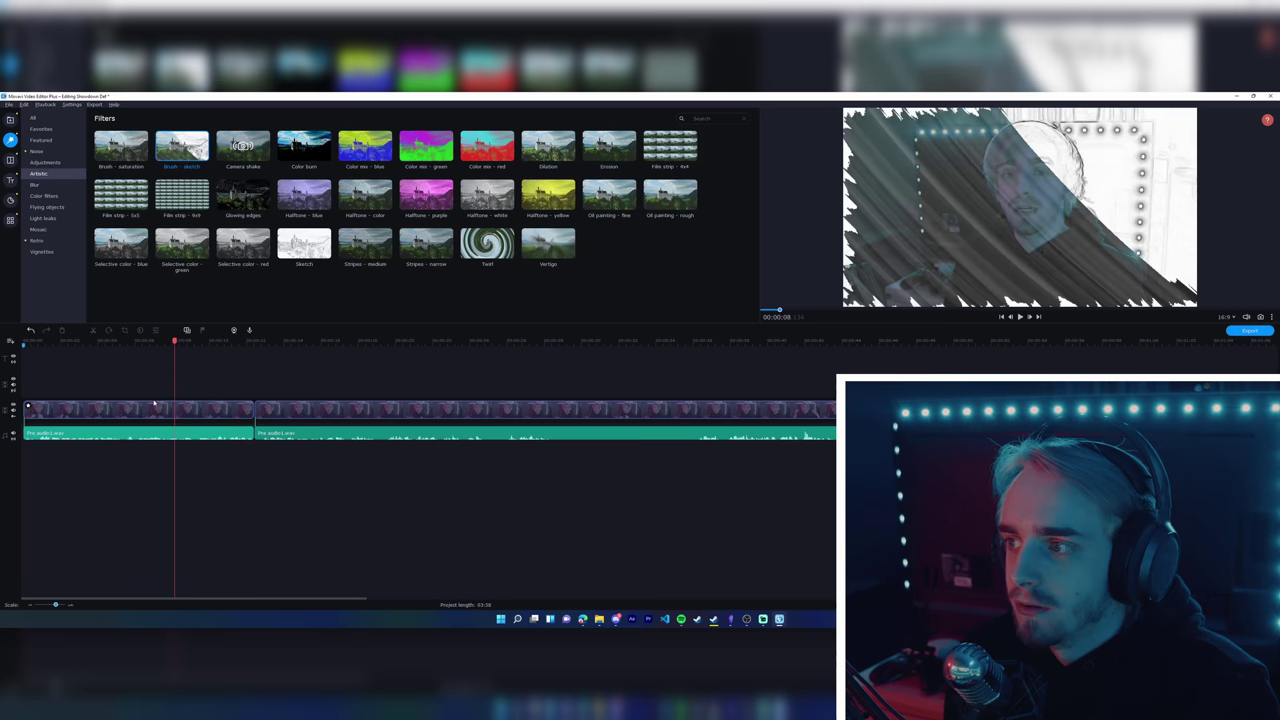
pyautogui.press('space')
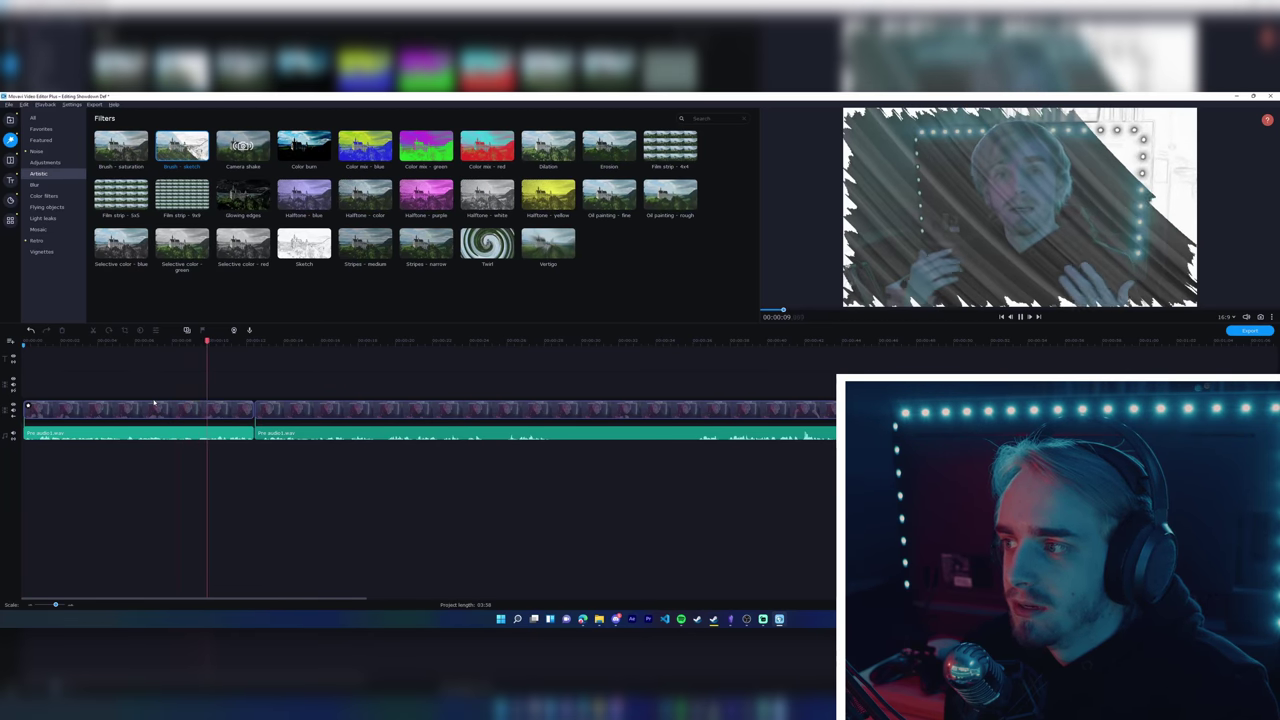
pyautogui.hotkey('ctrl', 'z')
# Try the Fish Eye - magnify filter on the first intro segment and preview it from about 5 seconds.
pyautogui.click(40, 162)
pyautogui.moveTo(121, 146); pyautogui.dragTo(77, 411)
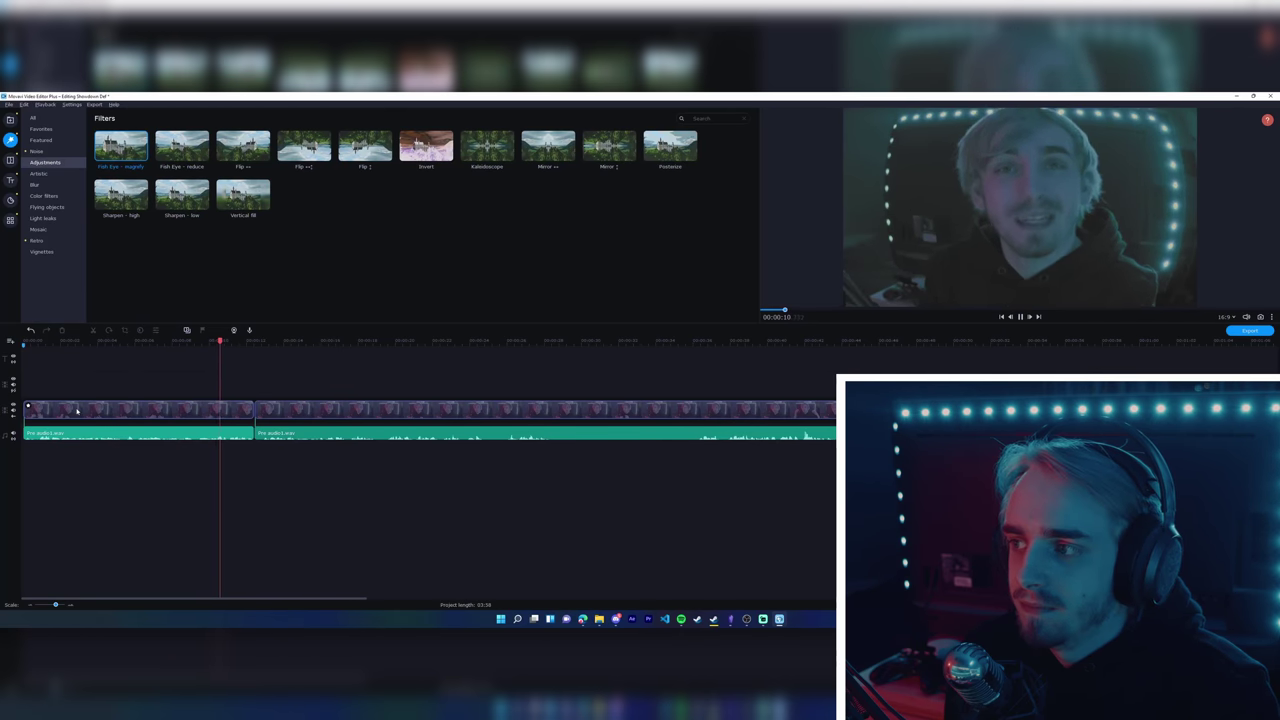
pyautogui.press('space')
pyautogui.click(127, 348)
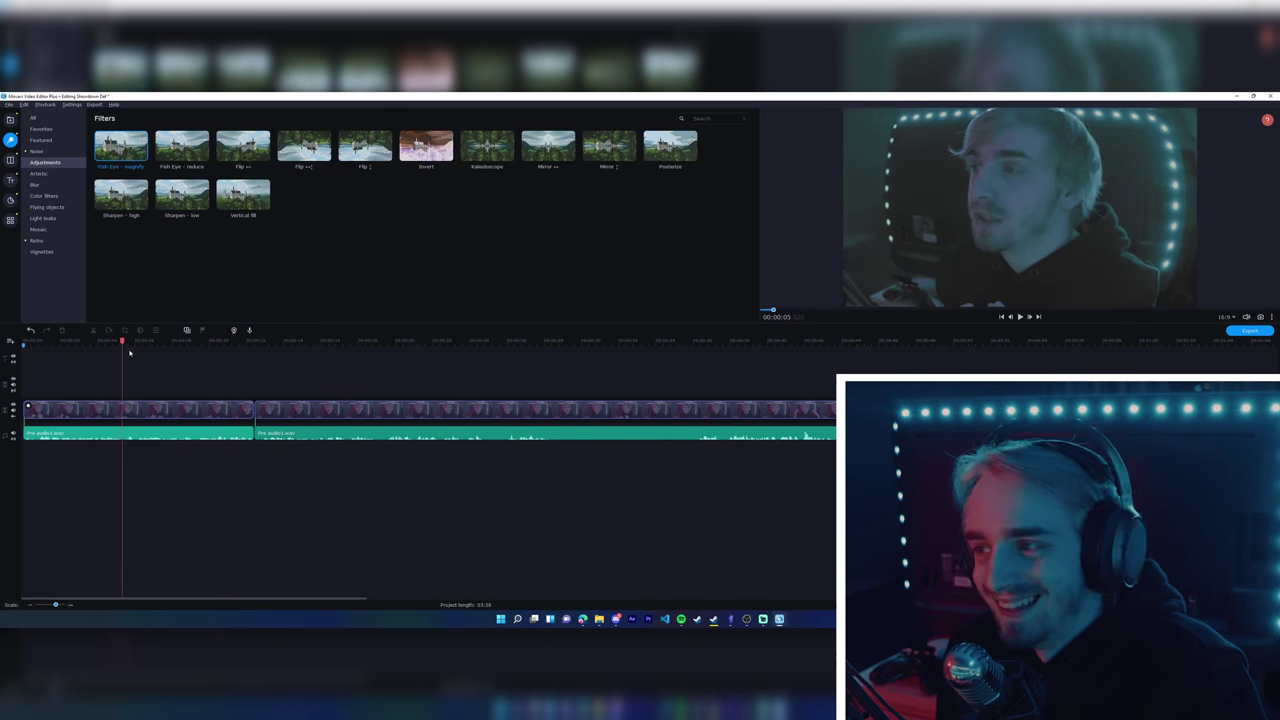
pyautogui.press('space')
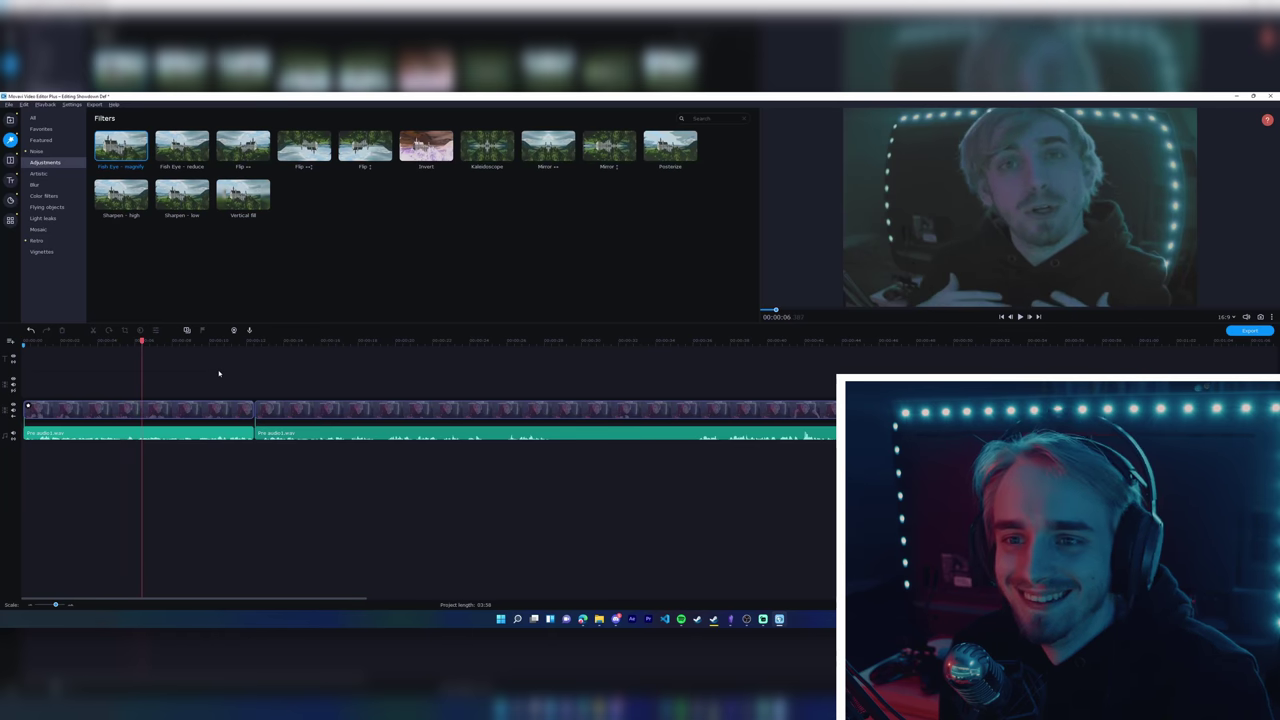
# Try the Invert and vertical Mirror filters on the first intro segment and inspect the Mirror filter among its applied effects.
pyautogui.moveTo(426, 146); pyautogui.dragTo(213, 412)
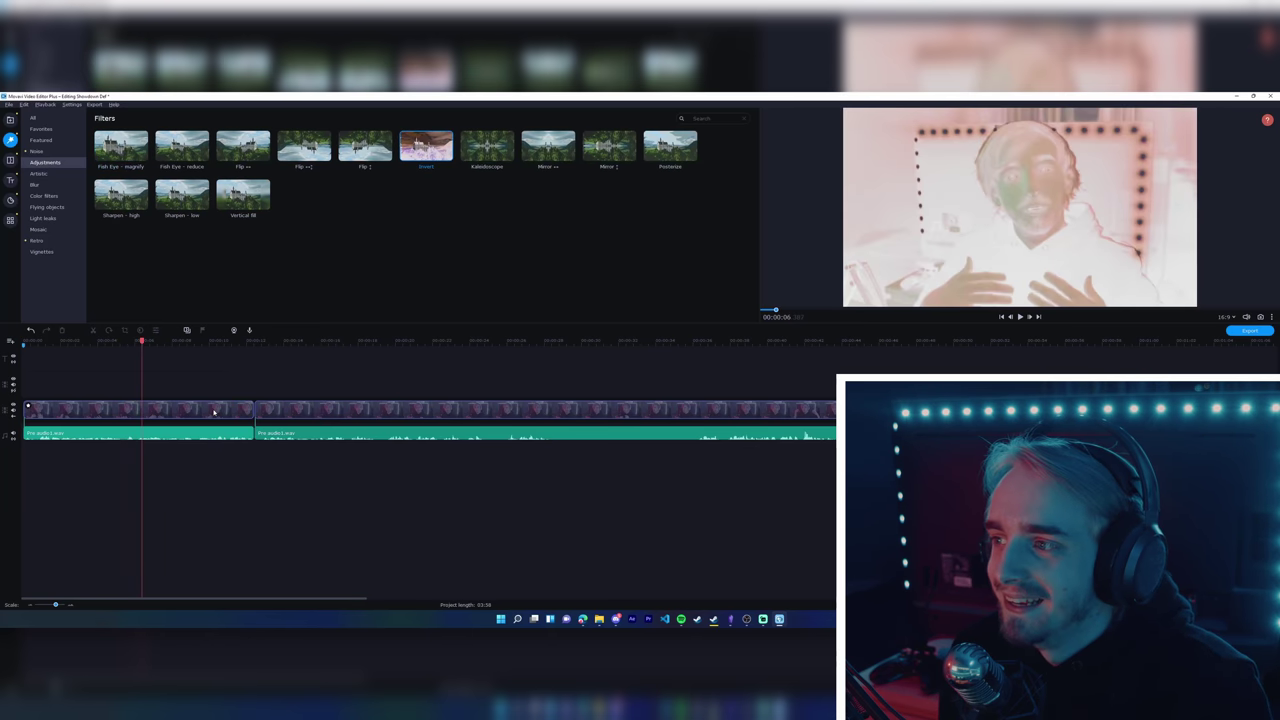
pyautogui.moveTo(609, 146); pyautogui.dragTo(209, 412)
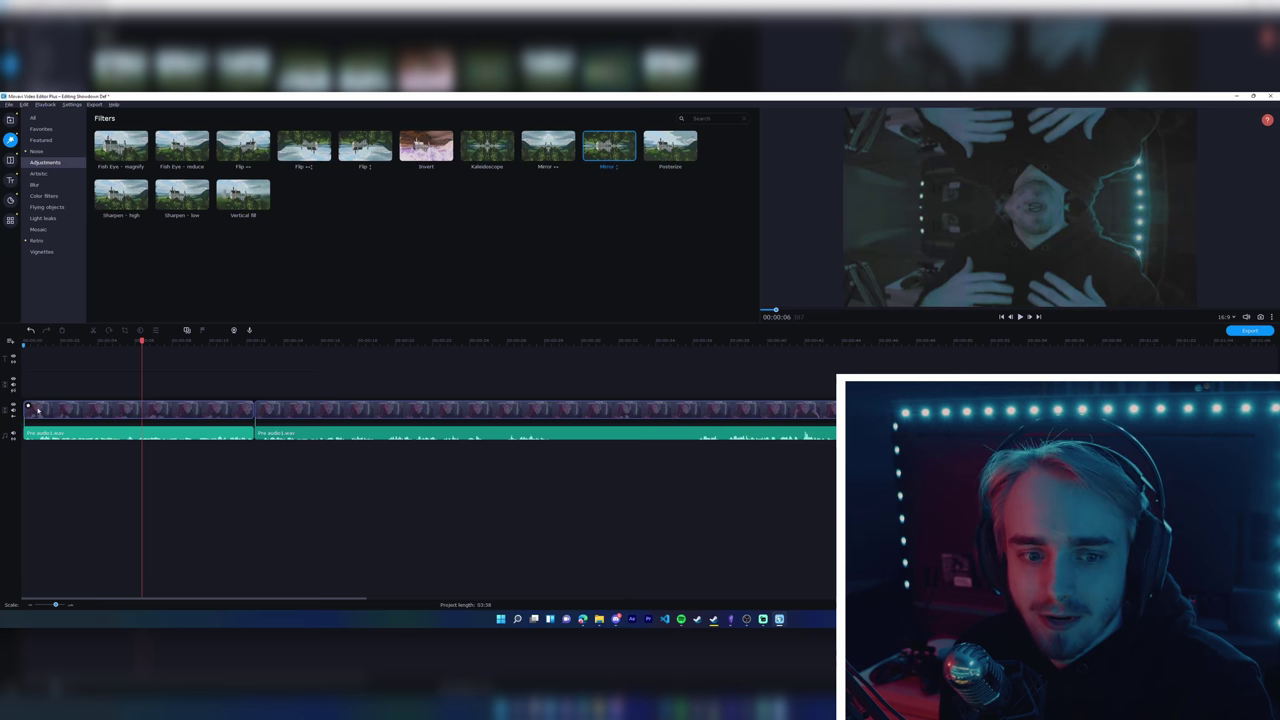
pyautogui.click(39, 410)
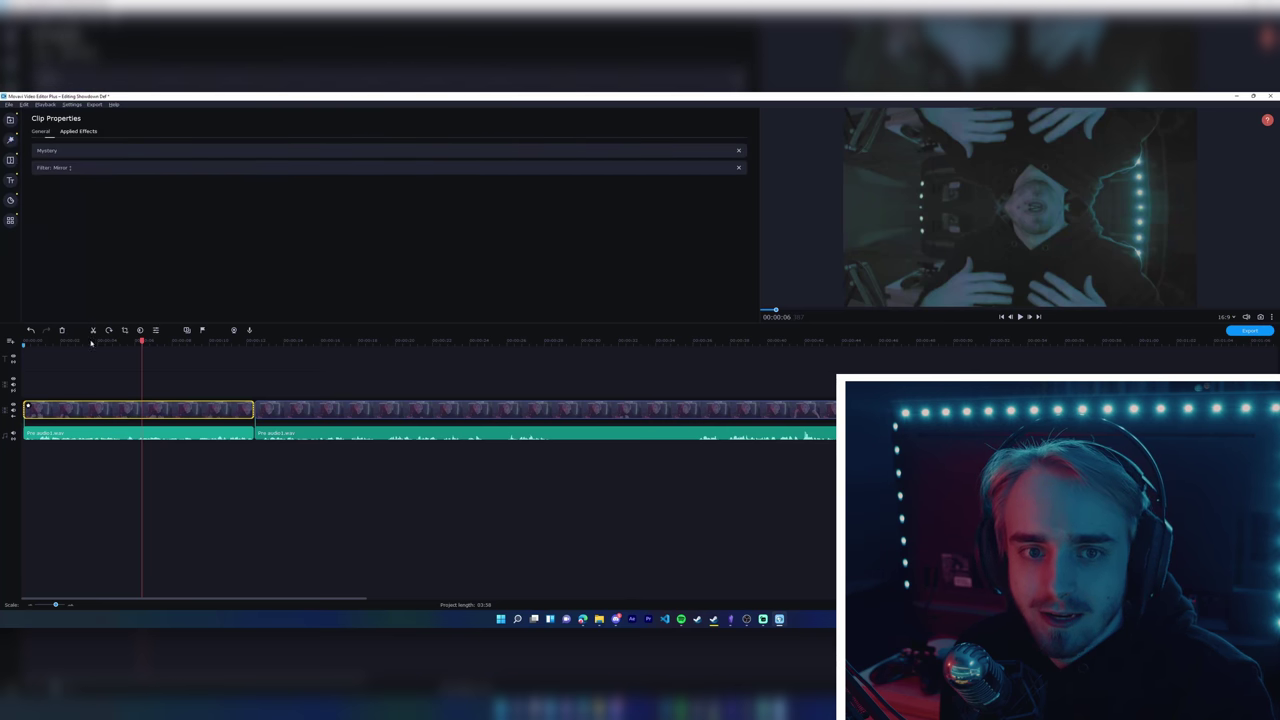
pyautogui.click(54, 169)
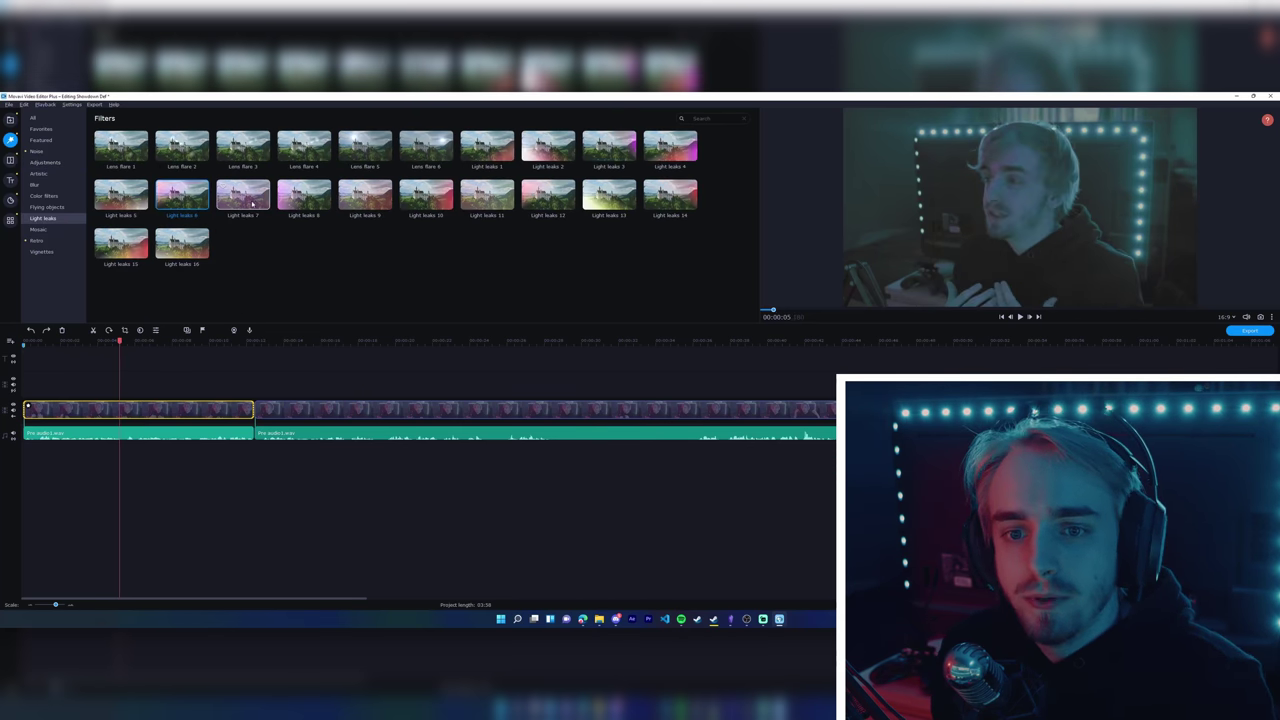
# Try the Light leaks 7, 8, 9 and 2 filters and Lens flare 3 on the first intro segment, undoing each.
pyautogui.moveTo(253, 203); pyautogui.dragTo(147, 403)
pyautogui.moveTo(304, 197); pyautogui.dragTo(158, 418)
pyautogui.moveTo(365, 196); pyautogui.dragTo(682, 128)
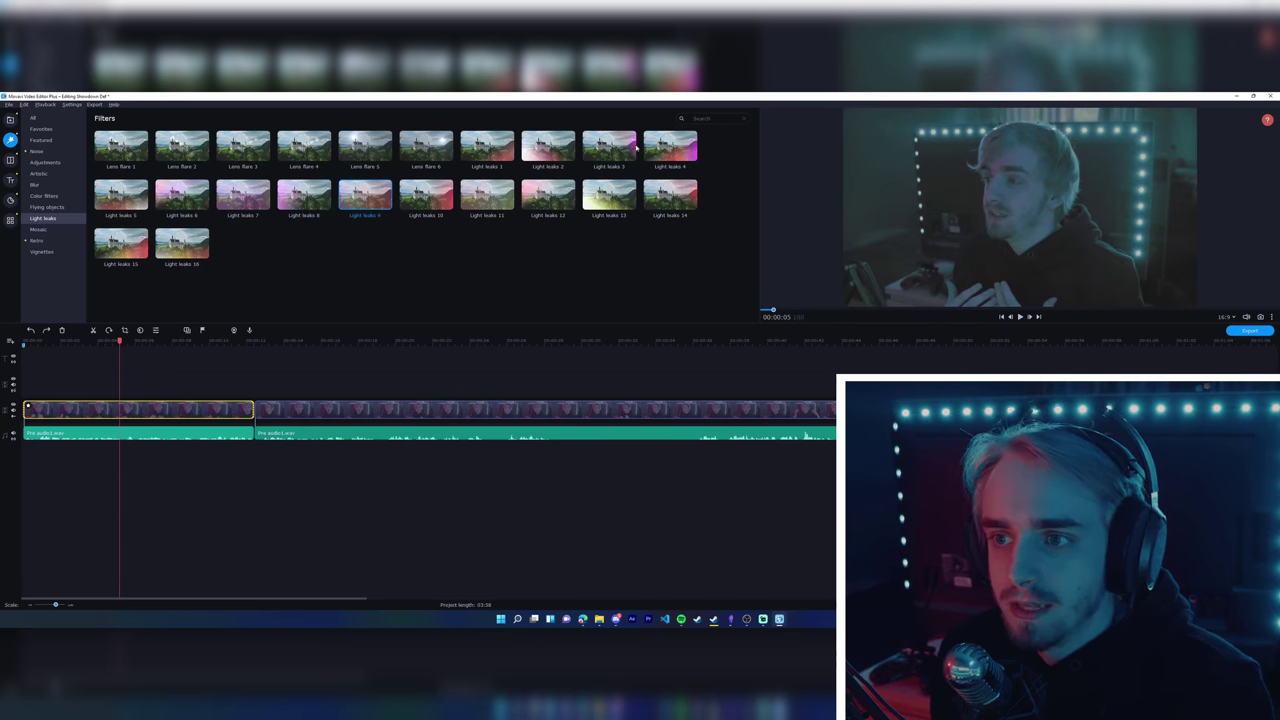
pyautogui.moveTo(548, 148); pyautogui.dragTo(67, 404)
pyautogui.hotkey('ctrl', 'z')
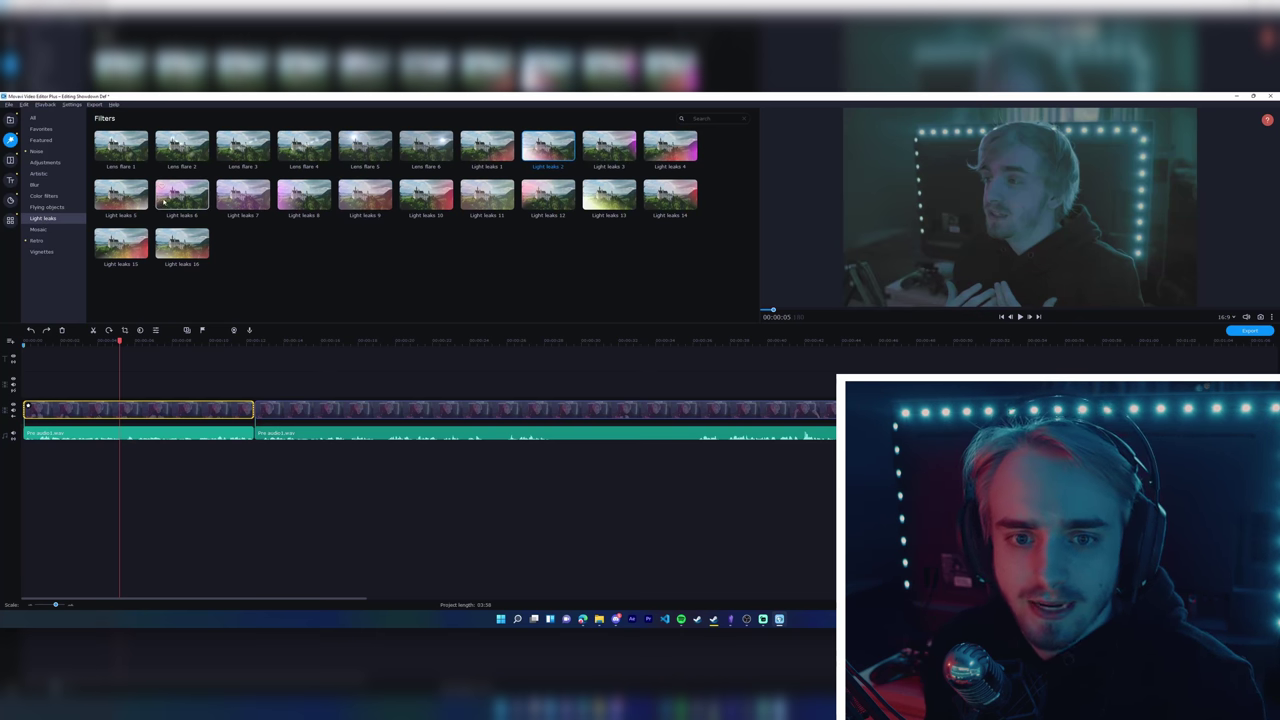
pyautogui.moveTo(243, 148); pyautogui.dragTo(148, 420)
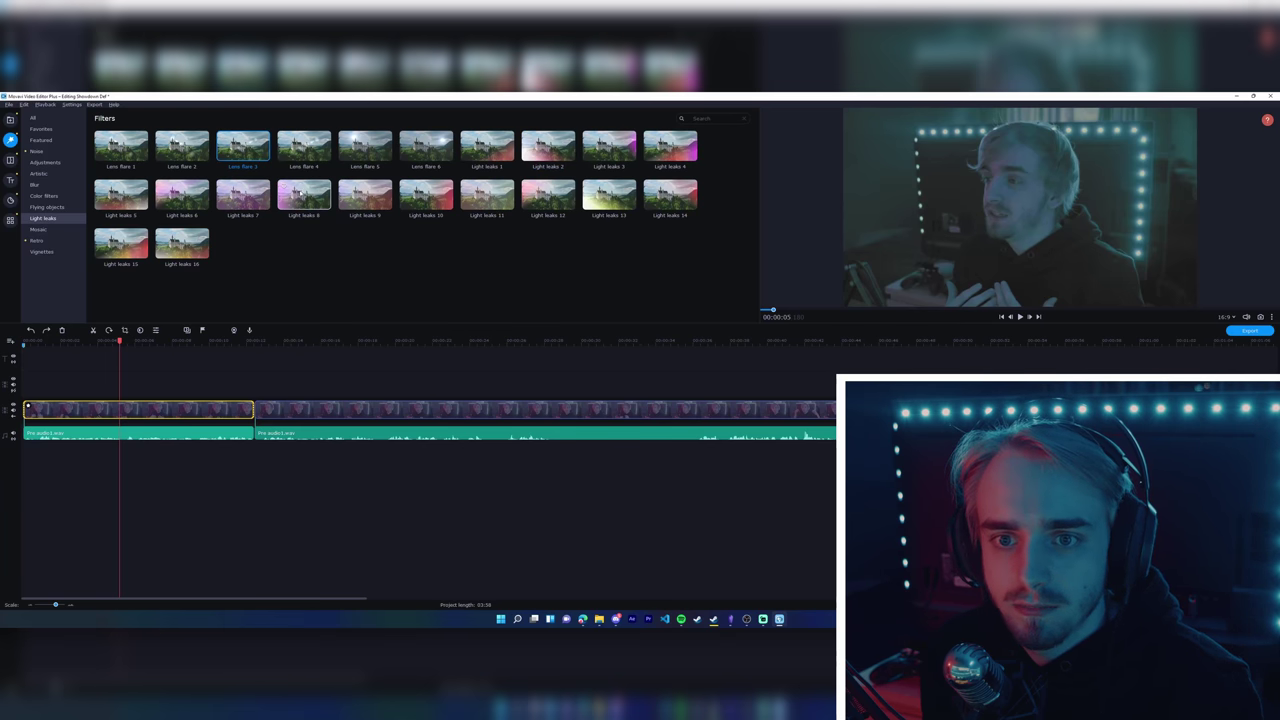
# Add the Light leaks 9 filter and the retro Old movie - vignette filter to the first intro segment.
pyautogui.click(365, 195)
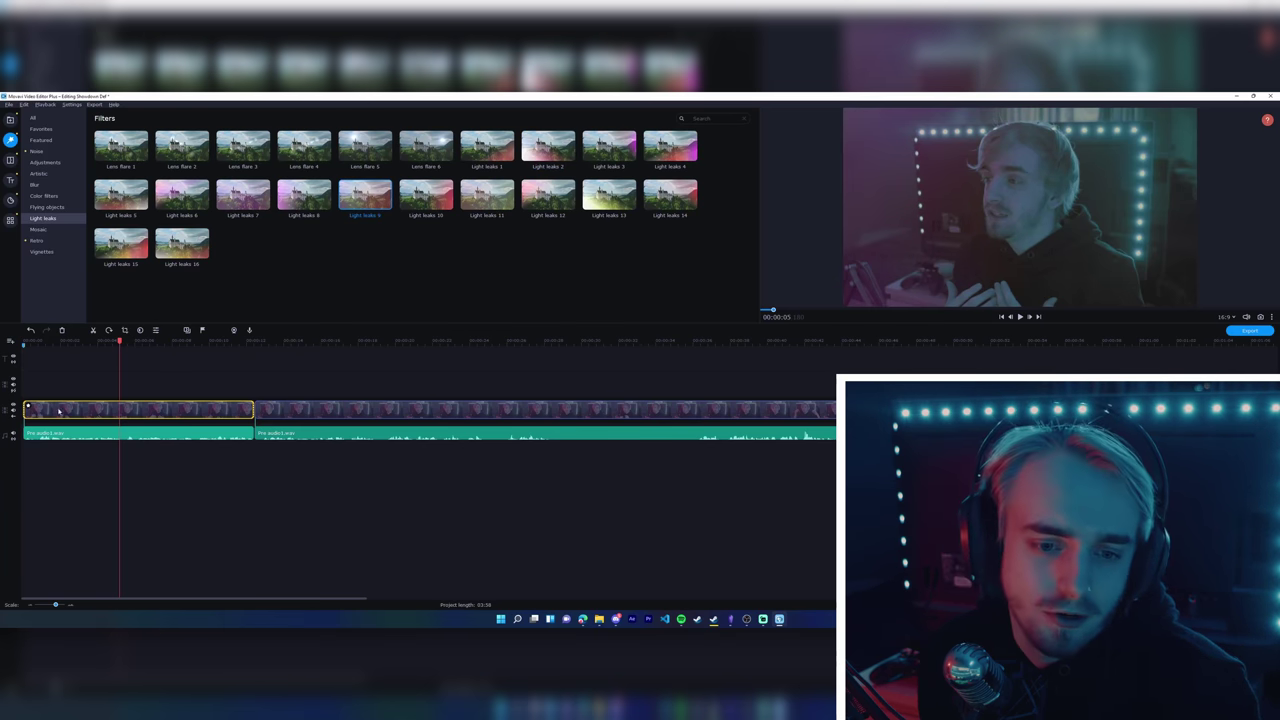
pyautogui.click(36, 240)
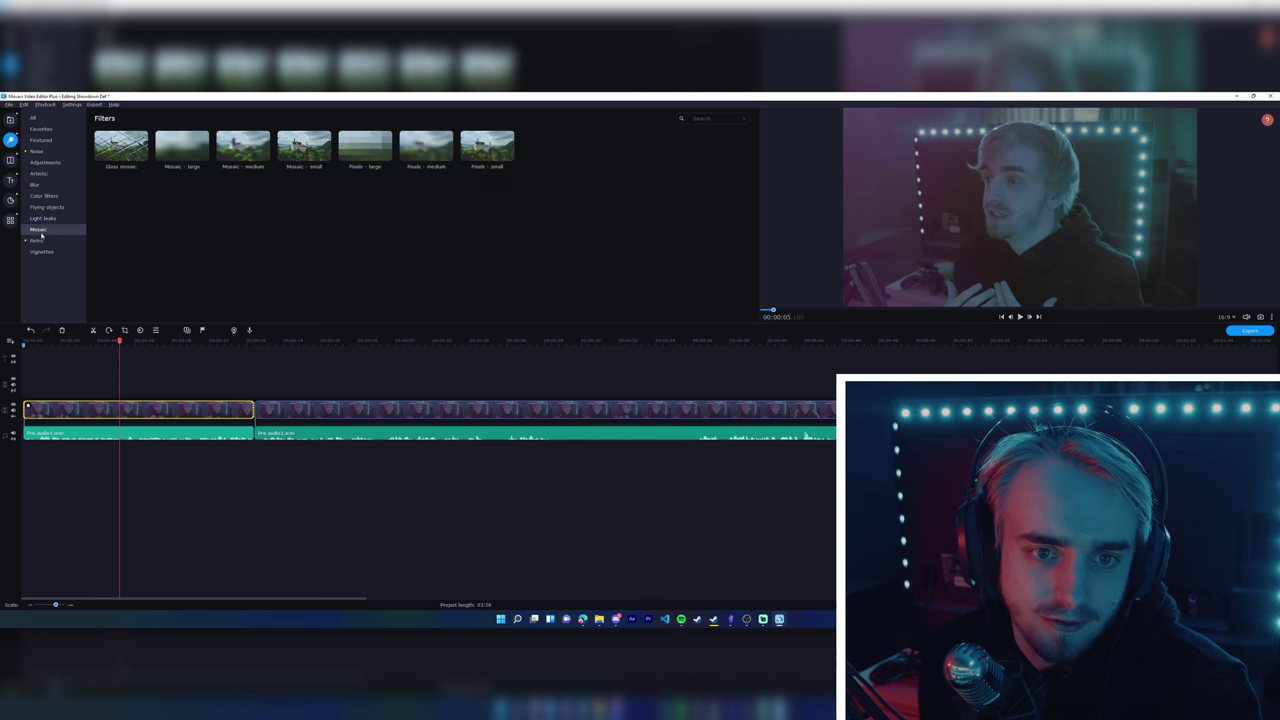
pyautogui.moveTo(426, 146); pyautogui.dragTo(184, 411)
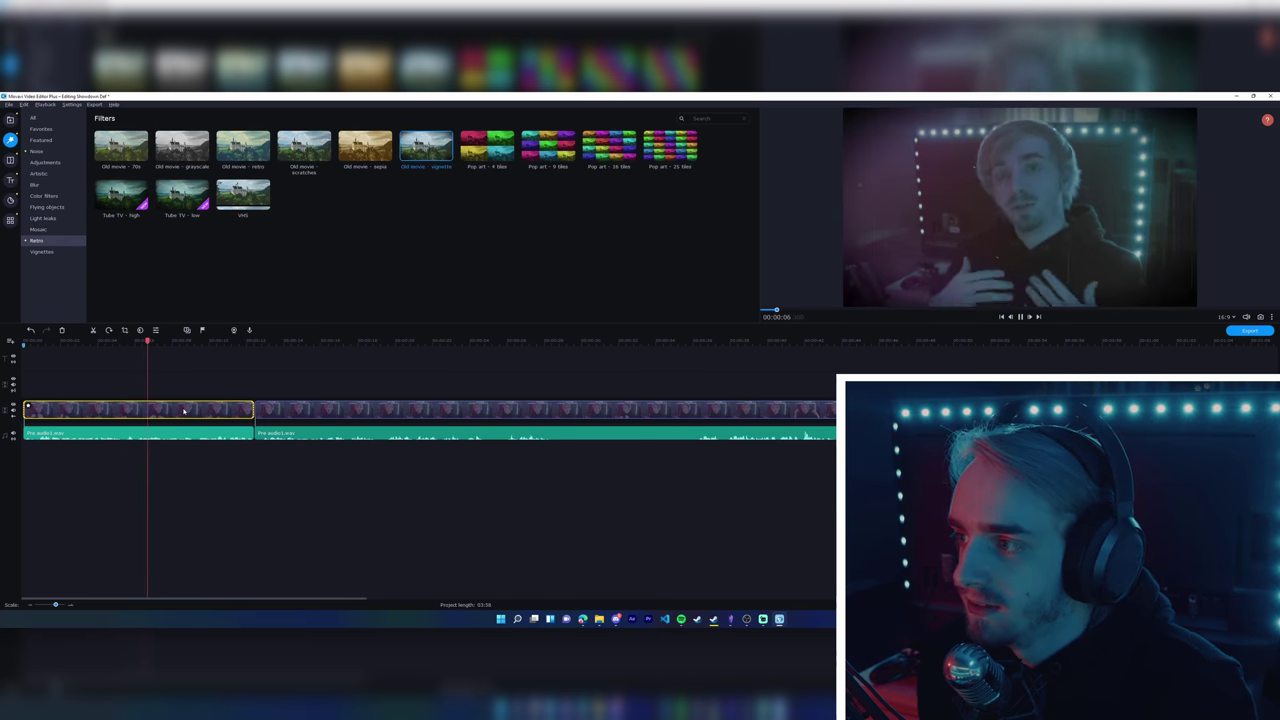
# Play back the filtered first intro segment from the start of the timeline to review the combined look.
pyautogui.press('space')
pyautogui.moveTo(55, 345); pyautogui.dragTo(23, 345)
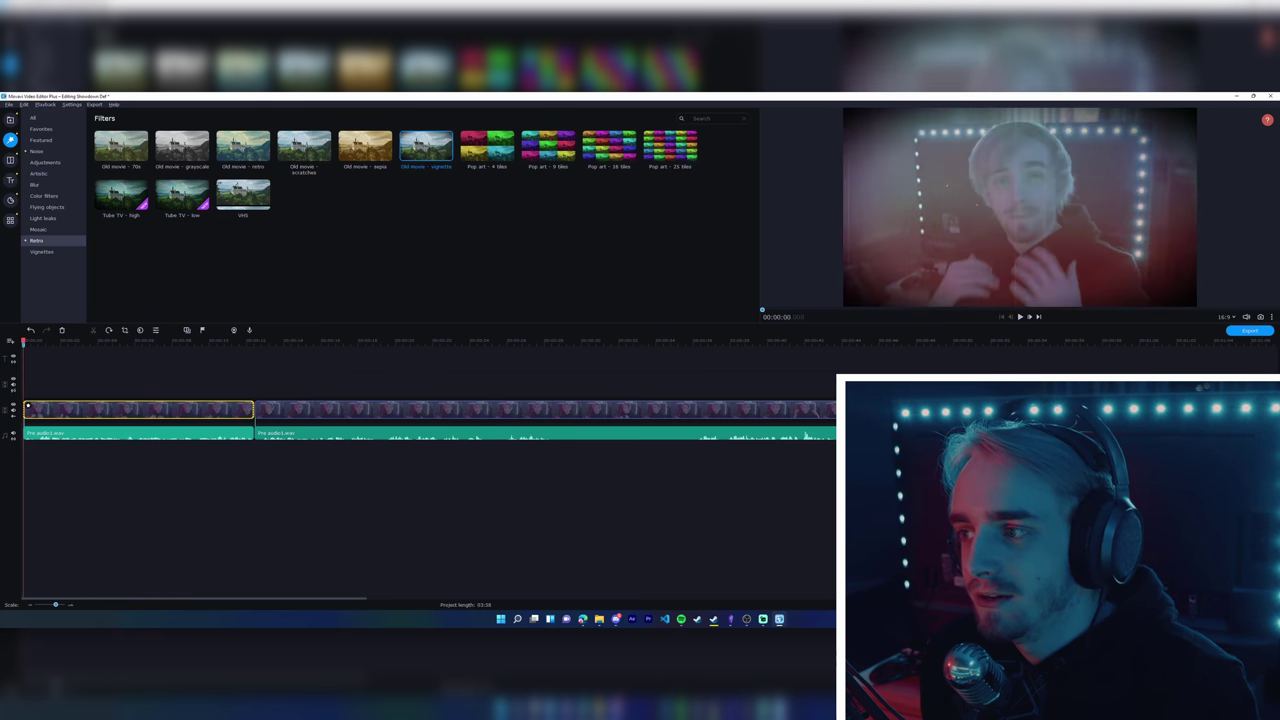
pyautogui.click(107, 379)
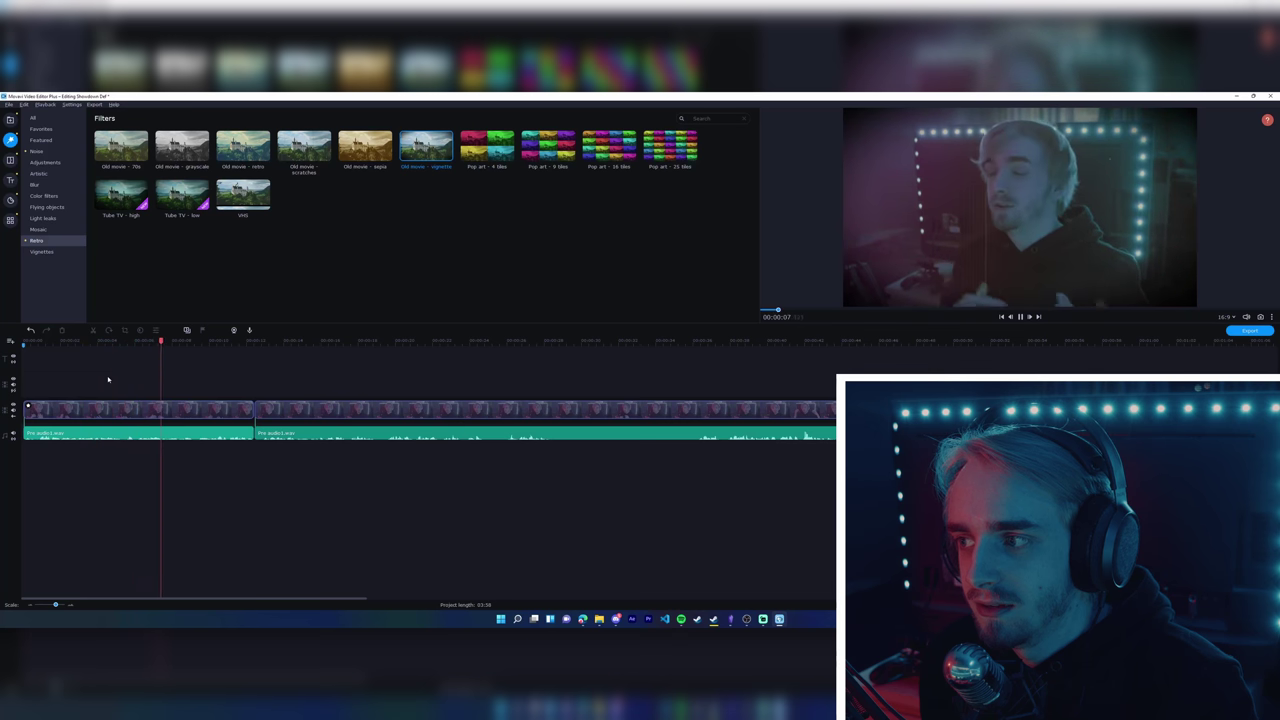
pyautogui.press('space')
pyautogui.press('space')
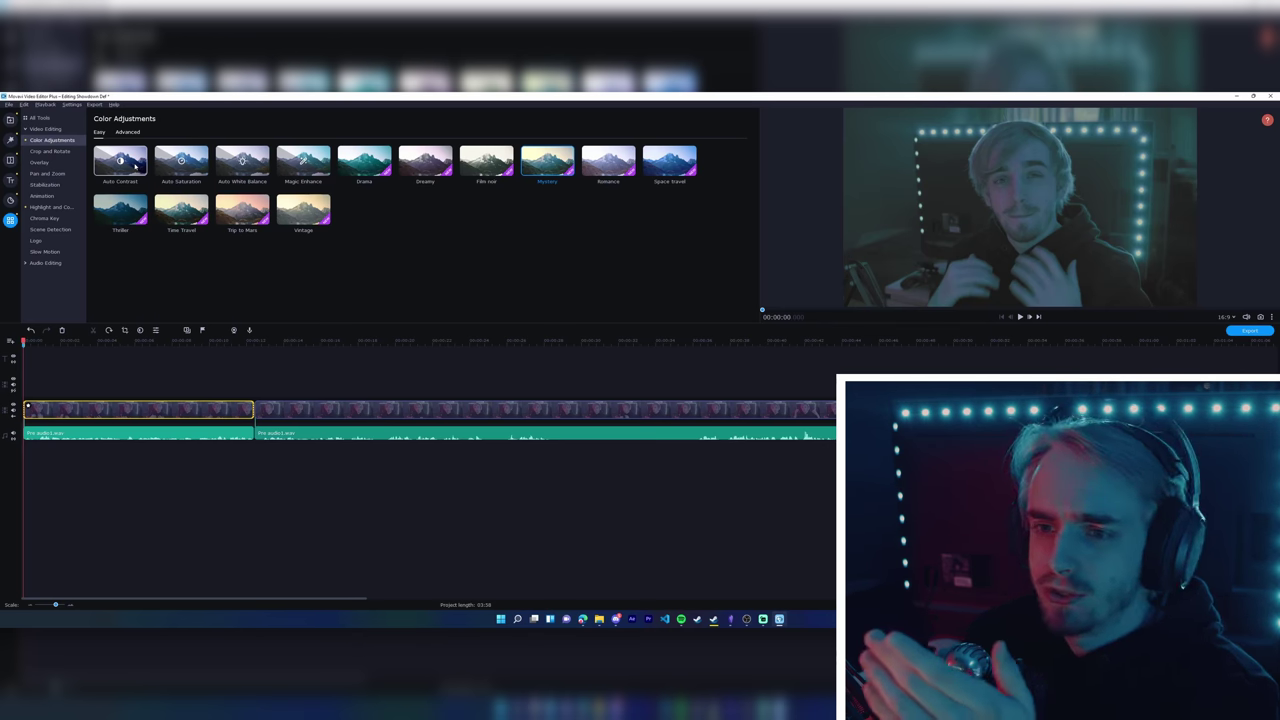
# Look through the Overlay, Pan and Zoom, Stabilization and Color Adjustments tools while moving the playhead to about 5 seconds.
pyautogui.click(40, 162)
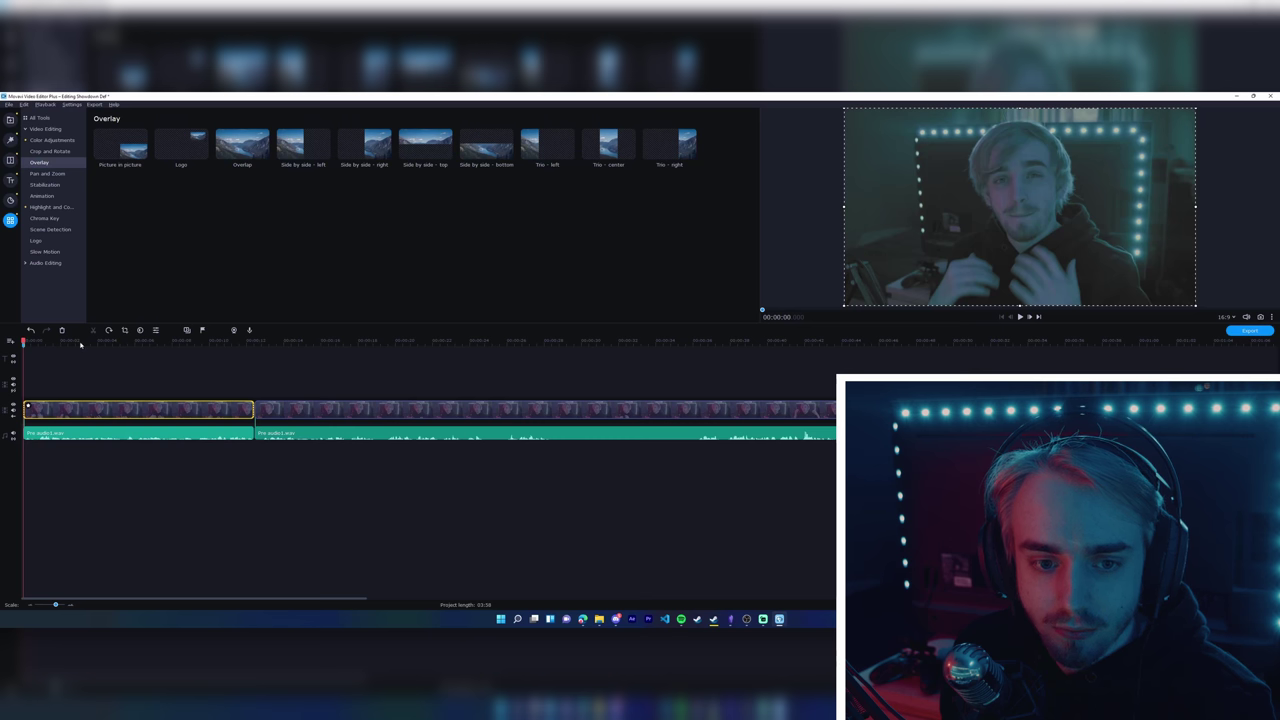
pyautogui.click(47, 173)
pyautogui.click(80, 344)
pyautogui.moveTo(80, 344); pyautogui.dragTo(138, 345)
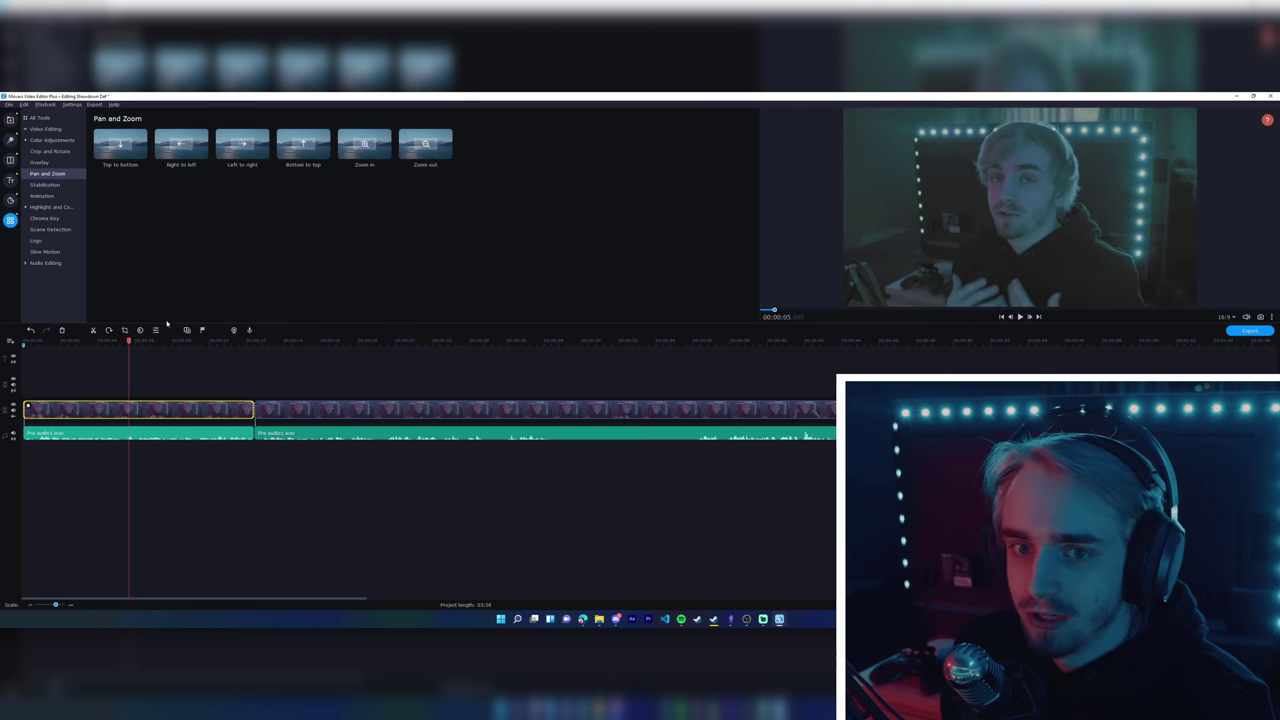
pyautogui.click(45, 184)
pyautogui.click(50, 140)
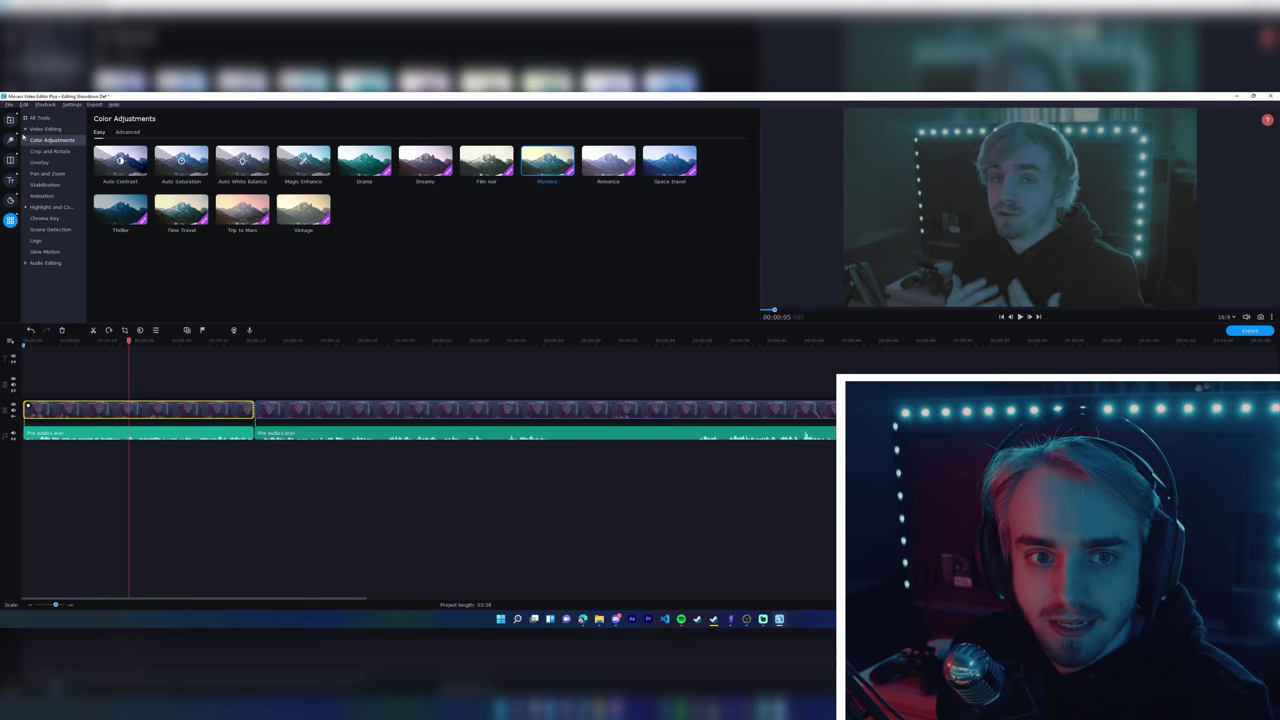
# Browse the full filter library and its Adjustments and Artistic categories.
pyautogui.click(11, 140)
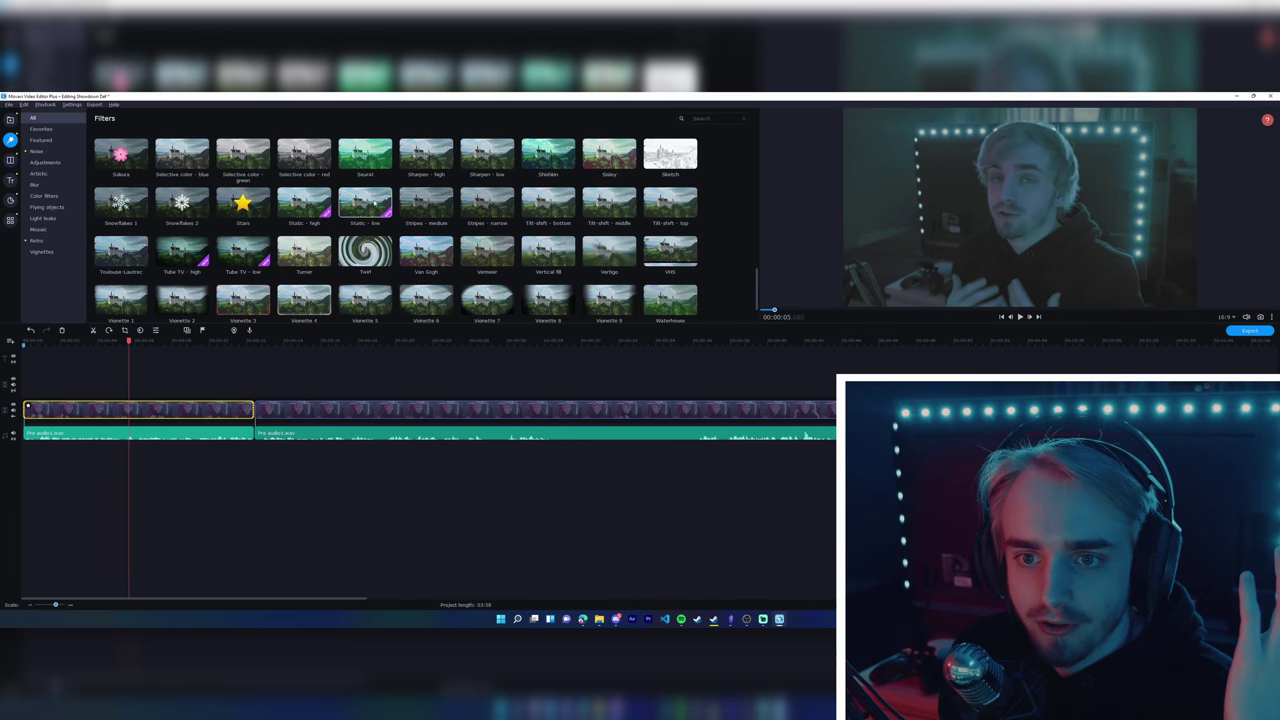
pyautogui.scroll(-10, 285, 218)
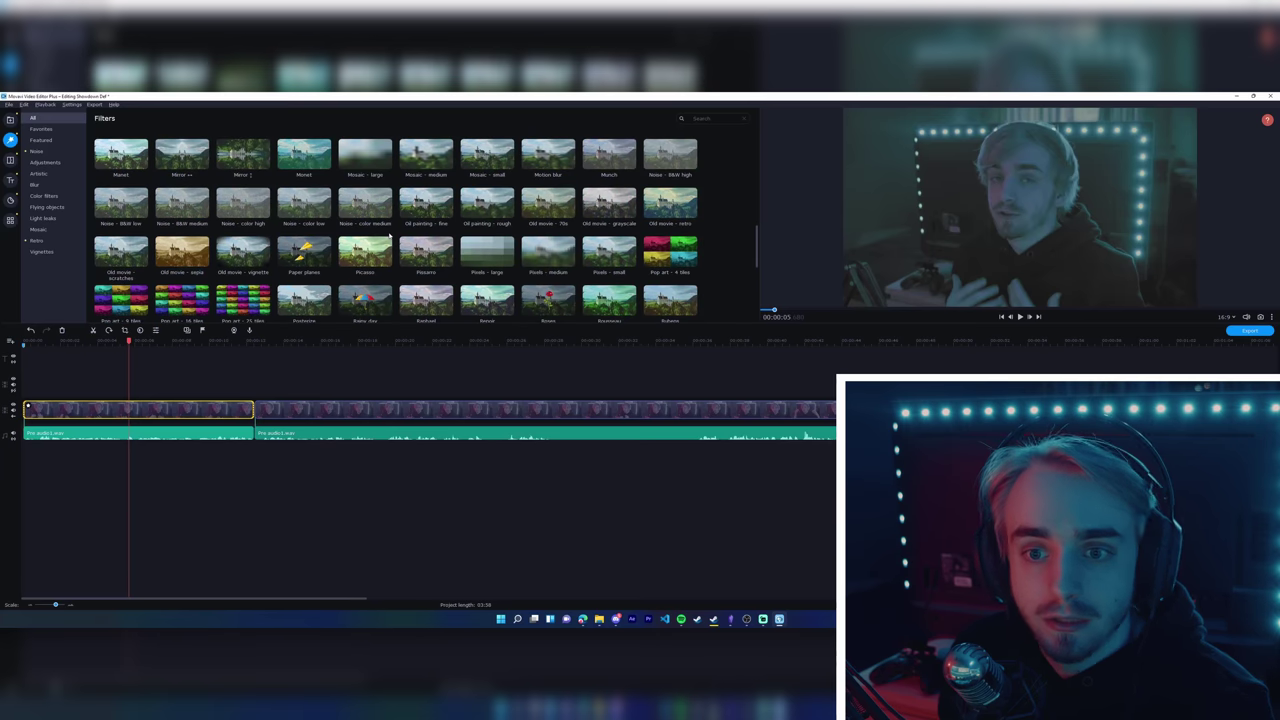
pyautogui.scroll(8, 390, 237)
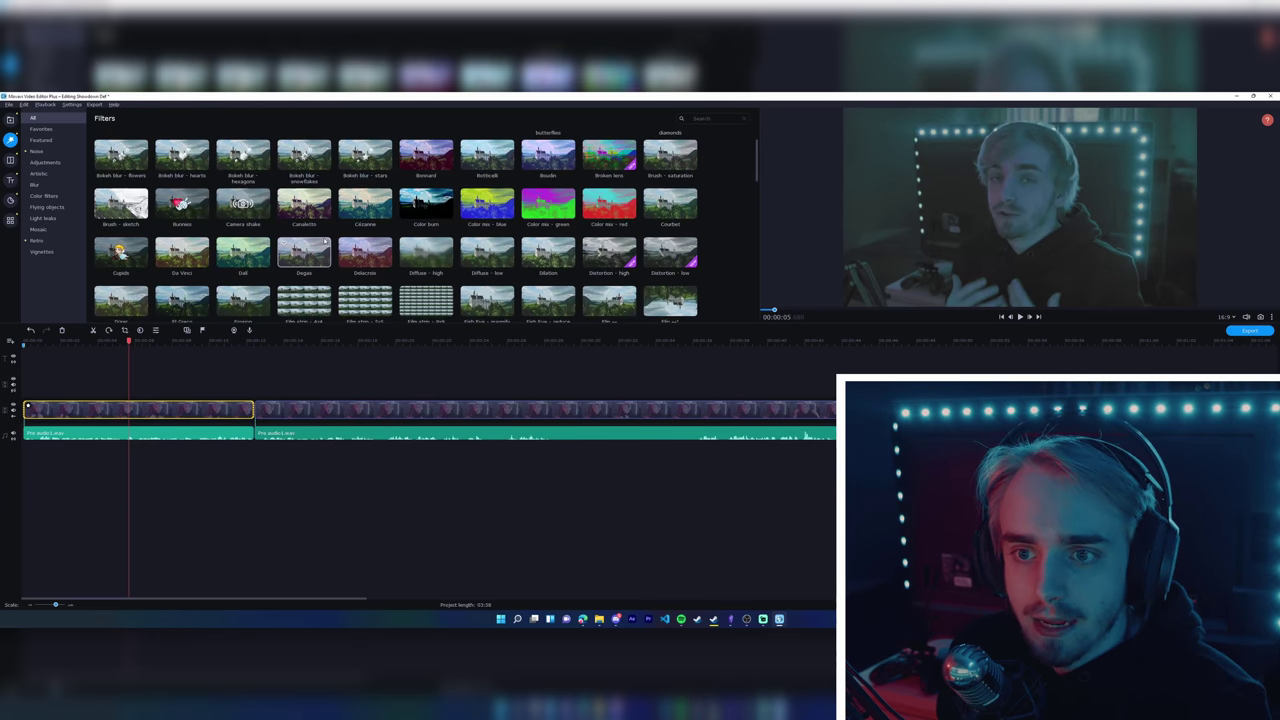
pyautogui.scroll(1, 324, 241)
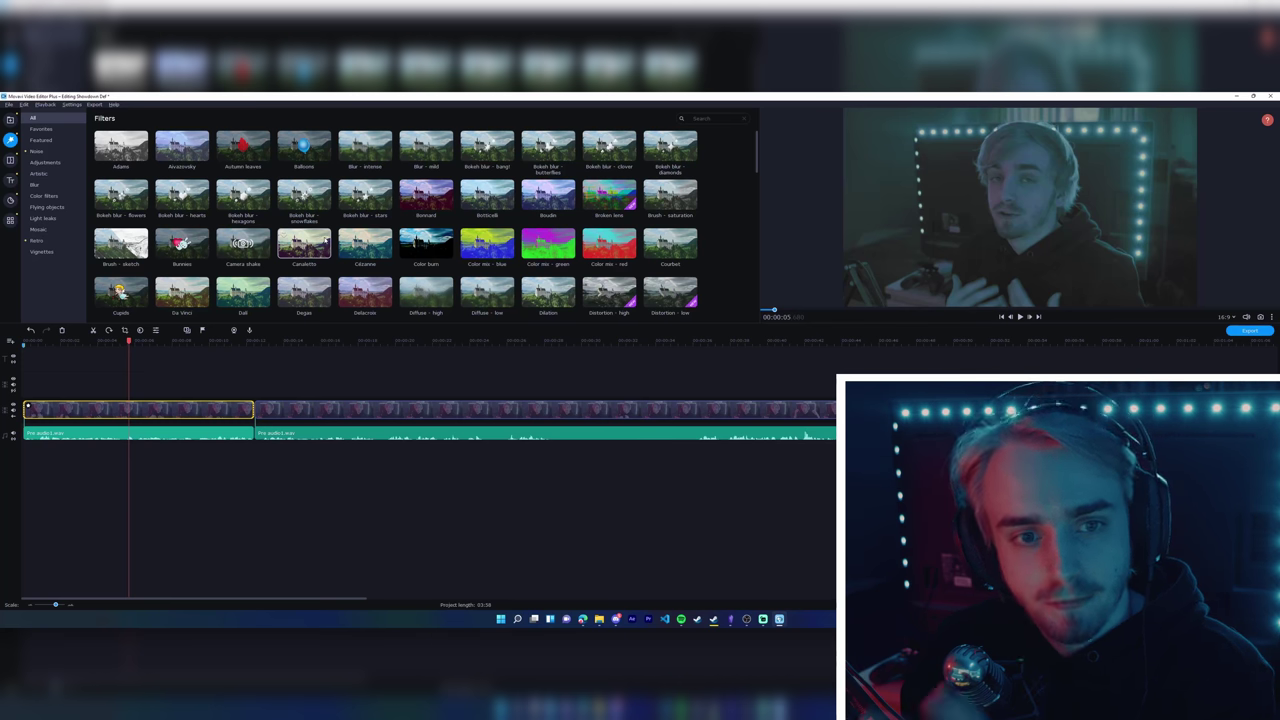
pyautogui.click(45, 172)
pyautogui.click(46, 162)
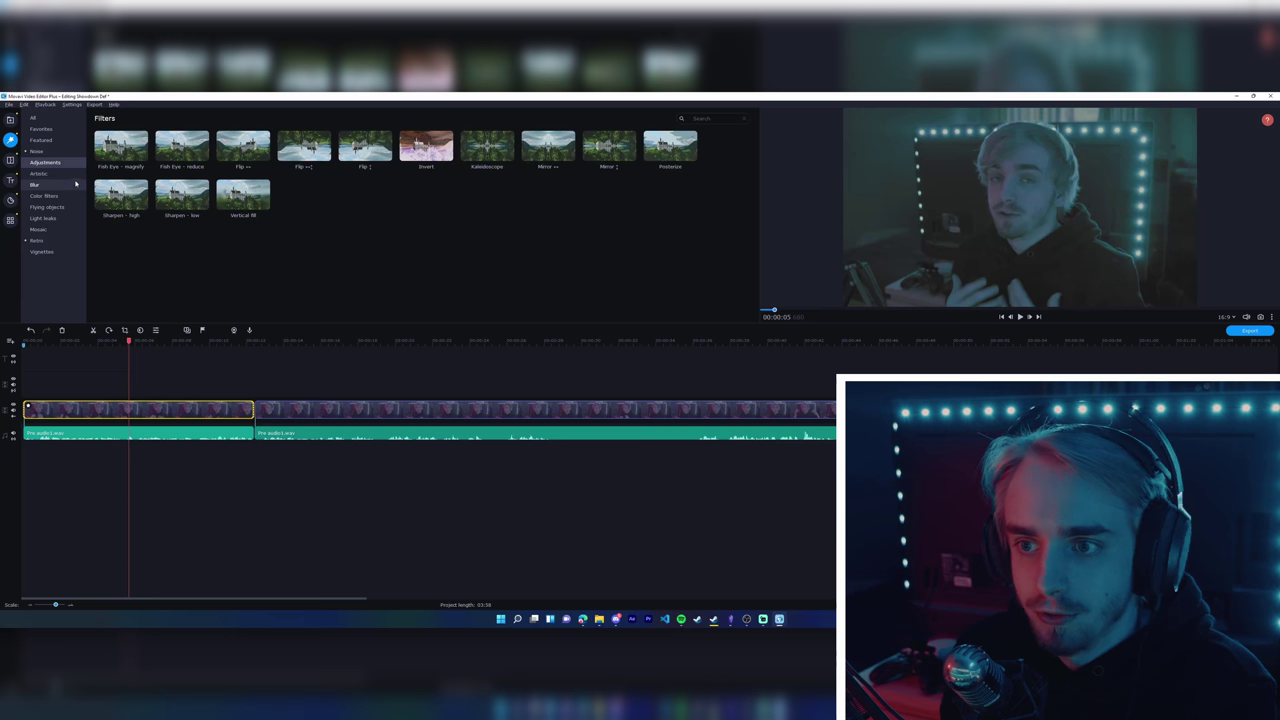
pyautogui.click(45, 173)
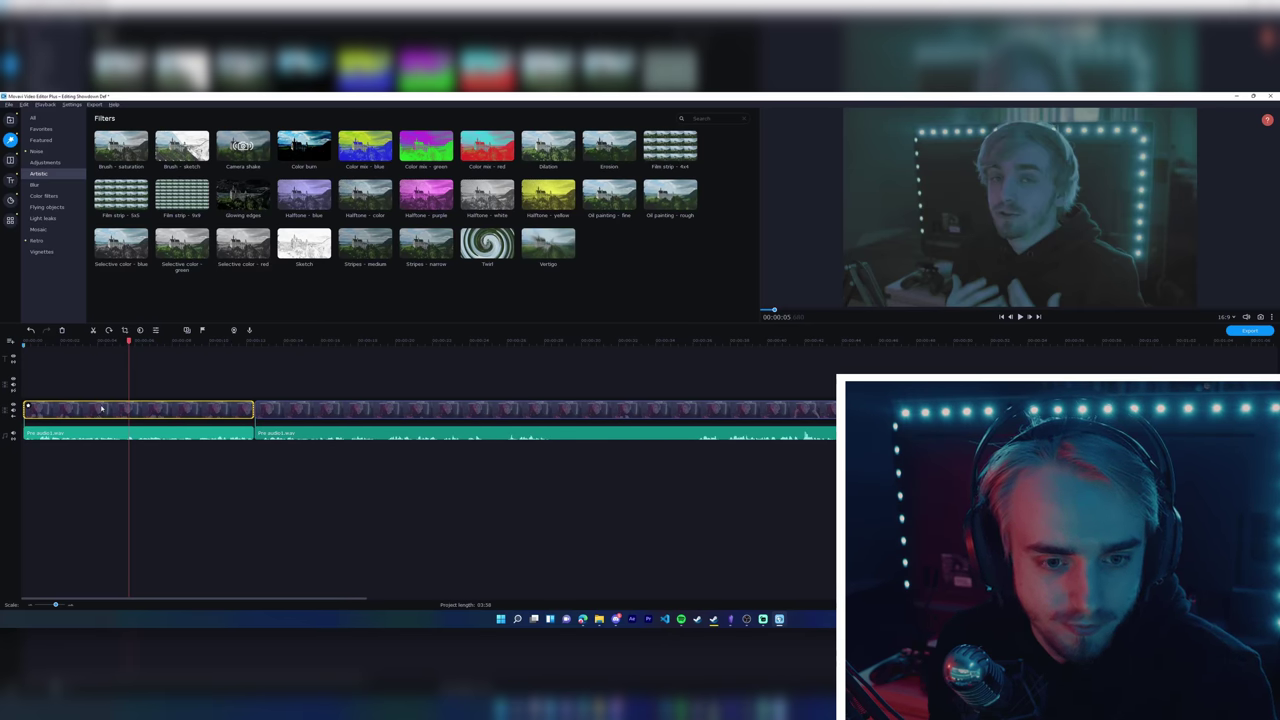
# Try moving the first intro segment up to the overlay track and return it to the start of the main video track.
pyautogui.click(110, 399)
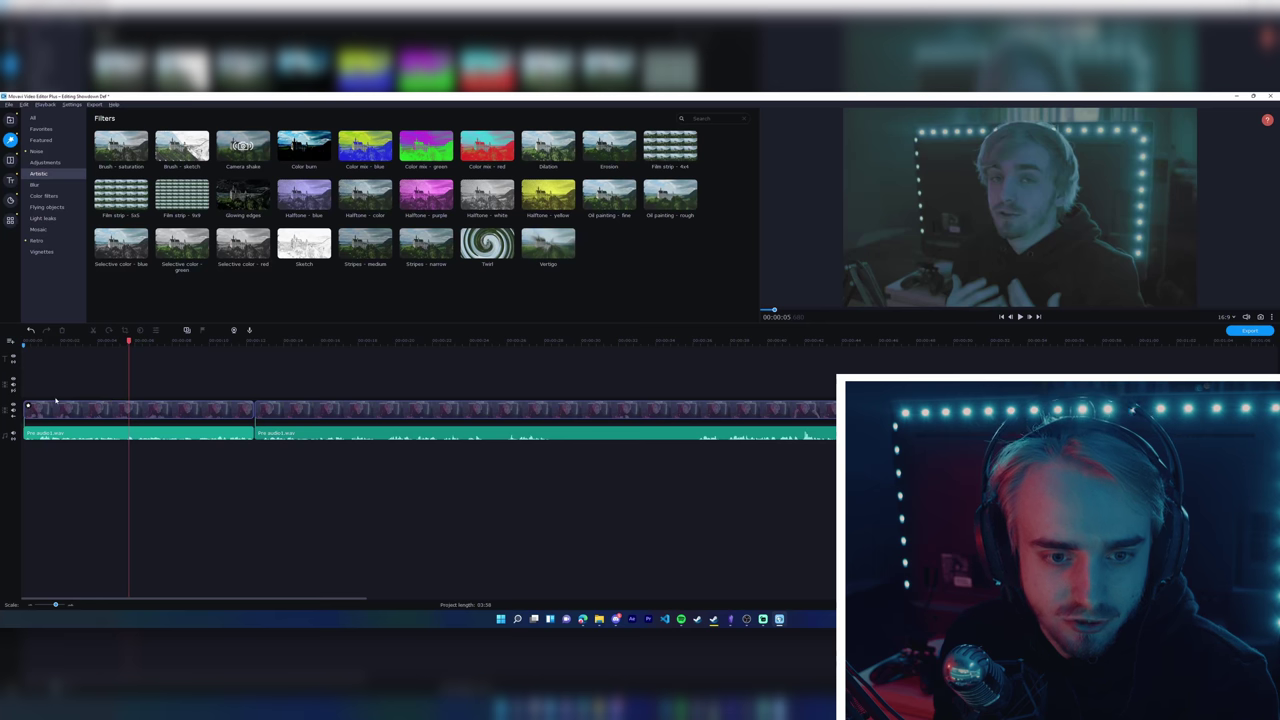
pyautogui.moveTo(56, 402); pyautogui.dragTo(127, 390)
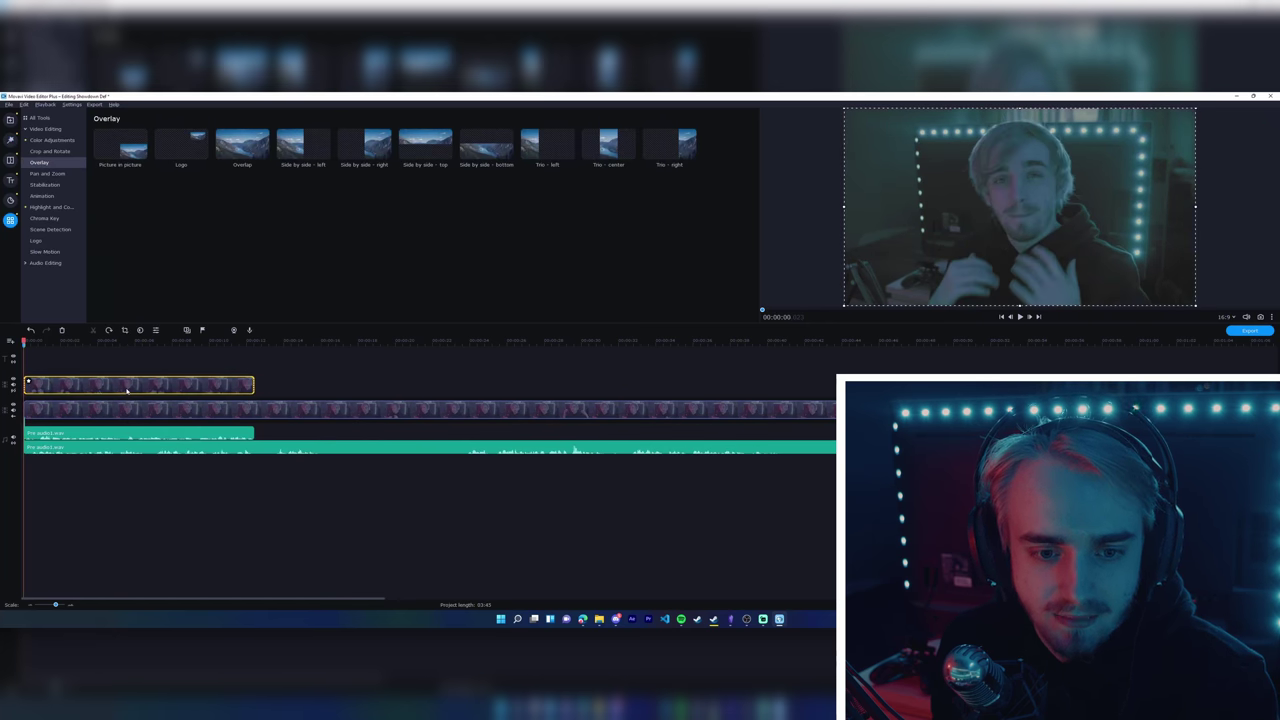
pyautogui.click(155, 476)
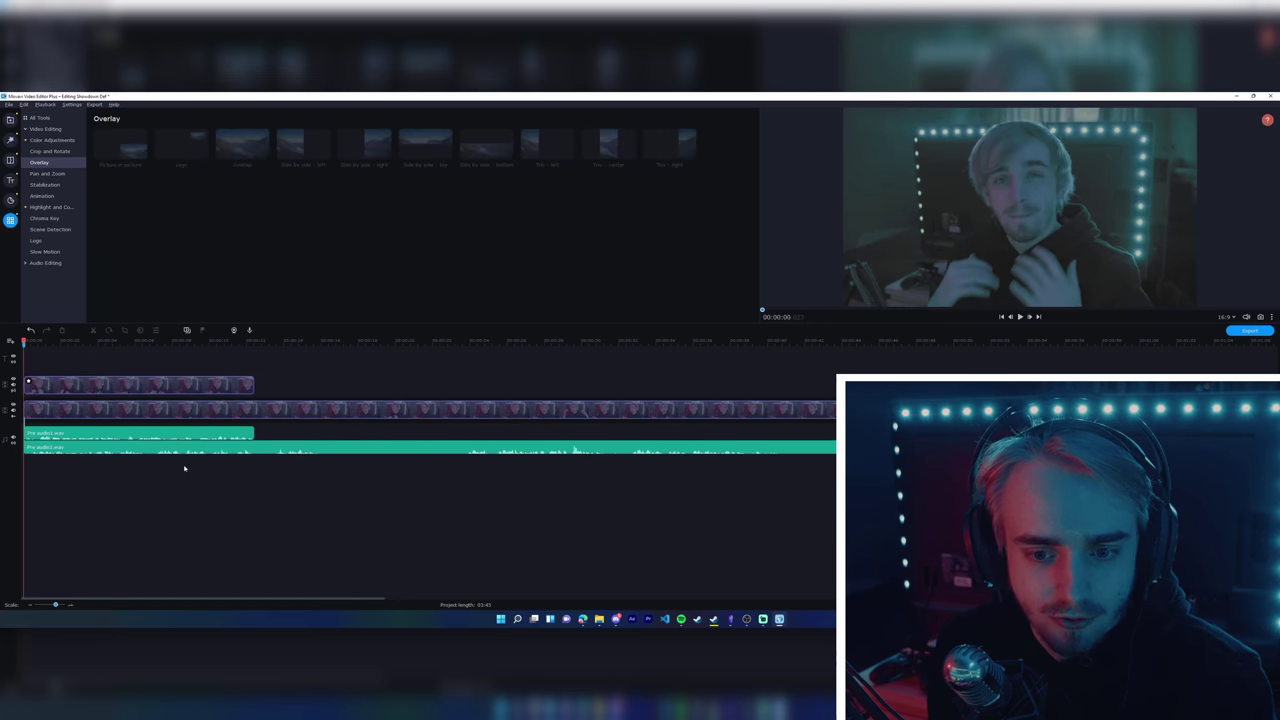
pyautogui.moveTo(152, 384); pyautogui.dragTo(150, 410)
pyautogui.moveTo(36, 436)
pyautogui.mouseDown()
pyautogui.moveTo(164, 436)
pyautogui.moveTo(36, 436)
pyautogui.mouseUp()
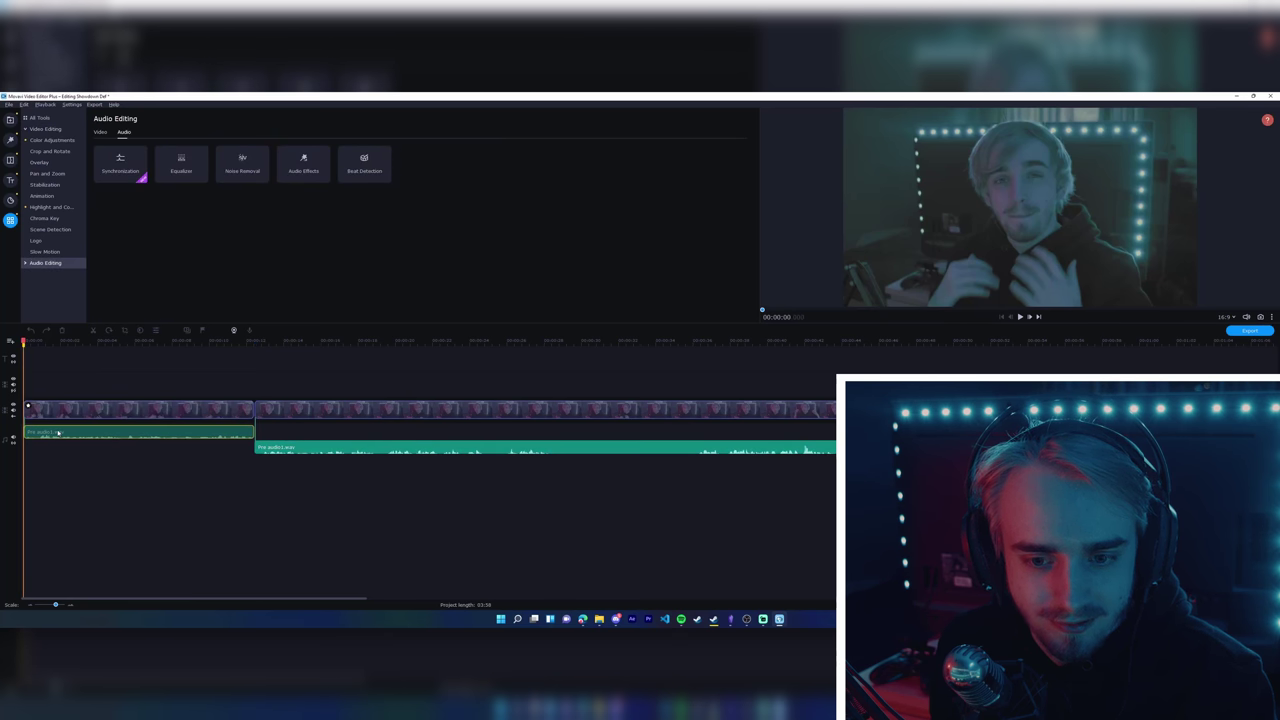
pyautogui.click(254, 466)
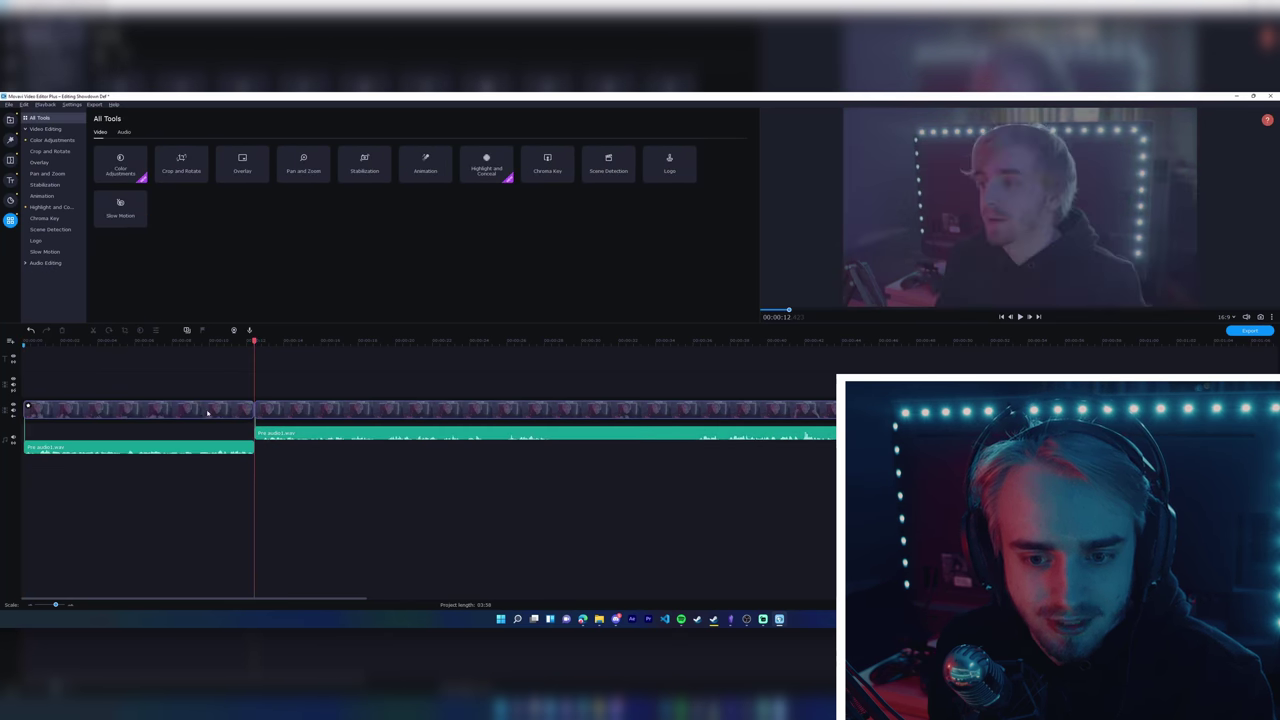
# Remove the Mystery effect from the first intro segment and check its general clip properties.
pyautogui.click(124, 345)
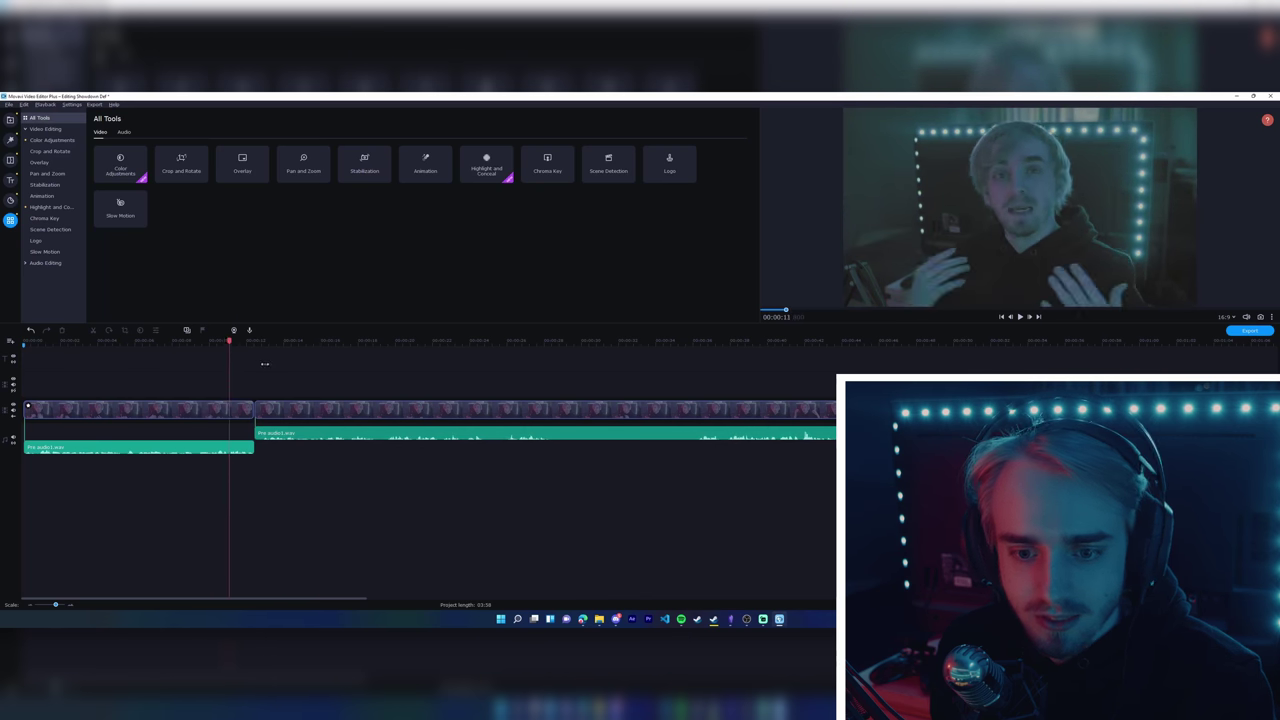
pyautogui.click(28, 407)
pyautogui.click(28, 407)
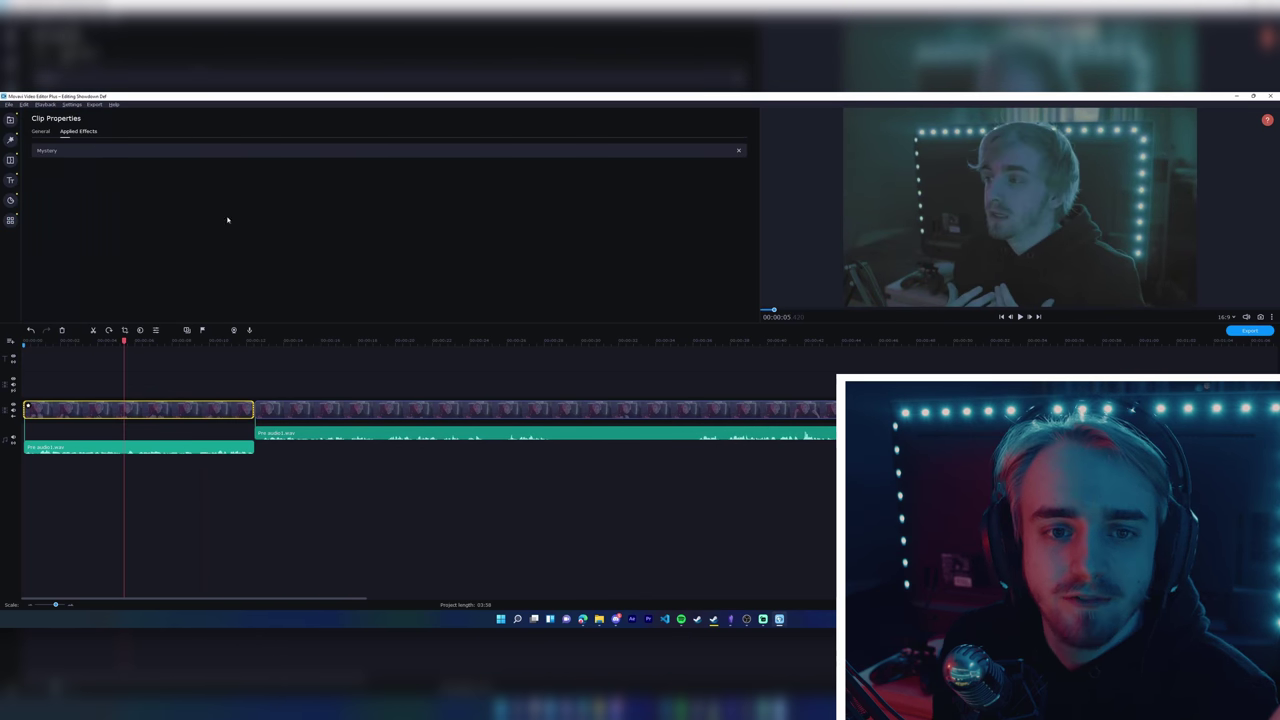
pyautogui.click(737, 152)
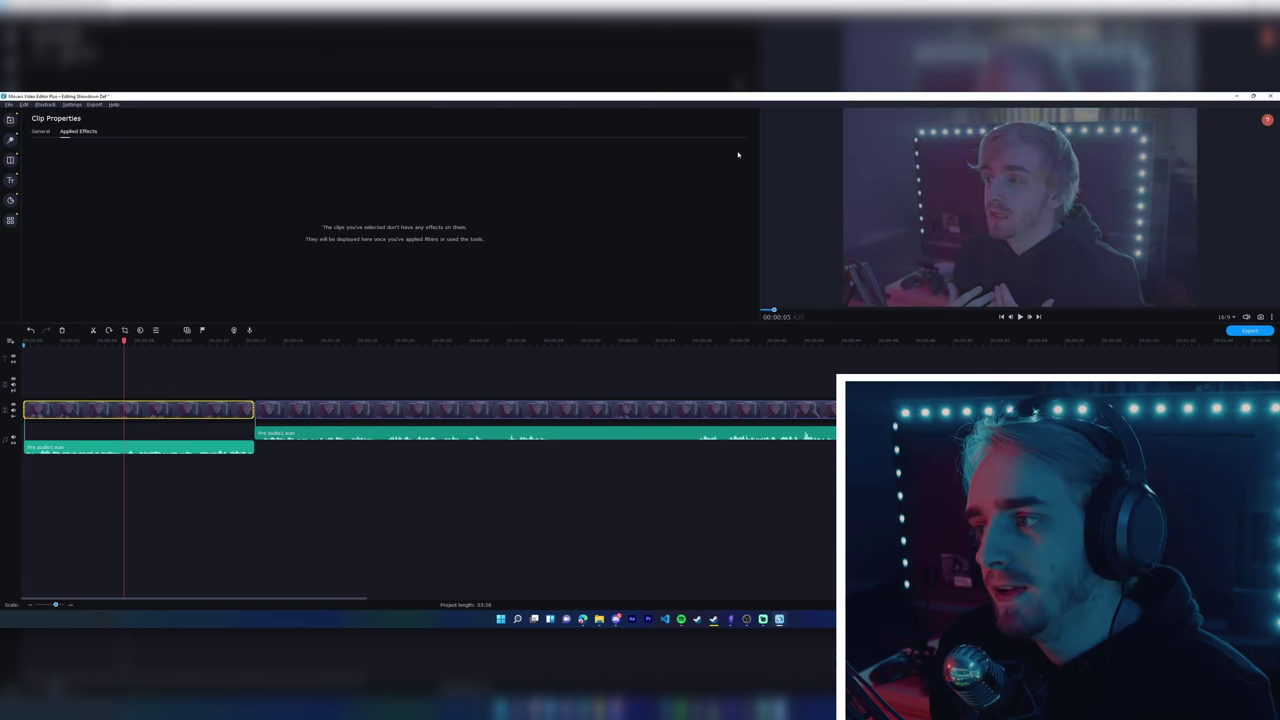
pyautogui.click(41, 131)
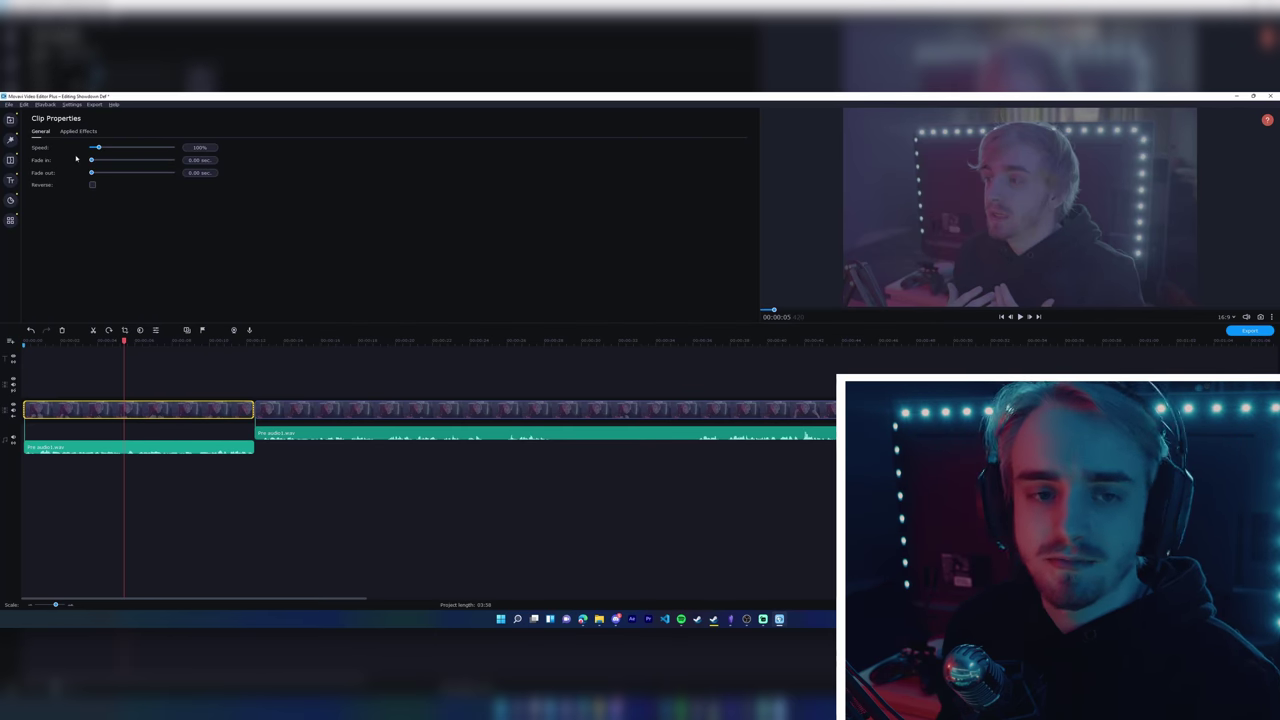
# Apply the Magic Enhance color adjustment to the first intro segment.
pyautogui.click(11, 141)
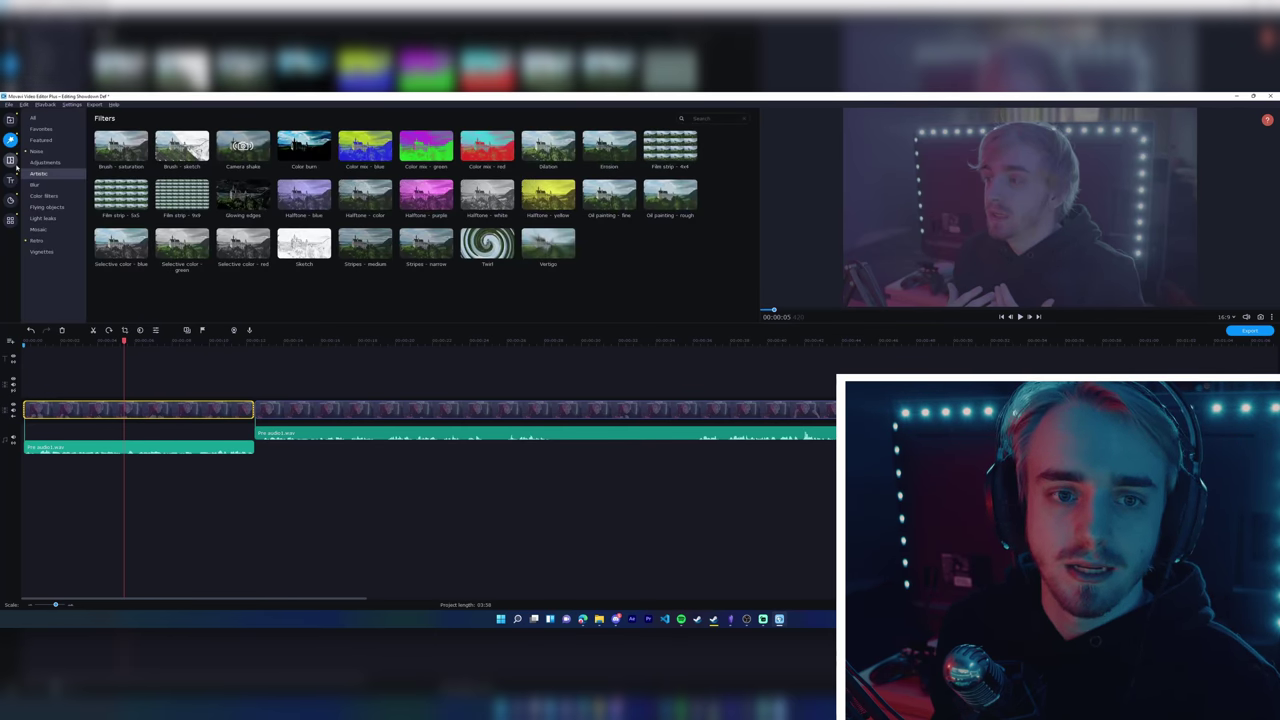
pyautogui.click(10, 220)
pyautogui.click(50, 140)
pyautogui.moveTo(303, 160); pyautogui.dragTo(158, 410)
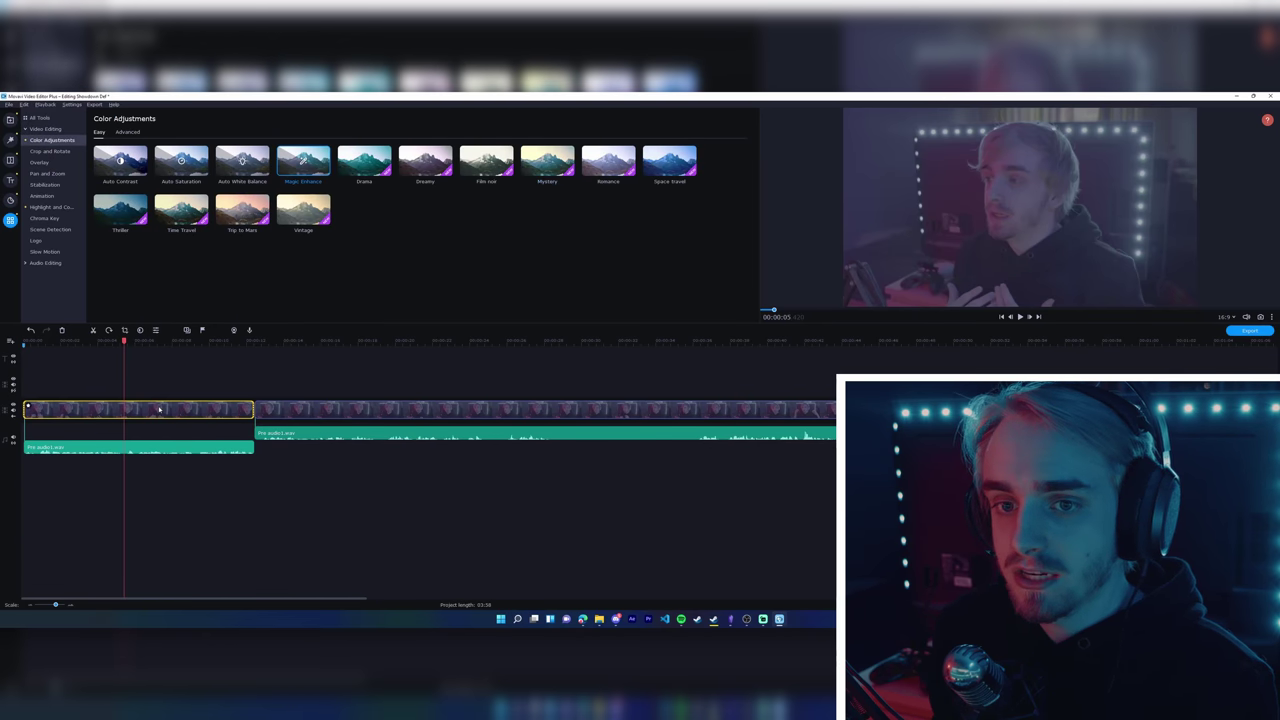
# Play back and scrub through the first intro segment to review its Magic Enhance color.
pyautogui.click(50, 341)
pyautogui.press('space')
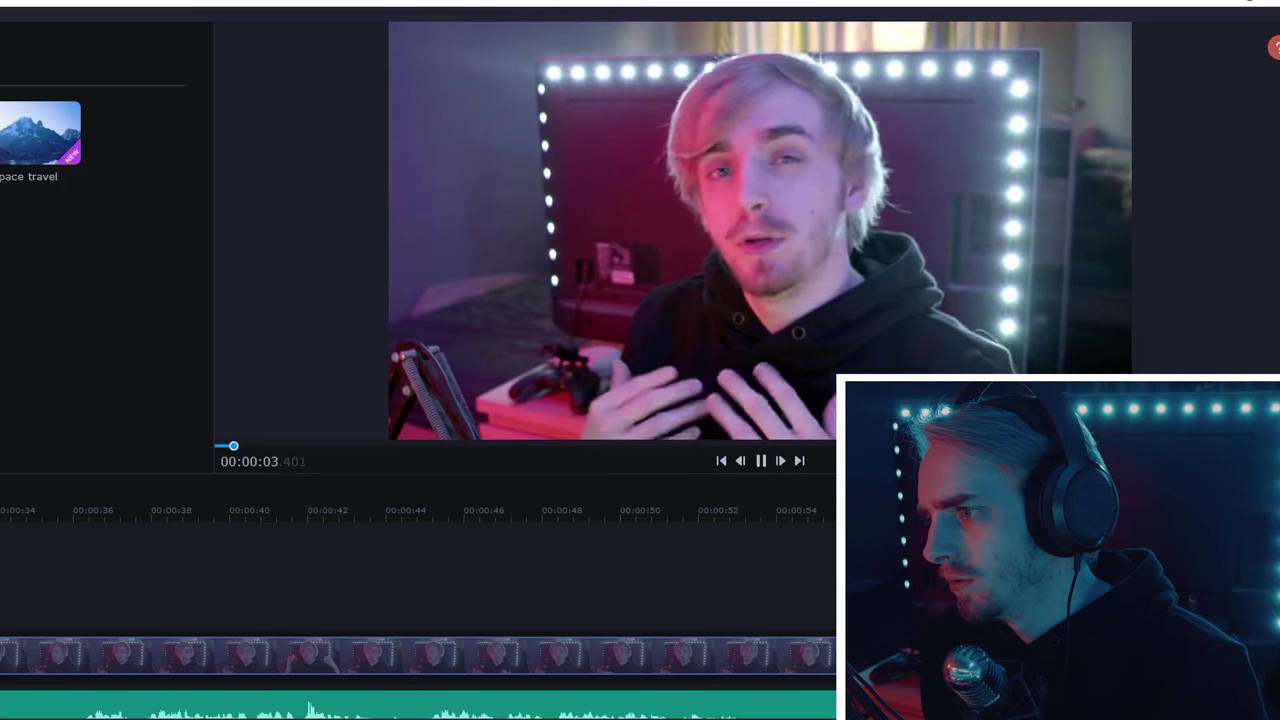
pyautogui.press('space')
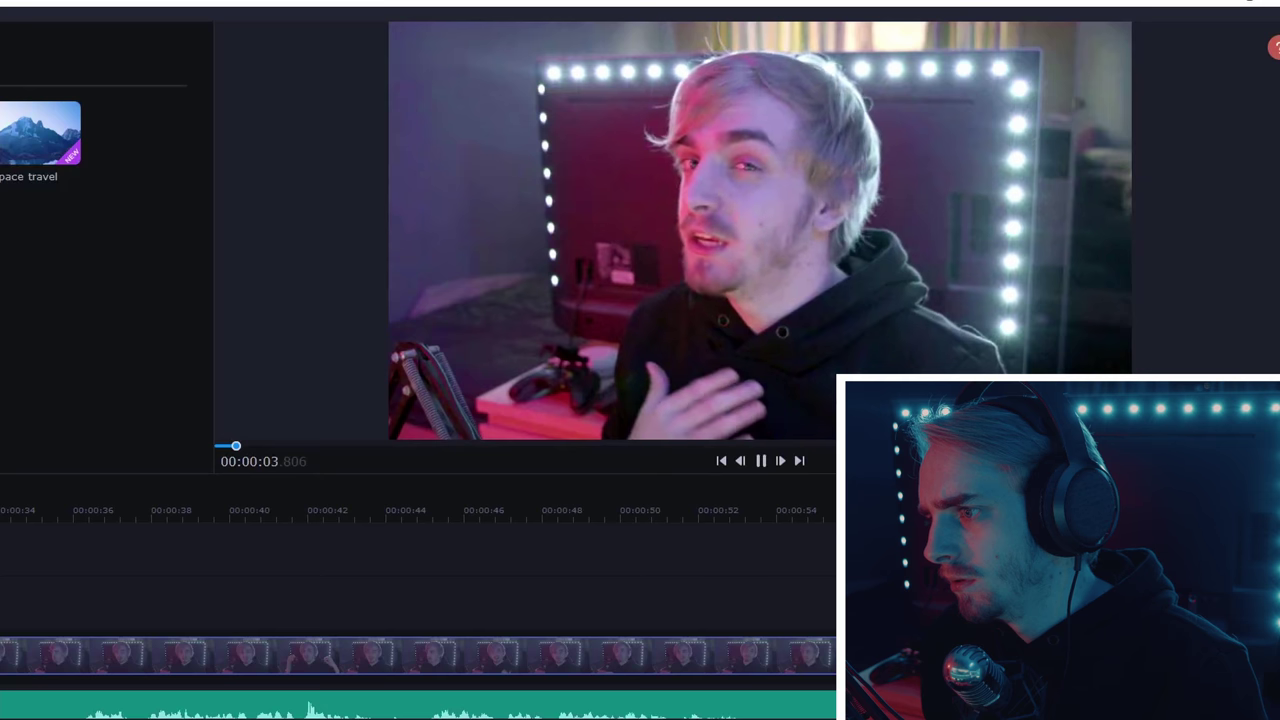
pyautogui.press('space')
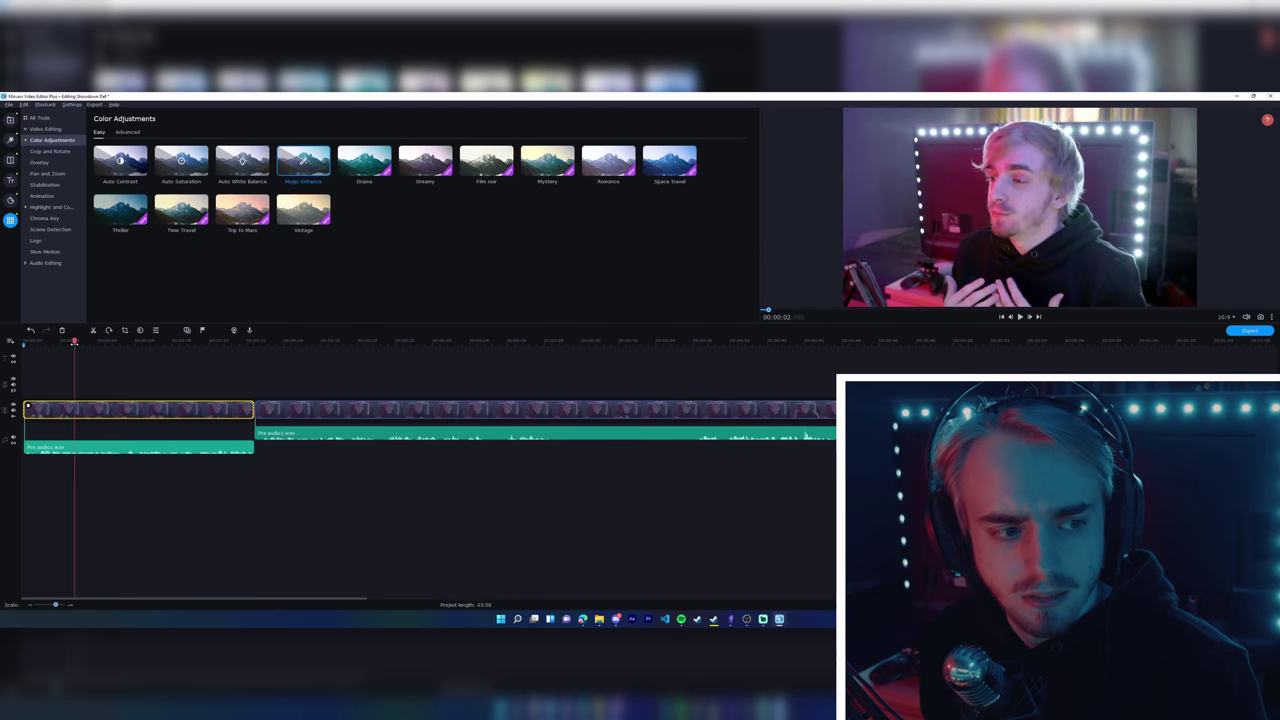
pyautogui.moveTo(150, 343); pyautogui.dragTo(181, 361)
# Set up a MOV export titled "Movavi Intro Export." at Highest quality, saving to the video software stand off folder.
pyautogui.moveTo(1267, 122)
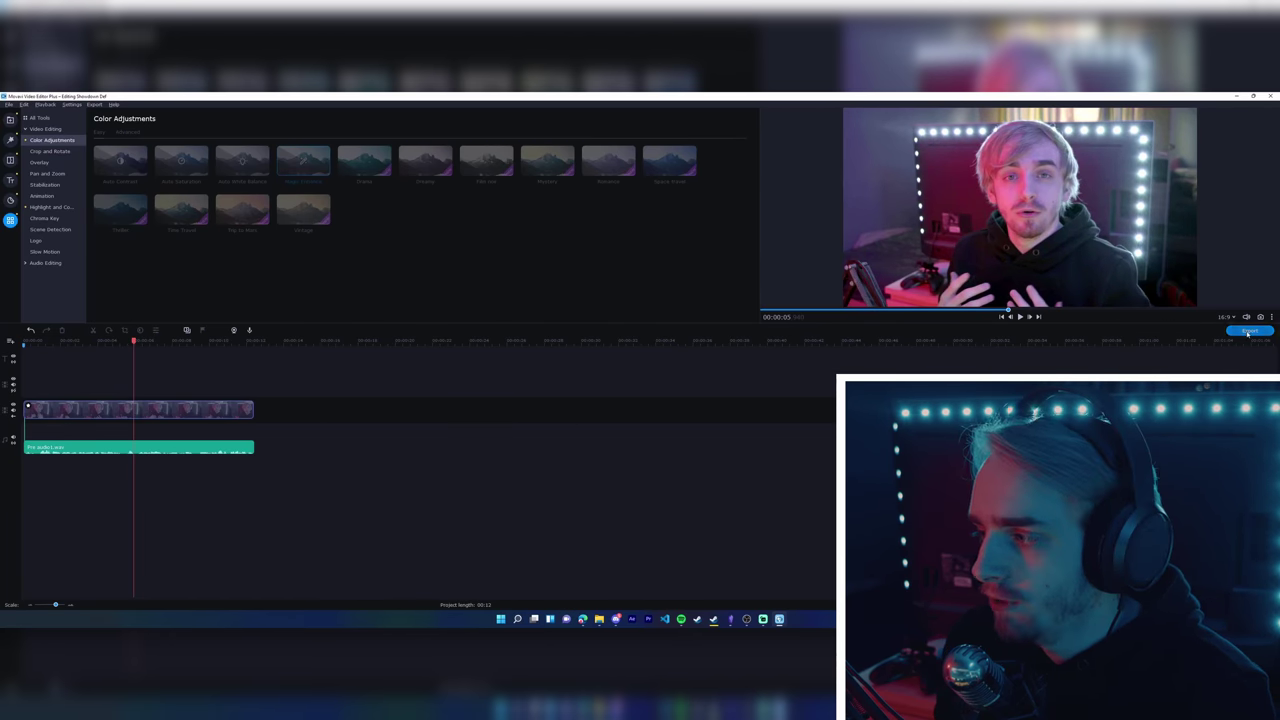
pyautogui.click(1248, 331)
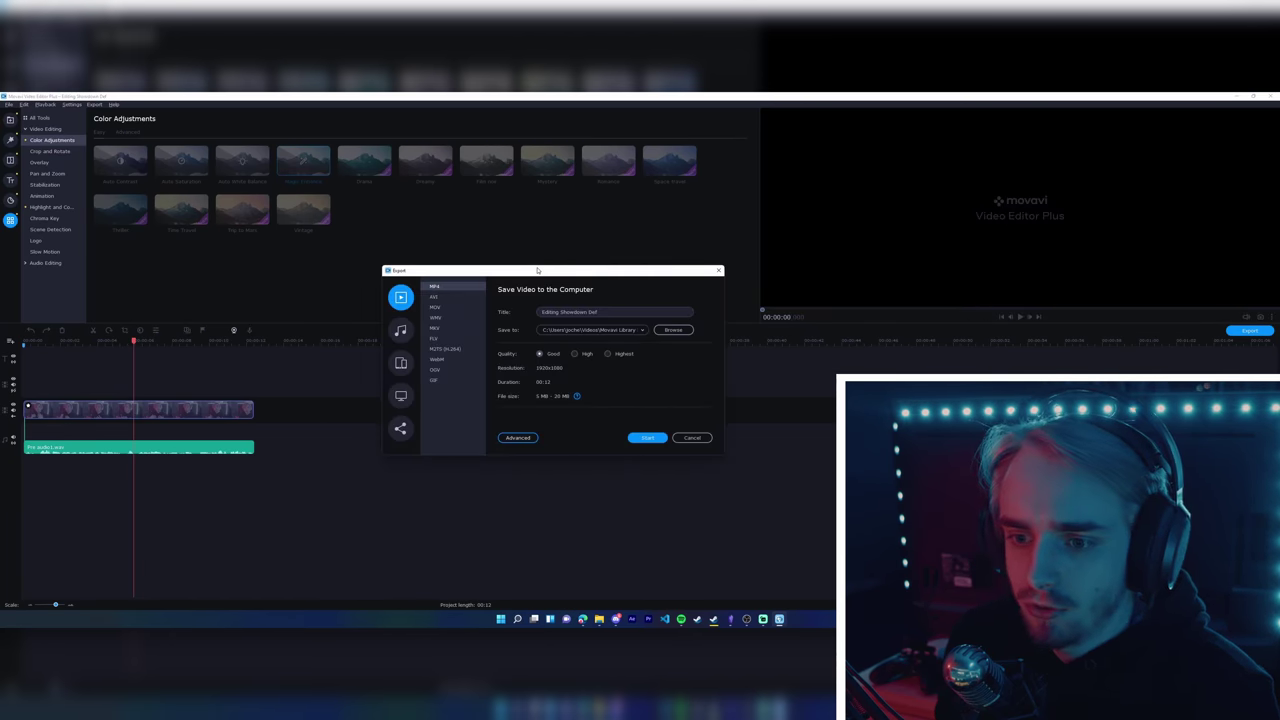
pyautogui.click(440, 308)
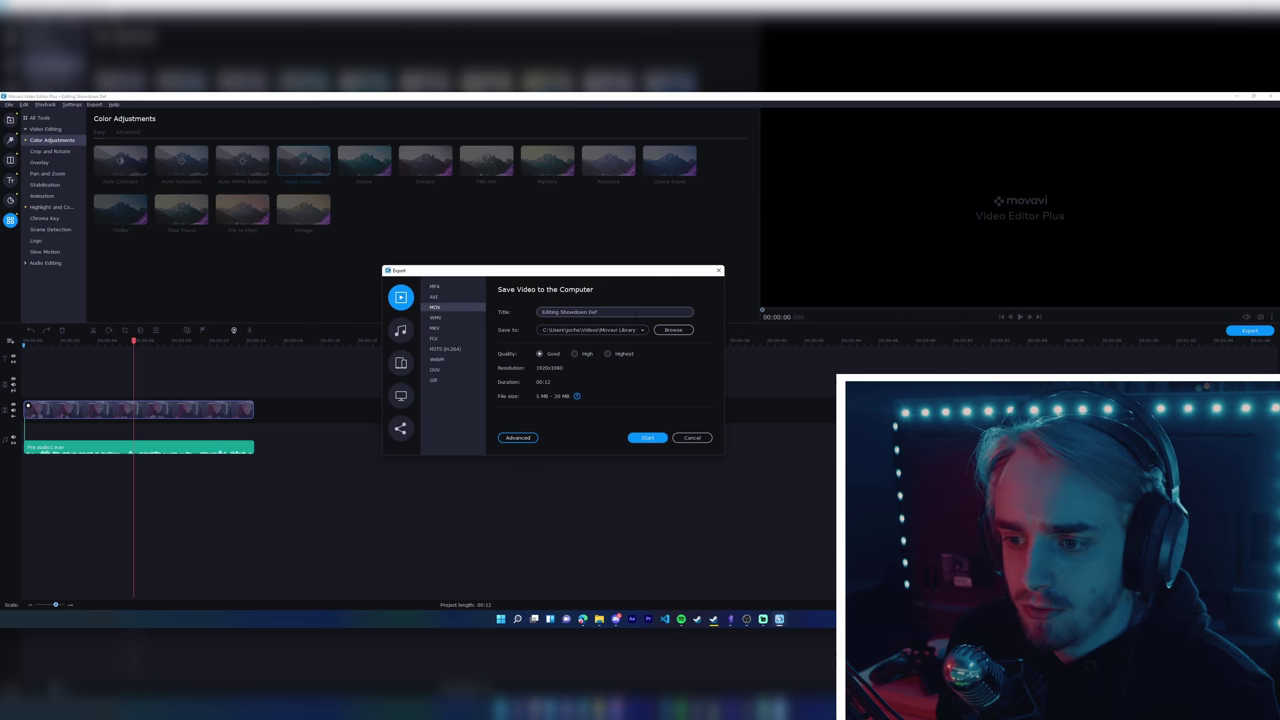
pyautogui.click(663, 328)
pyautogui.press('Escape')
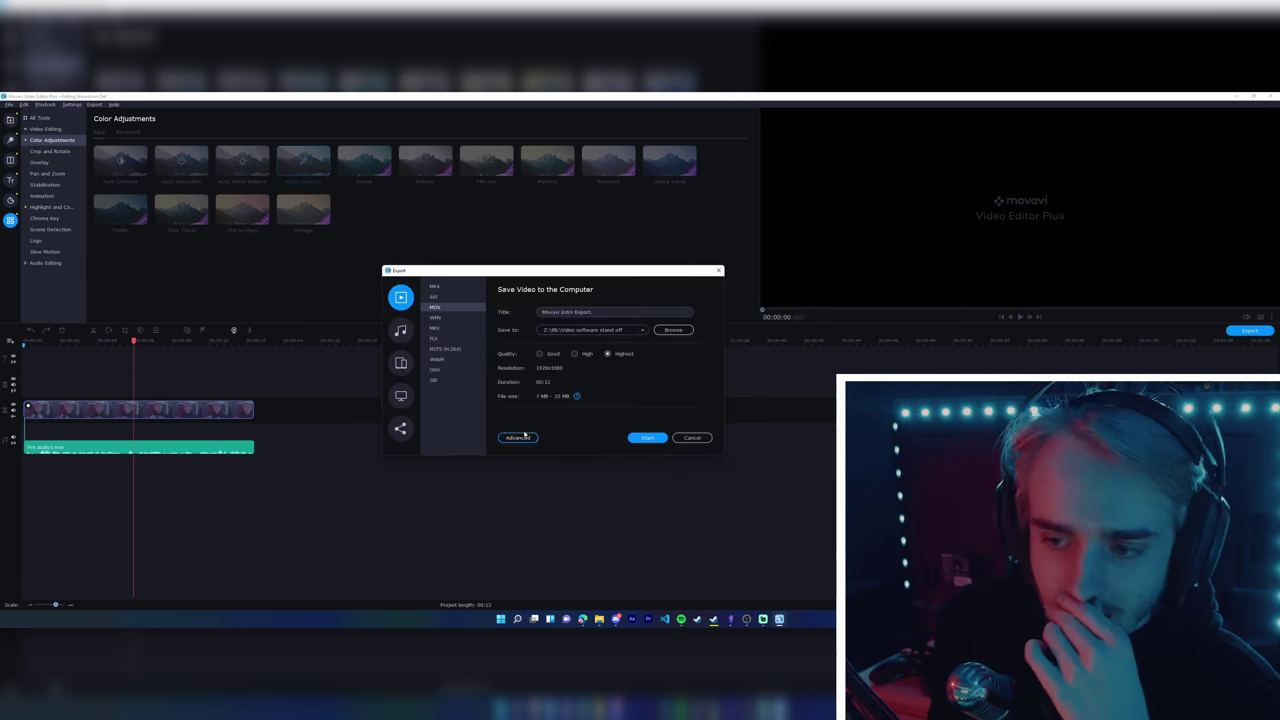
# In the advanced export settings, set the resolution to 3840x2160 (16:9) and the bitrate to Auto.
pyautogui.click(517, 437)
pyautogui.click(565, 302)
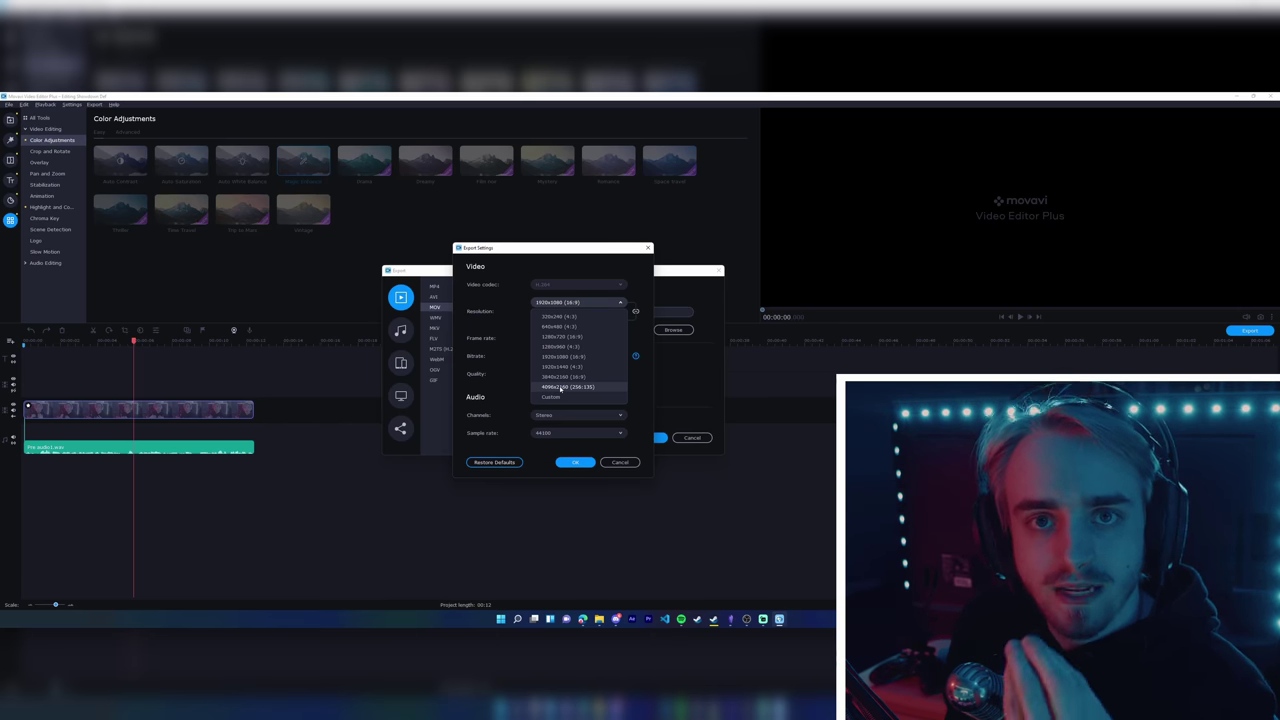
pyautogui.click(555, 376)
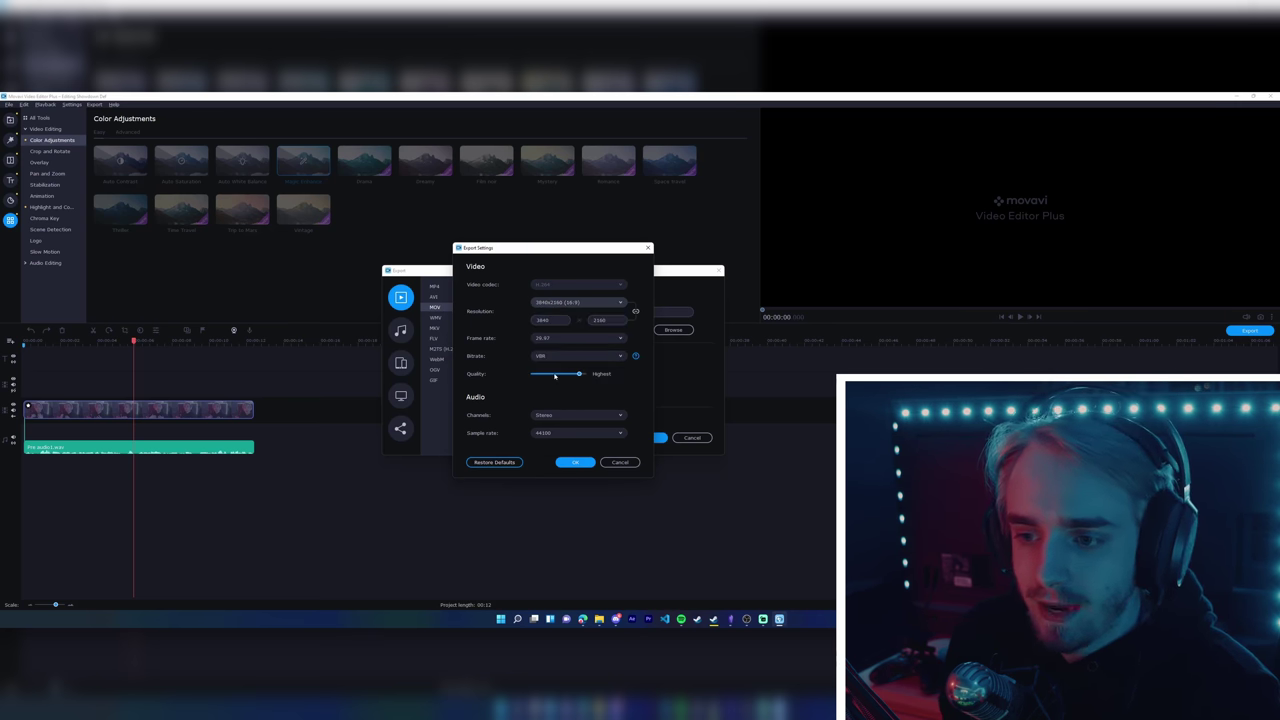
pyautogui.click(580, 357)
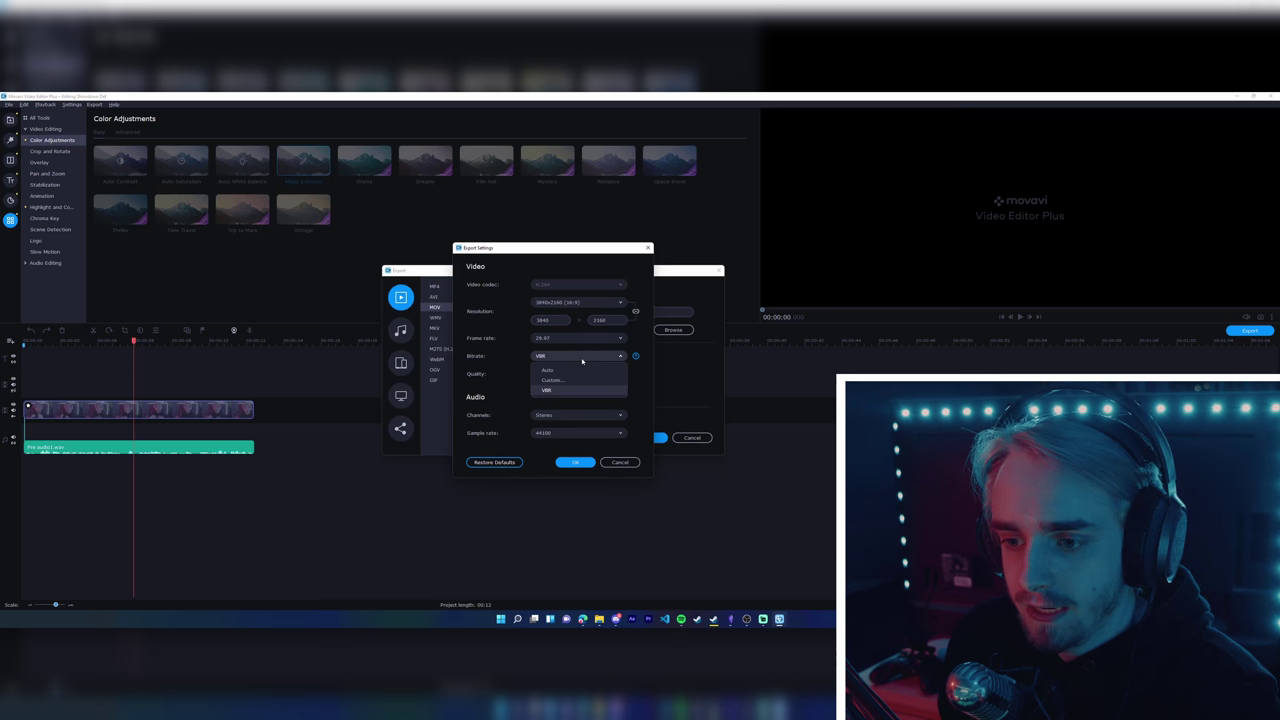
pyautogui.click(582, 360)
pyautogui.click(580, 356)
pyautogui.click(568, 371)
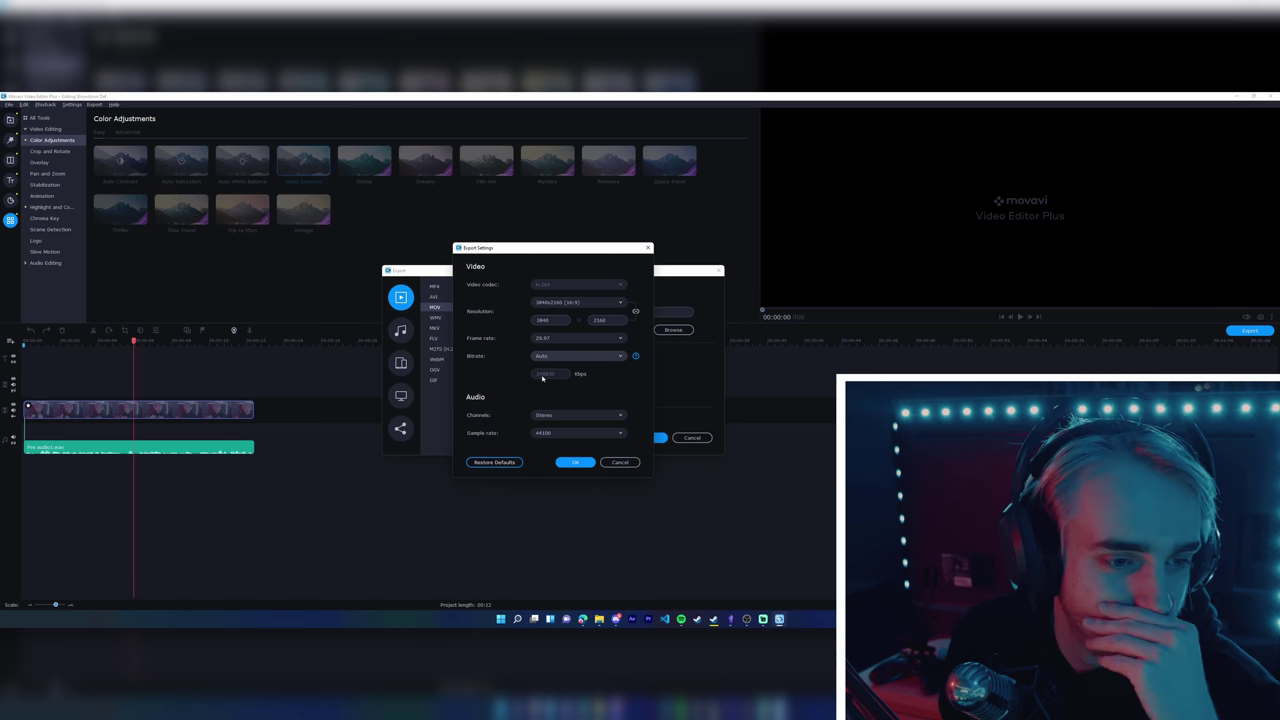
# Check the audio channel and sample rate options, keep Stereo and 44100, and accept the advanced export settings.
pyautogui.click(580, 414)
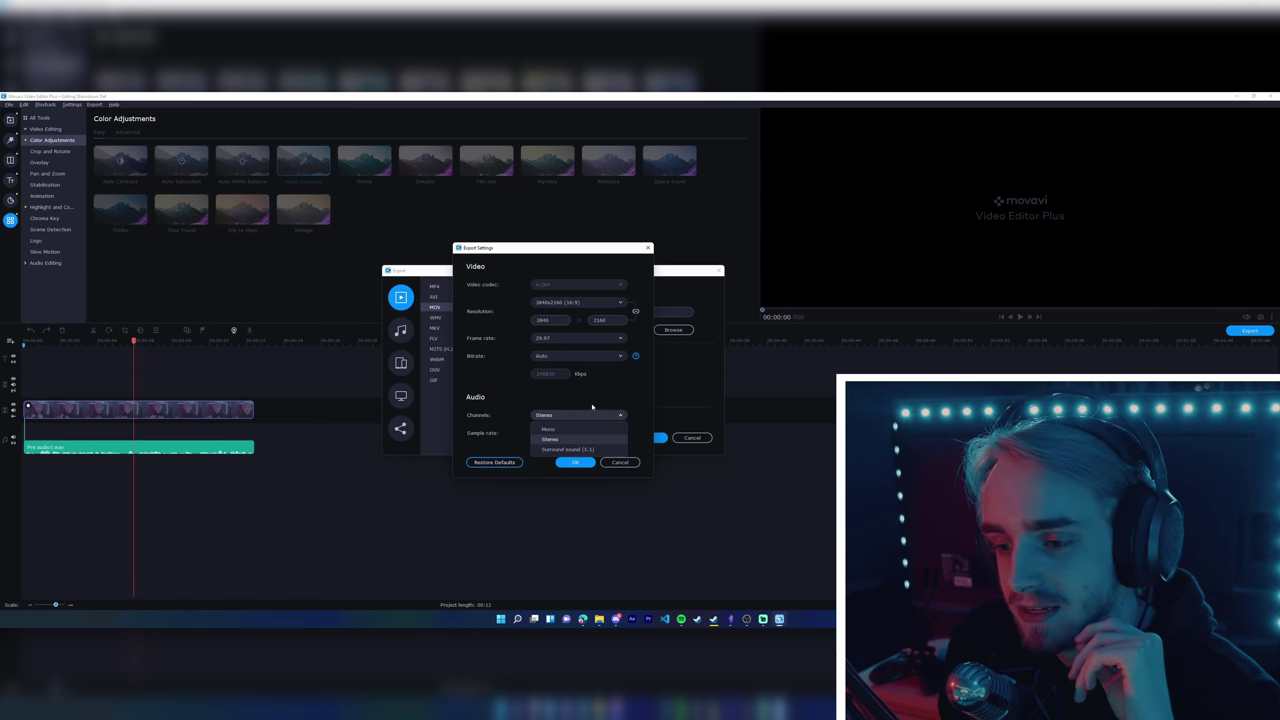
pyautogui.click(592, 414)
pyautogui.click(580, 432)
pyautogui.click(578, 447)
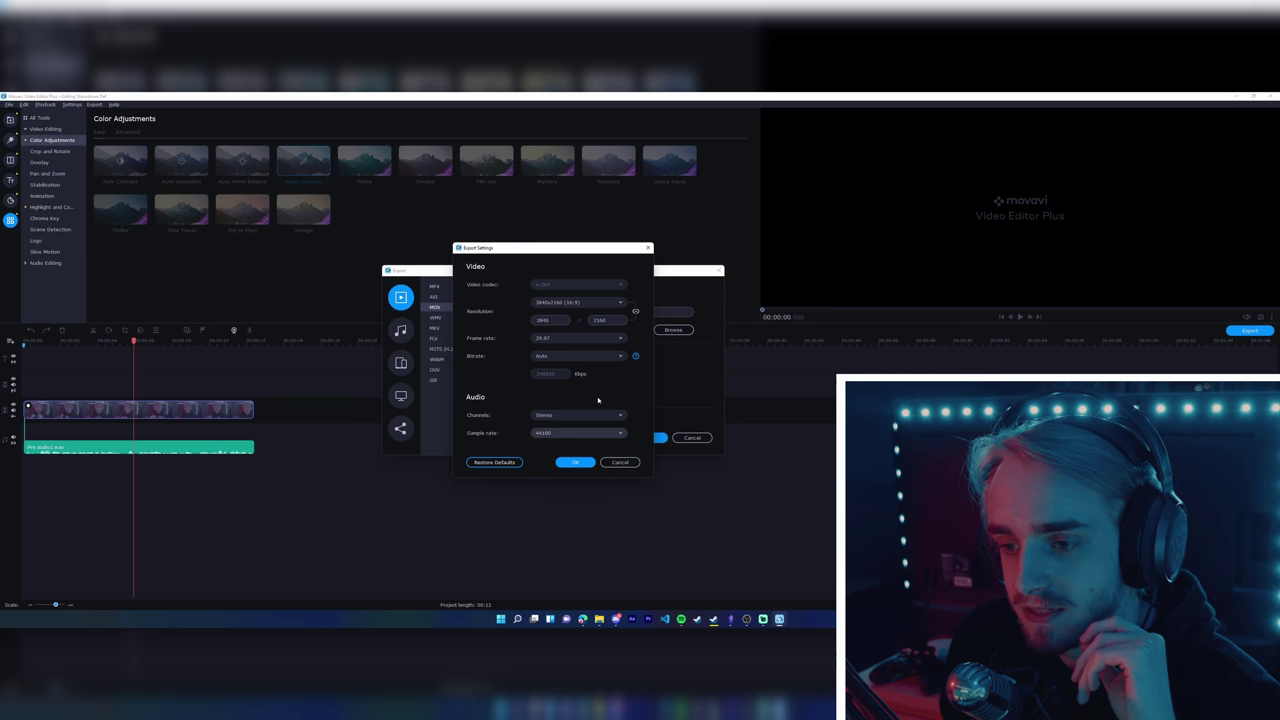
pyautogui.moveTo(547, 255); pyautogui.dragTo(432, 264)
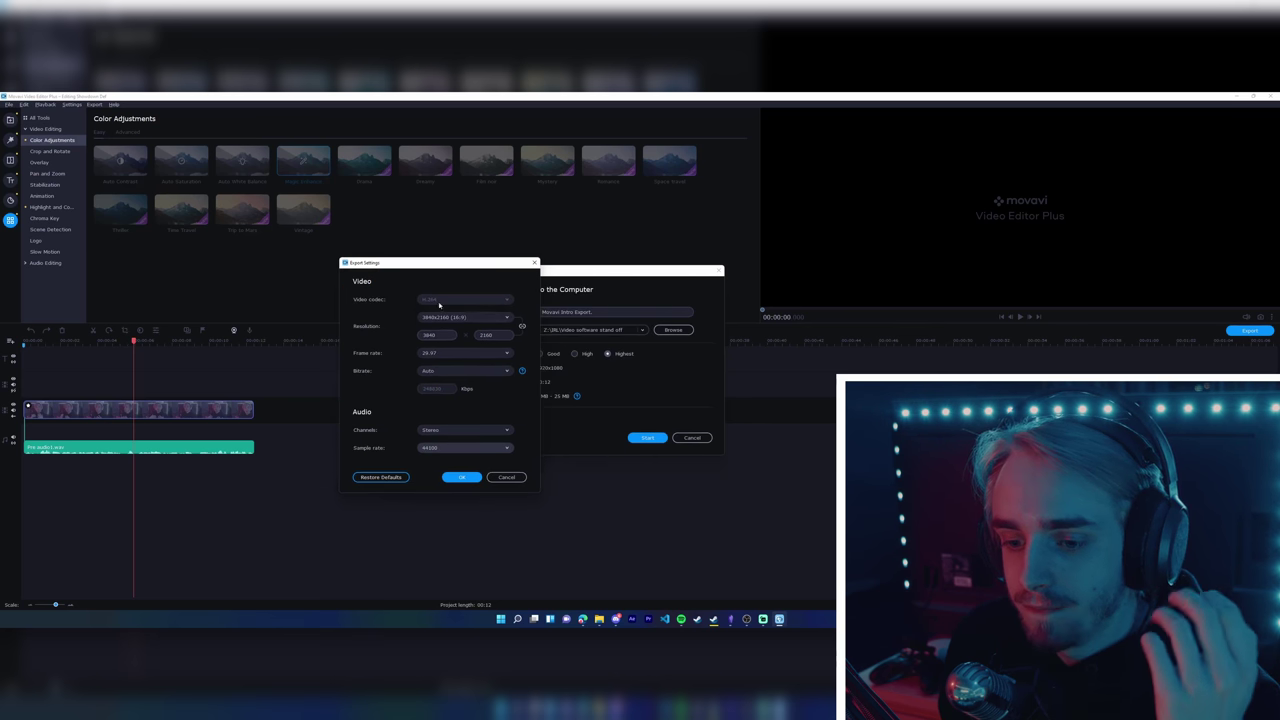
pyautogui.click(460, 471)
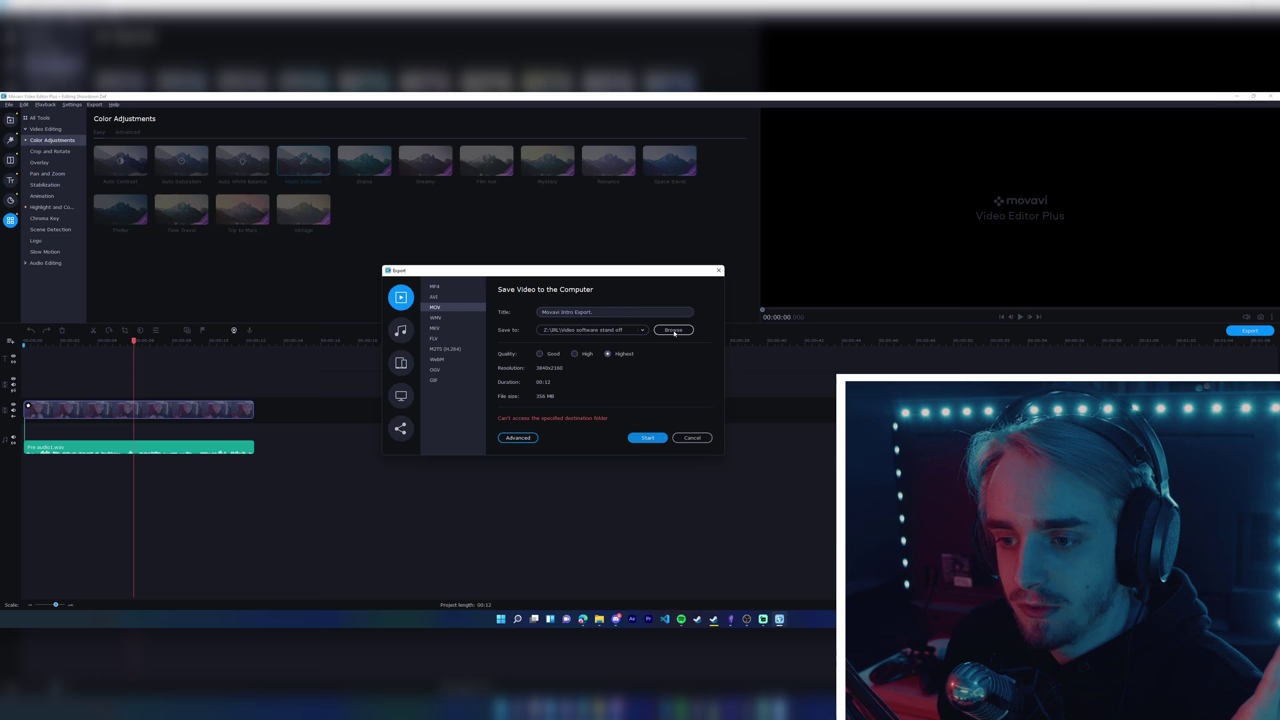
# Correct the title to "Movavi Intro Export" and start exporting the video to the _temp folder inside _Editing.
pyautogui.click(654, 315)
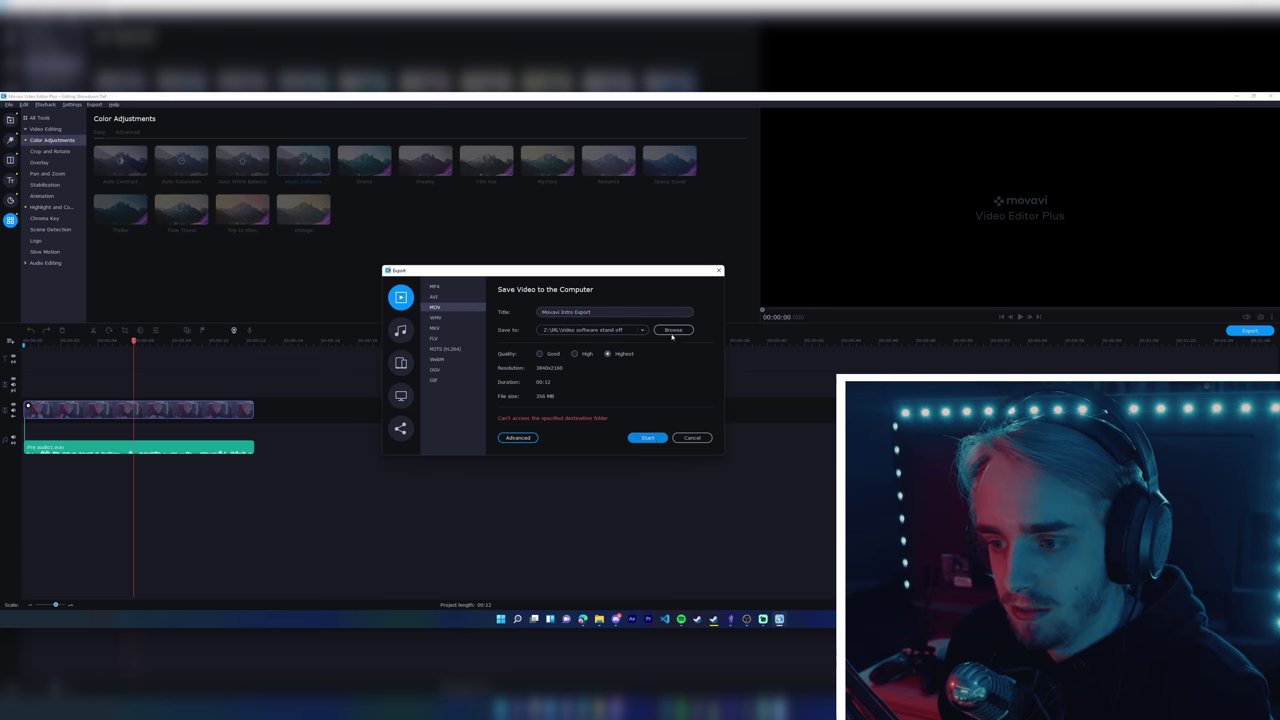
pyautogui.click(672, 331)
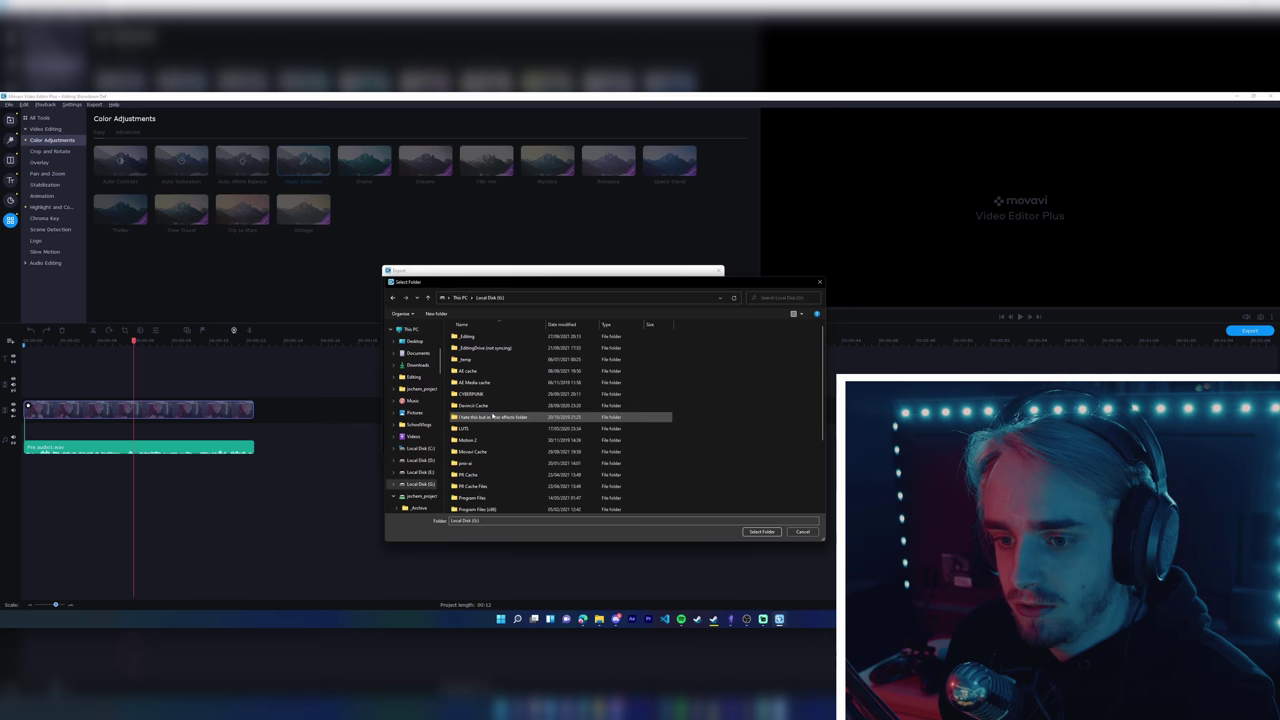
pyautogui.doubleClick(468, 336)
pyautogui.doubleClick(470, 372)
pyautogui.click(753, 532)
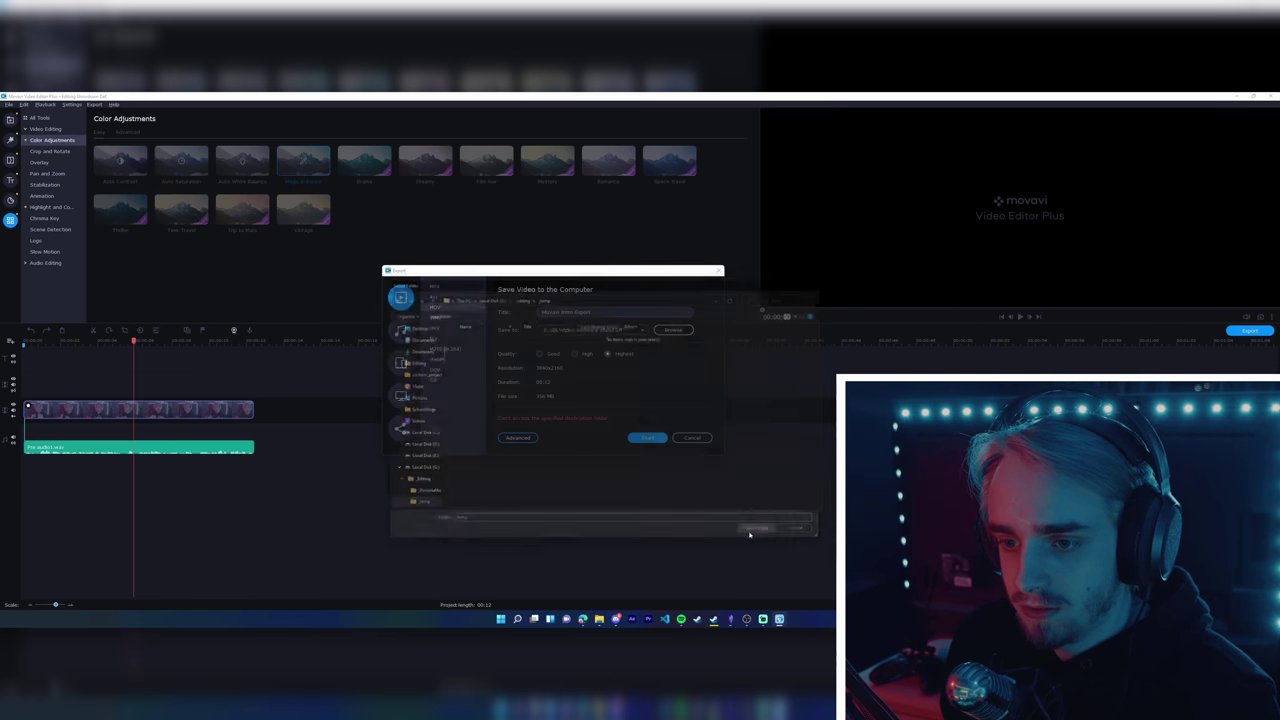
pyautogui.click(638, 440)
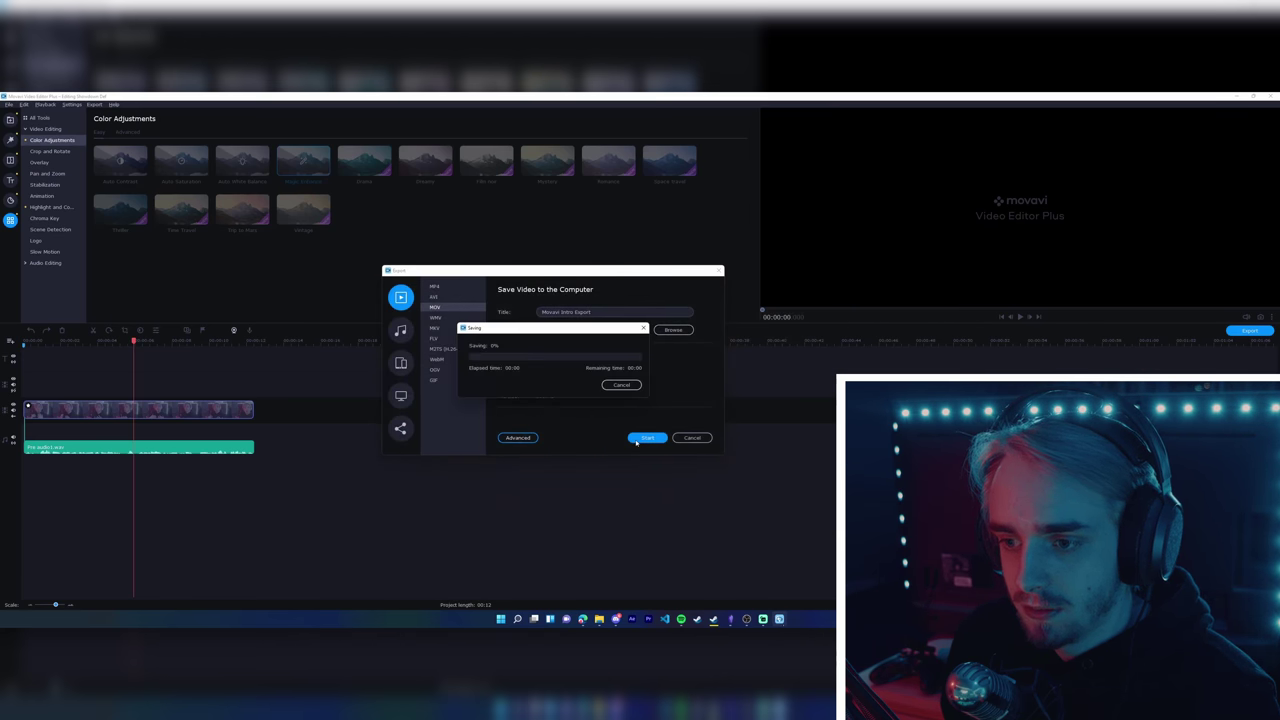